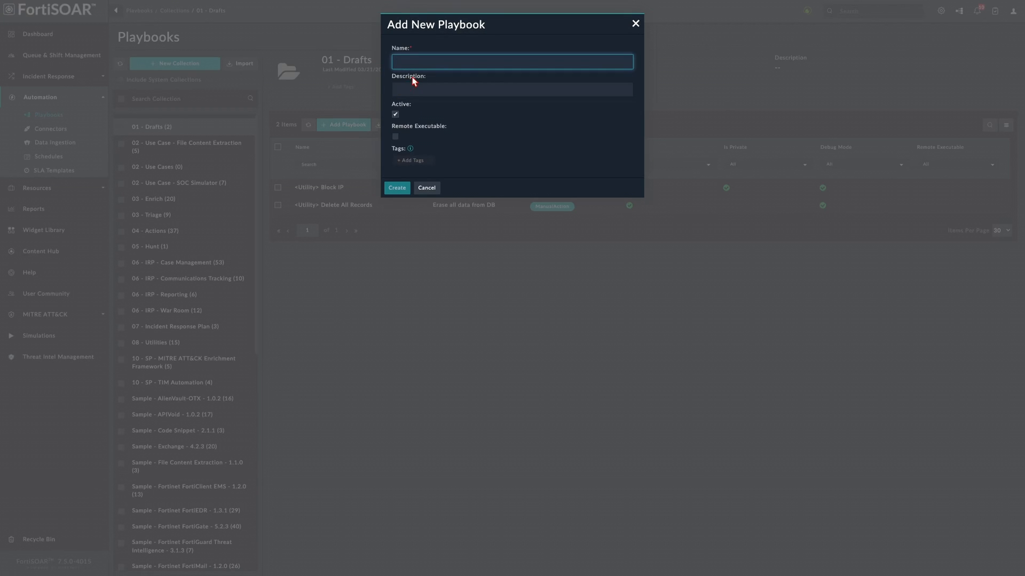
- Create a new active playbook named "QrCode Anlyzer" in the 01 - Drafts collection
left_click(413, 81)
left_click(414, 89)
left_click(395, 190)
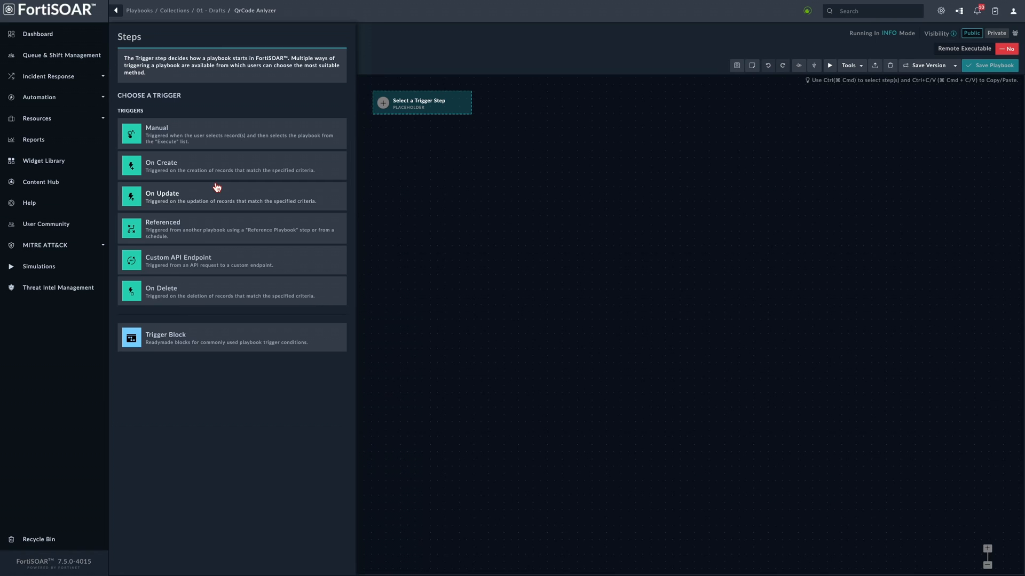
- Give the playbook an On Create trigger with Indicators as its resource module
left_click(193, 172)
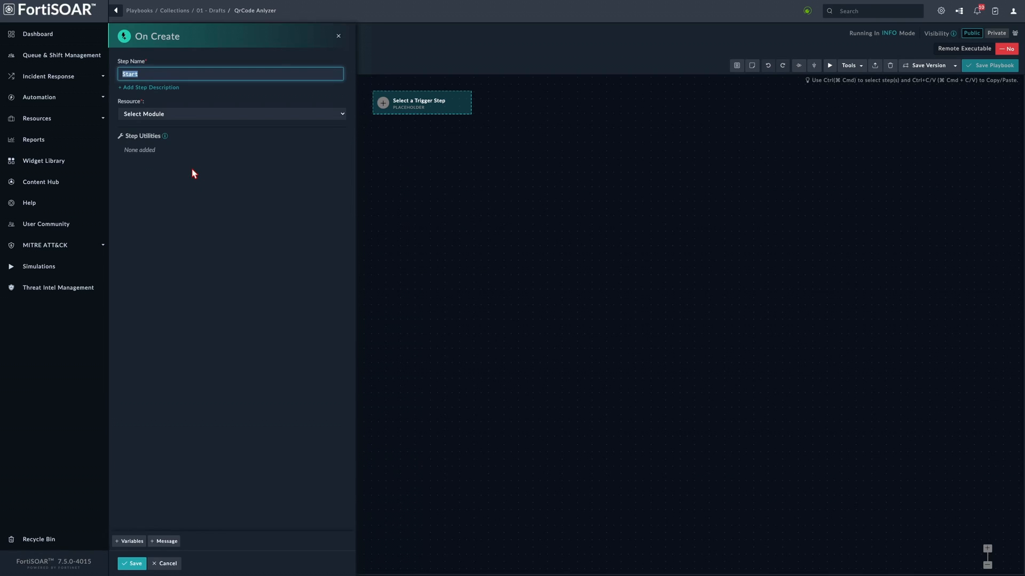
left_click(171, 117)
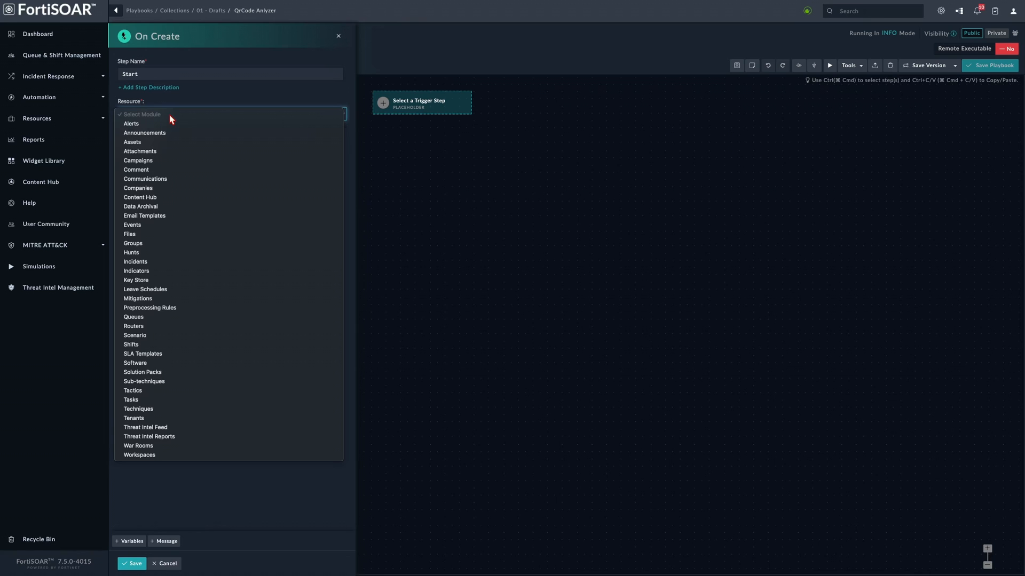
type("ind")
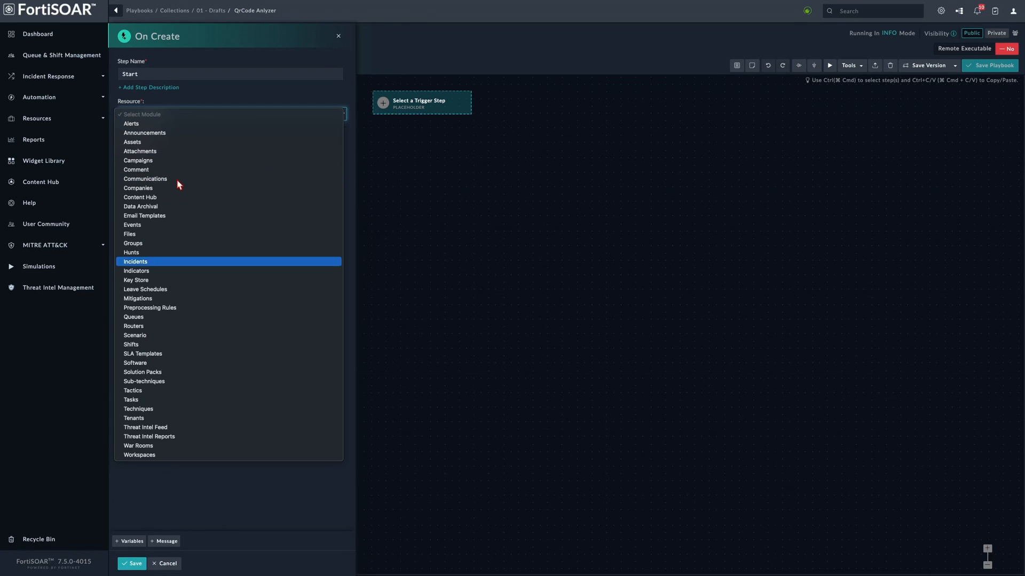
key("Return")
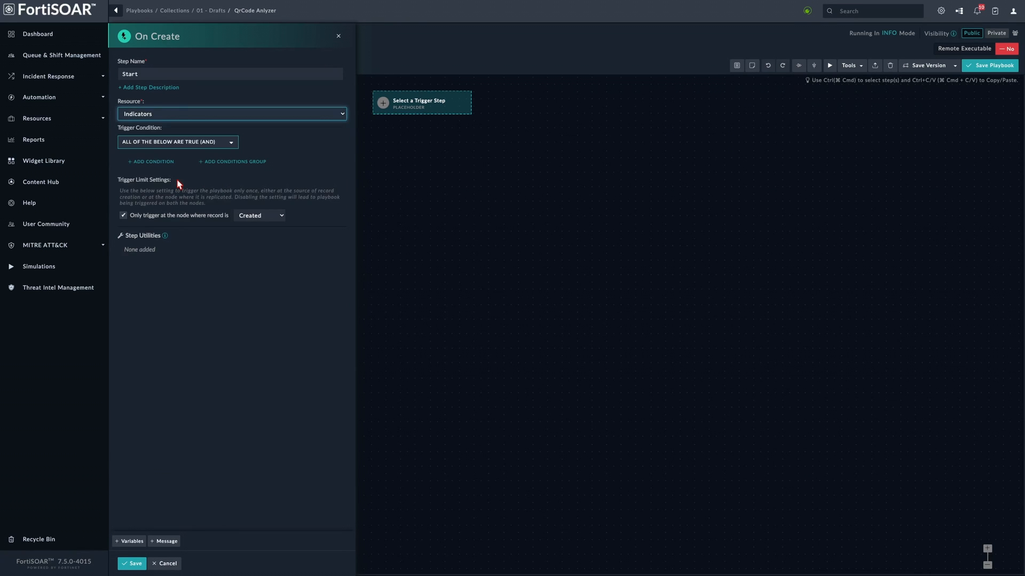
- Add a conditions group to the trigger requiring Type Equals URL
left_click(250, 162)
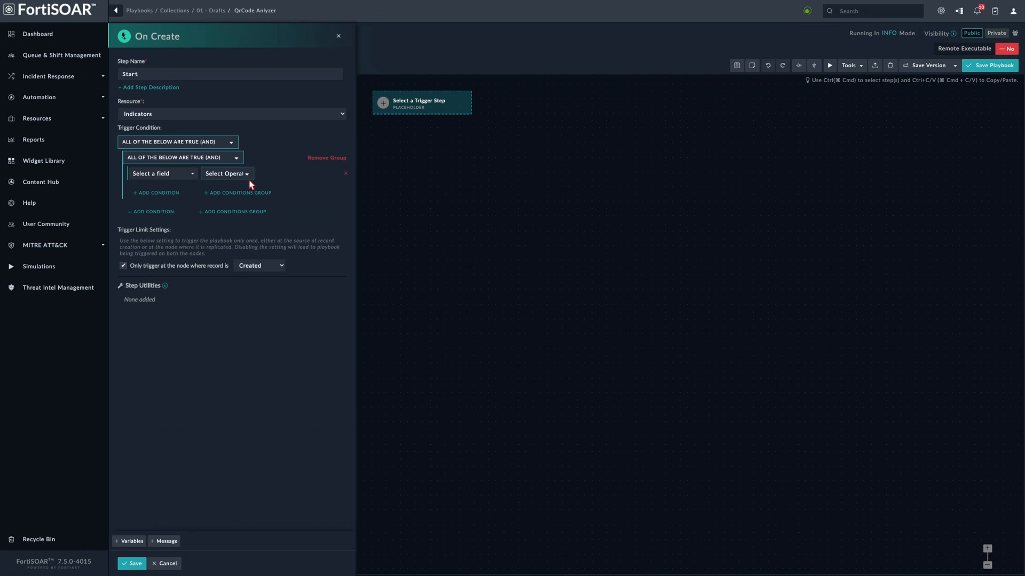
left_click(166, 177)
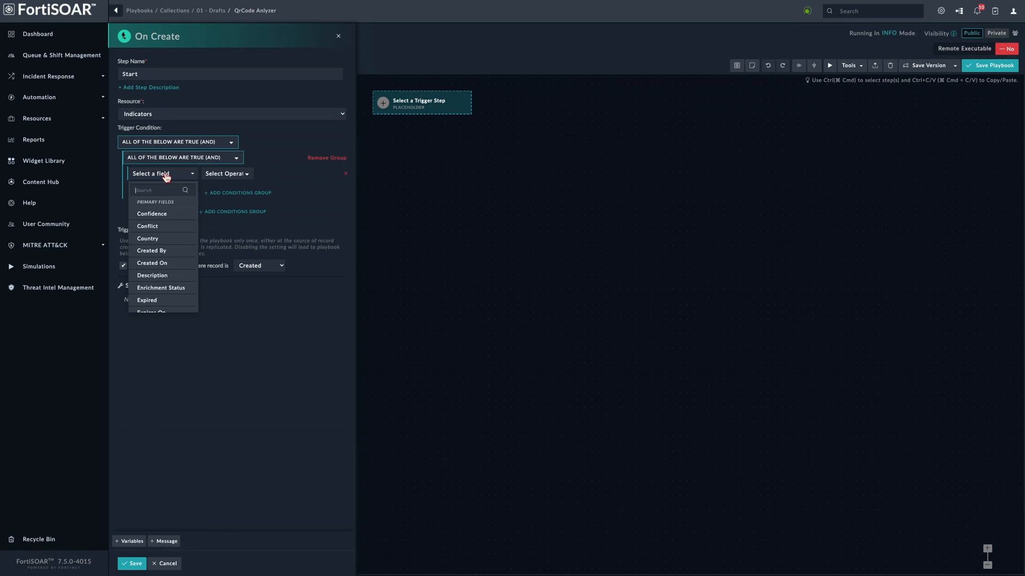
type("type")
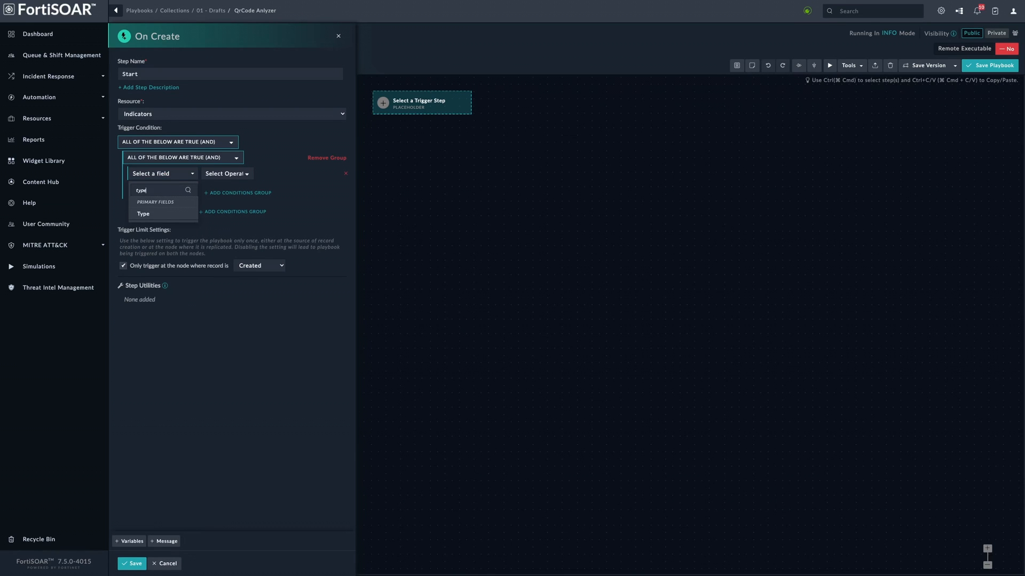
left_click(143, 214)
left_click(290, 183)
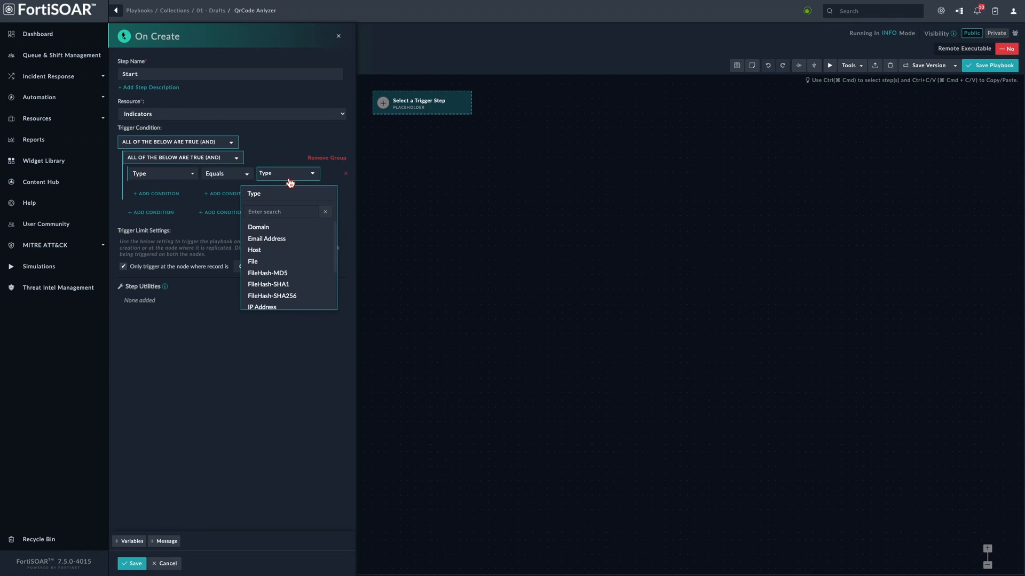
scroll(288, 266, "down", 5)
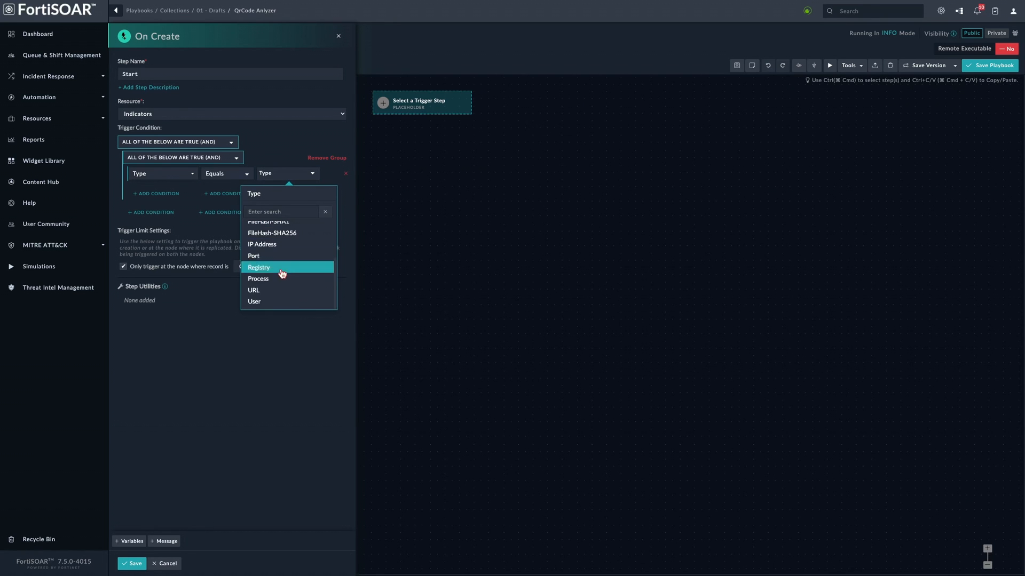
left_click(275, 291)
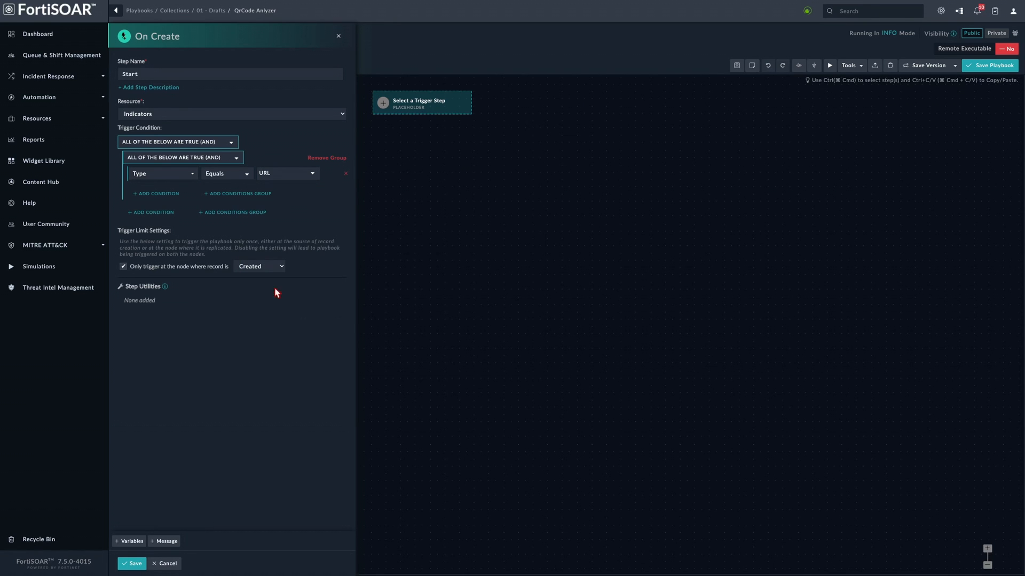
- Add a second top-level conditions group to the trigger with the condition Value Matches Pattern "%.png"
left_click(226, 212)
left_click(158, 230)
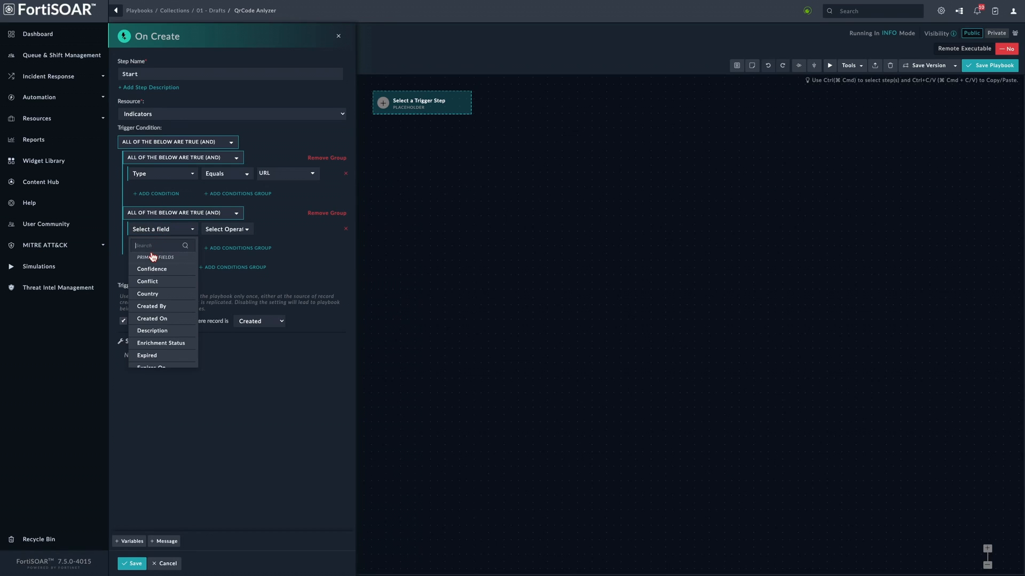
type("value")
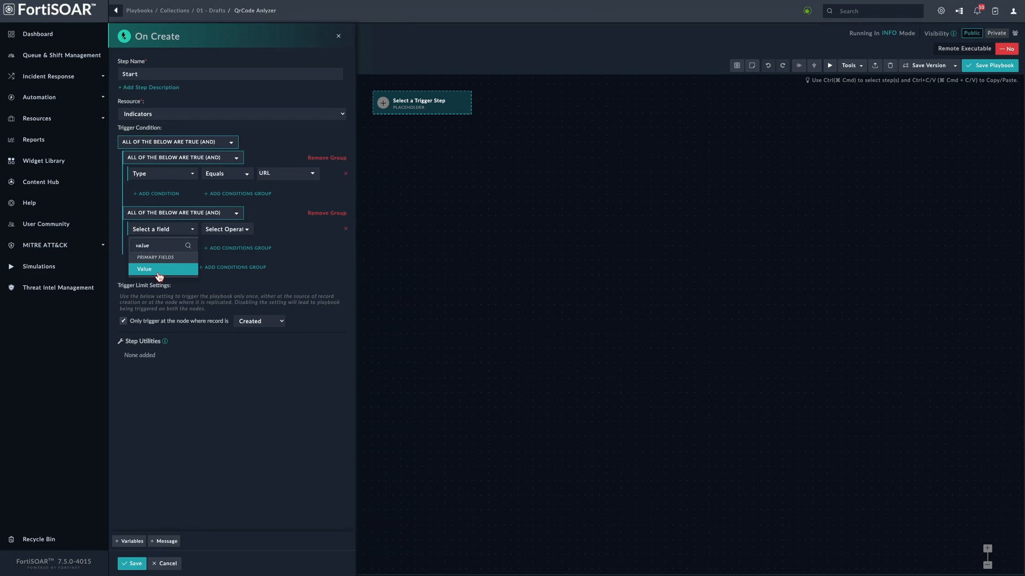
left_click(155, 270)
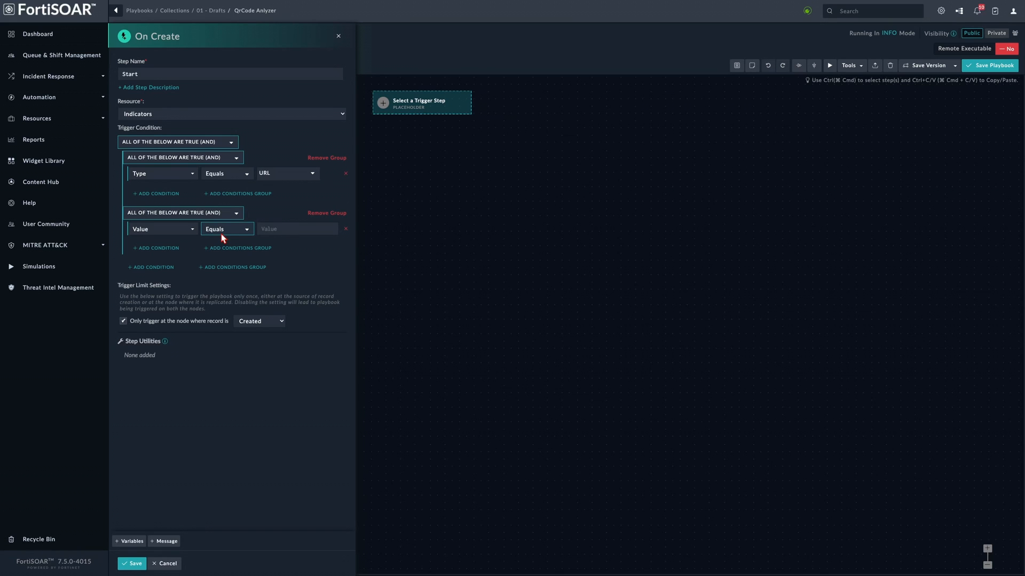
left_click(273, 230)
type("%.png")
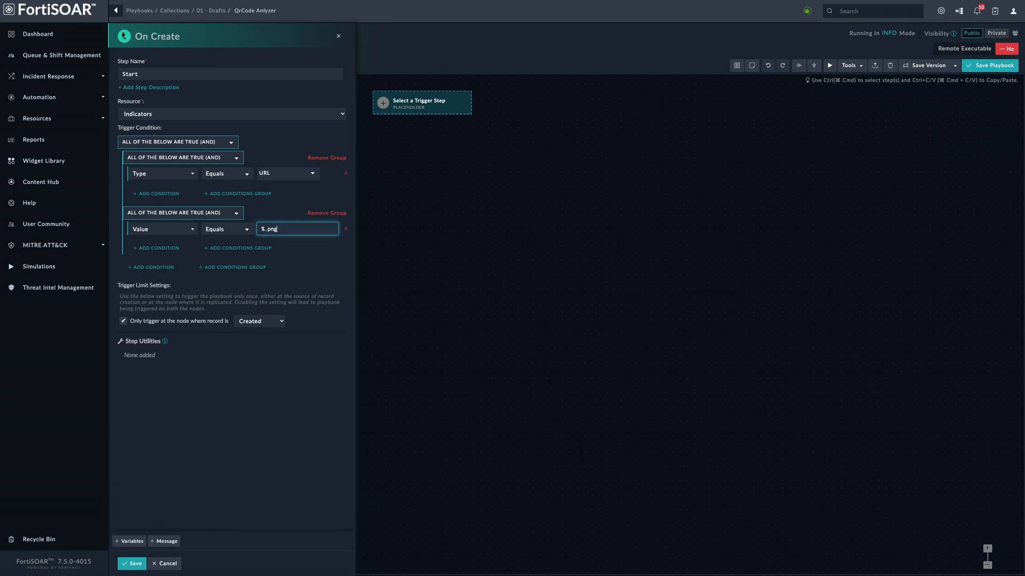
left_click(227, 230)
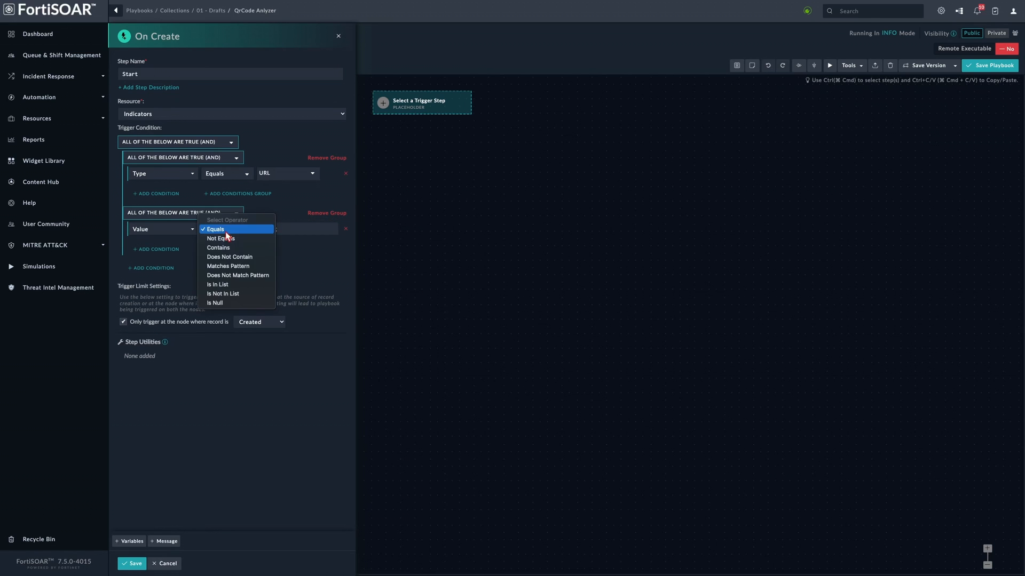
left_click(232, 267)
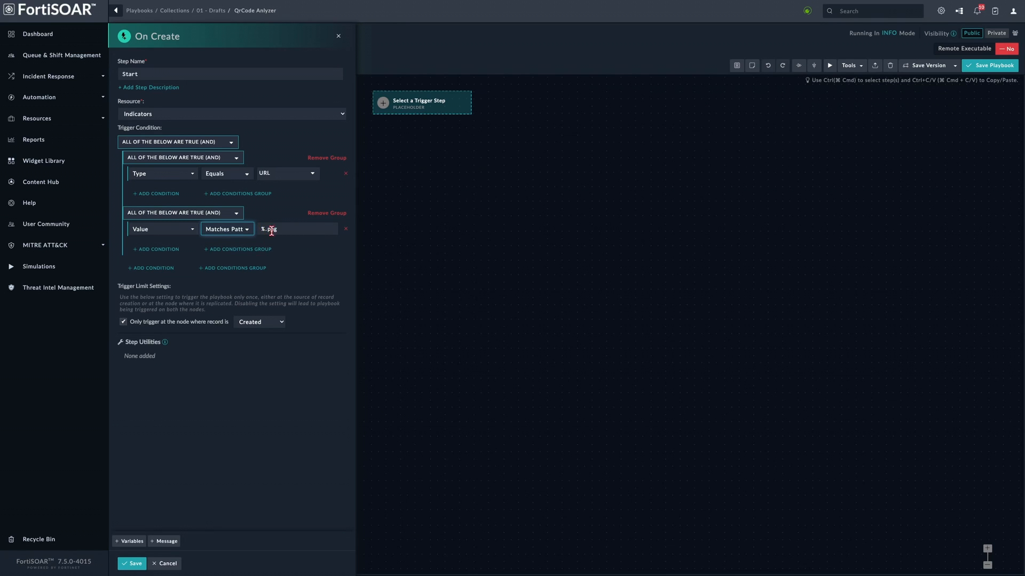
- Add another condition to the second group: Value Matches Pattern "%.jpg"
left_click(155, 249)
left_click(153, 250)
type("value")
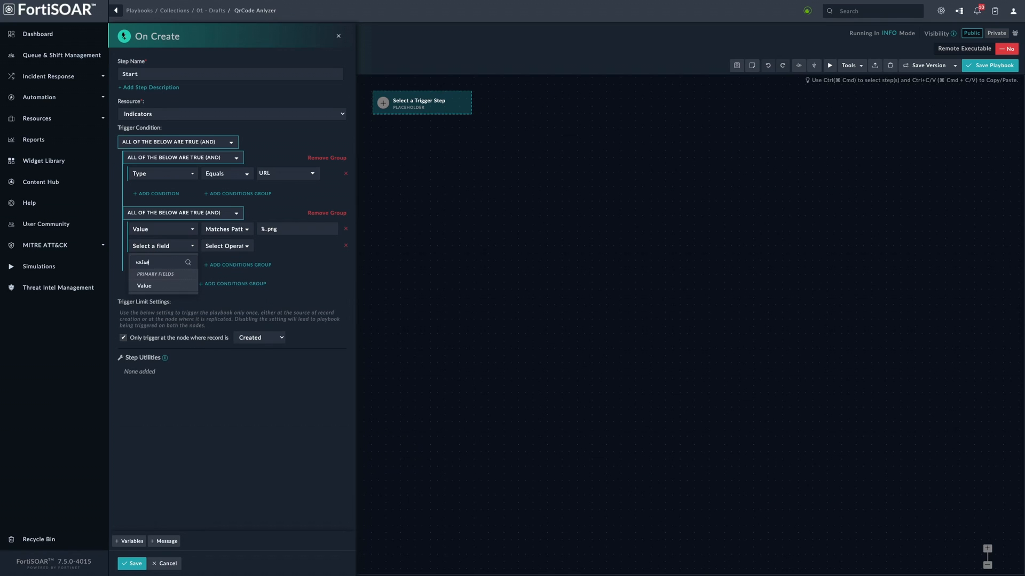
left_click(144, 286)
left_click(224, 246)
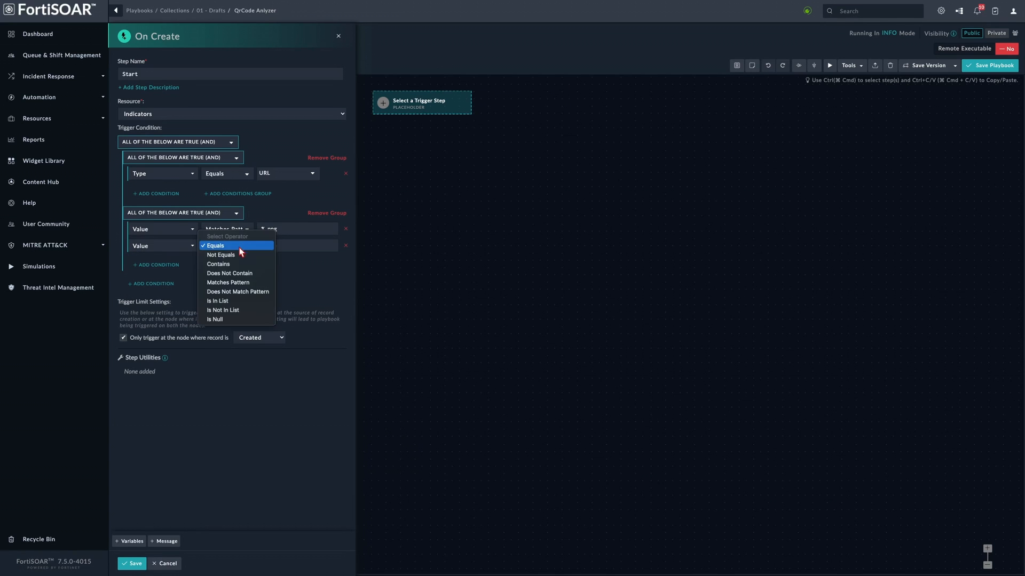
left_click(230, 283)
left_click(280, 246)
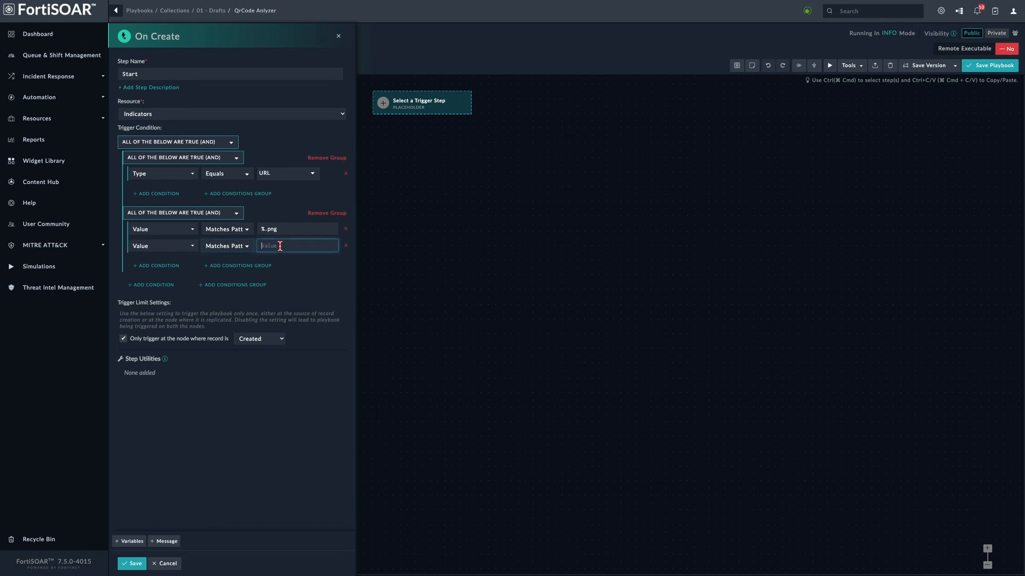
type("%.jpg")
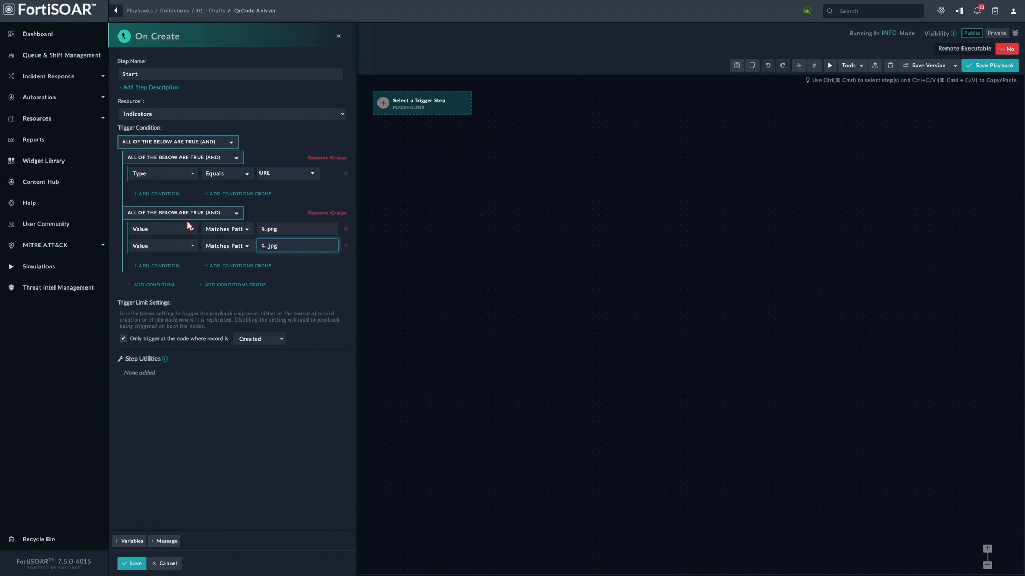
- Set the second group's logic to "Any of the below is true (OR)" and save the trigger step
left_click(221, 214)
left_click(206, 228)
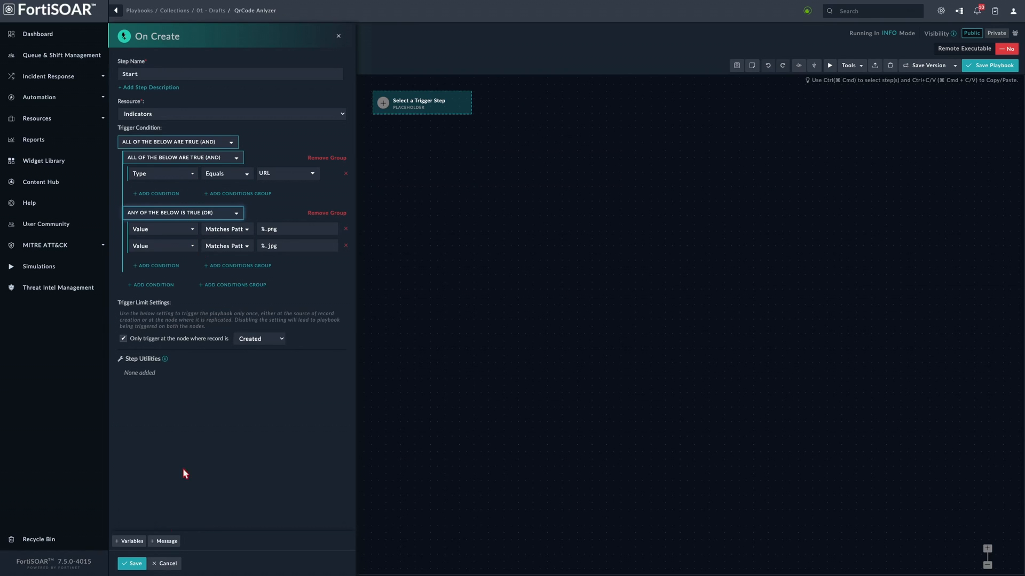
left_click(132, 564)
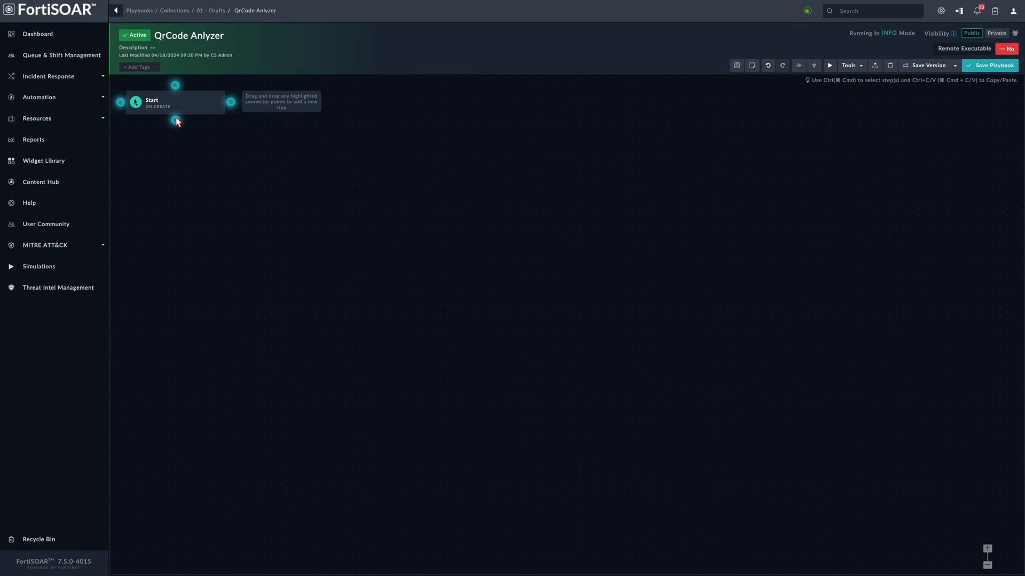
- Add a Utilities step connected from Start, below it, and set its action to "File: Download File from URL"
left_click_drag(175, 120, 234, 211)
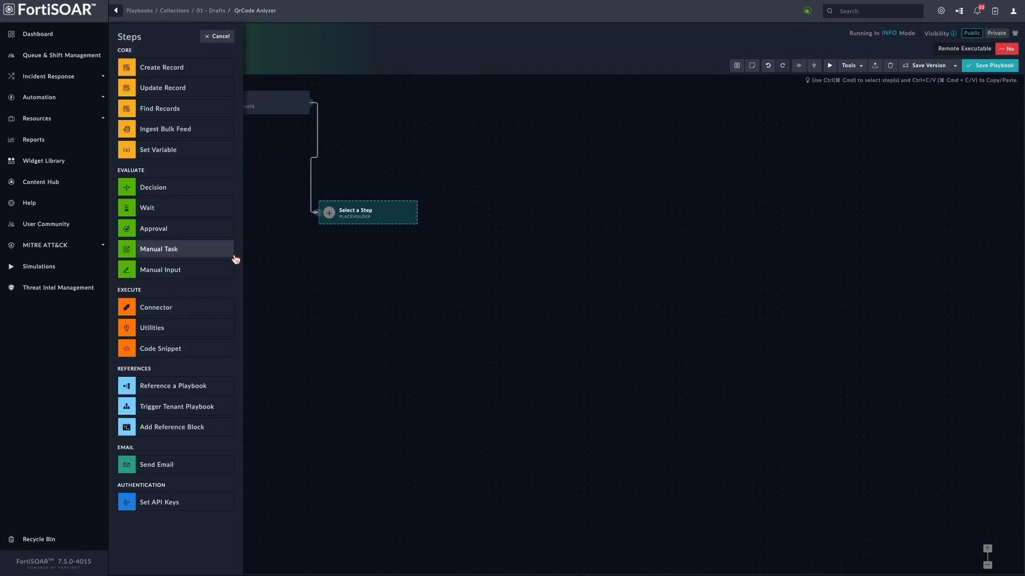
left_click(160, 330)
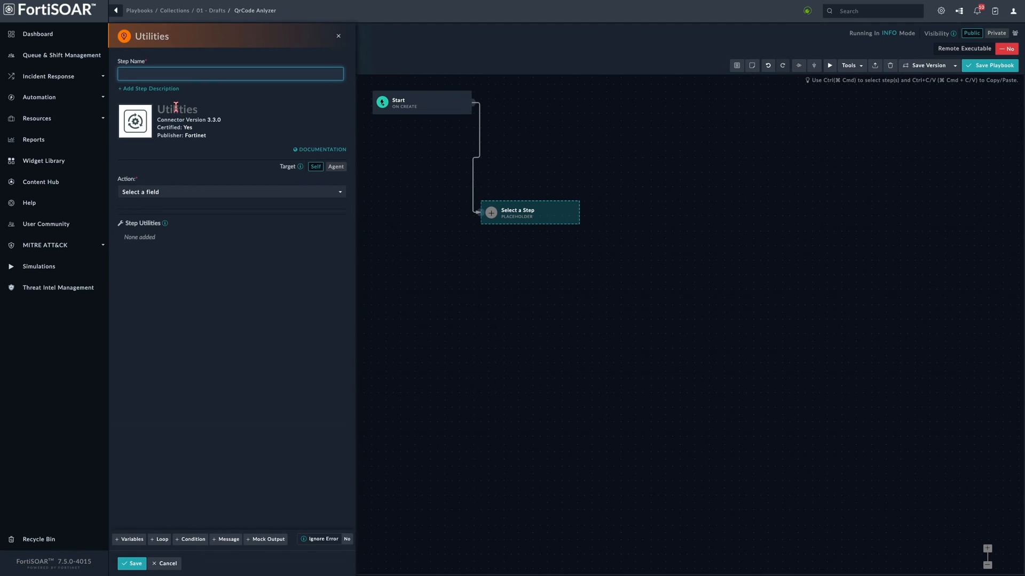
left_click(153, 195)
left_click(159, 220)
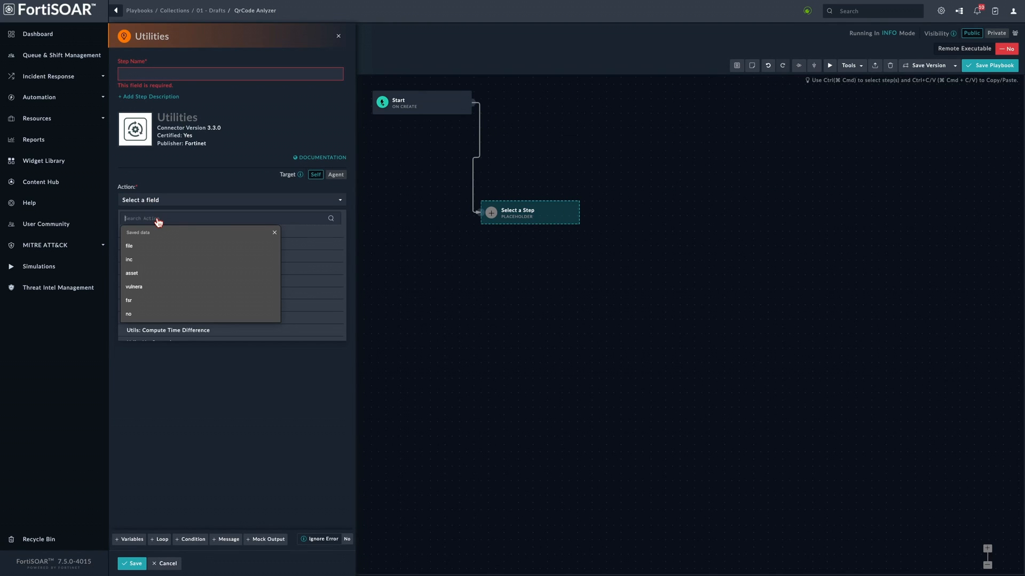
type("file:")
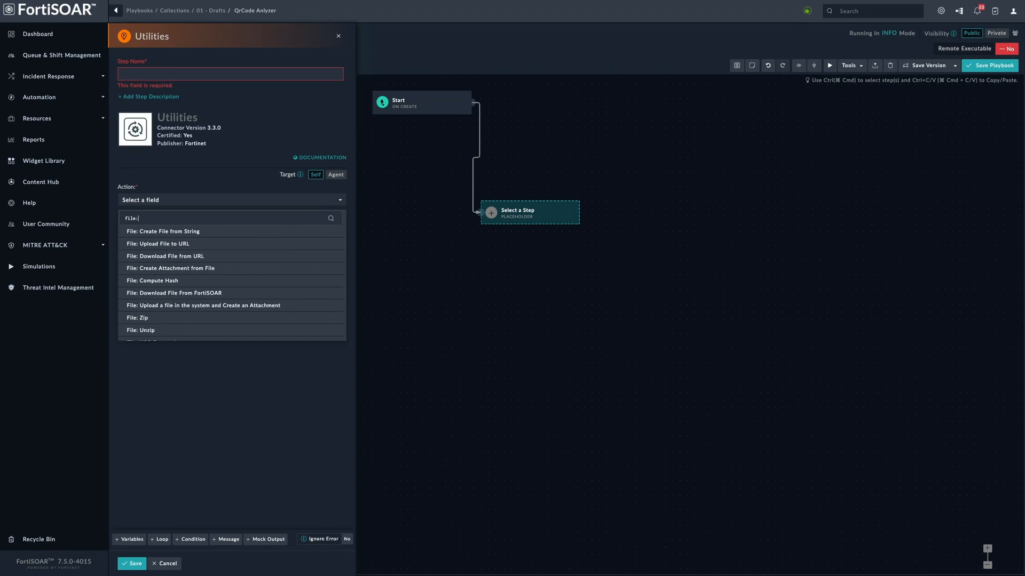
left_click(173, 258)
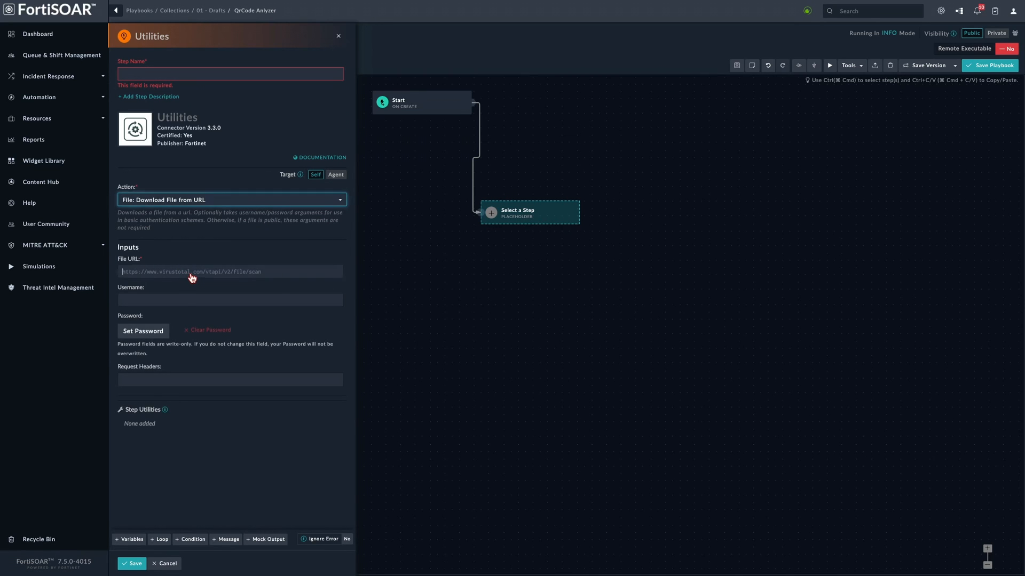
- Set the download step's File URL to the Value field of the input Indicators record
left_click(187, 275)
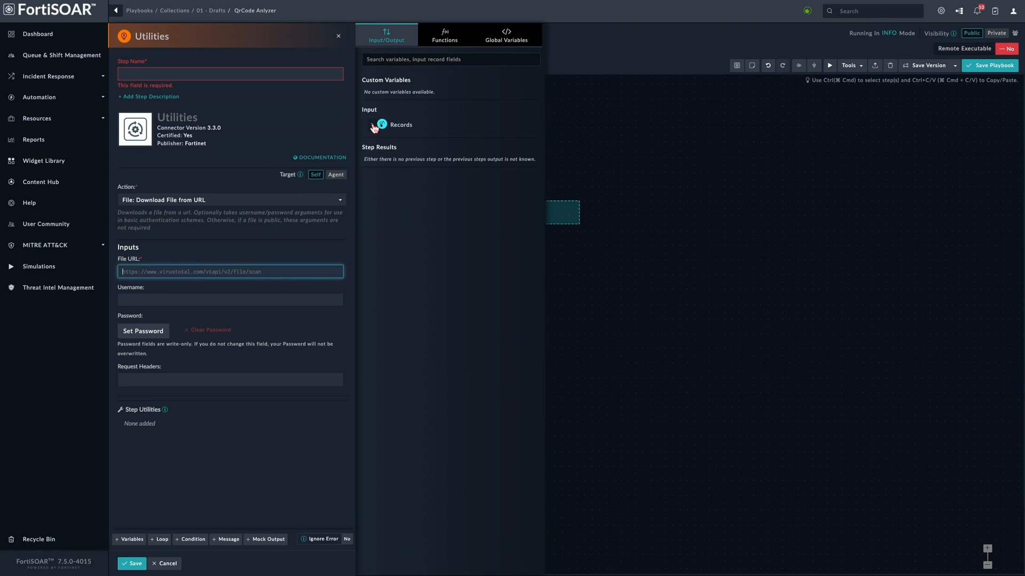
left_click(374, 130)
left_click(379, 138)
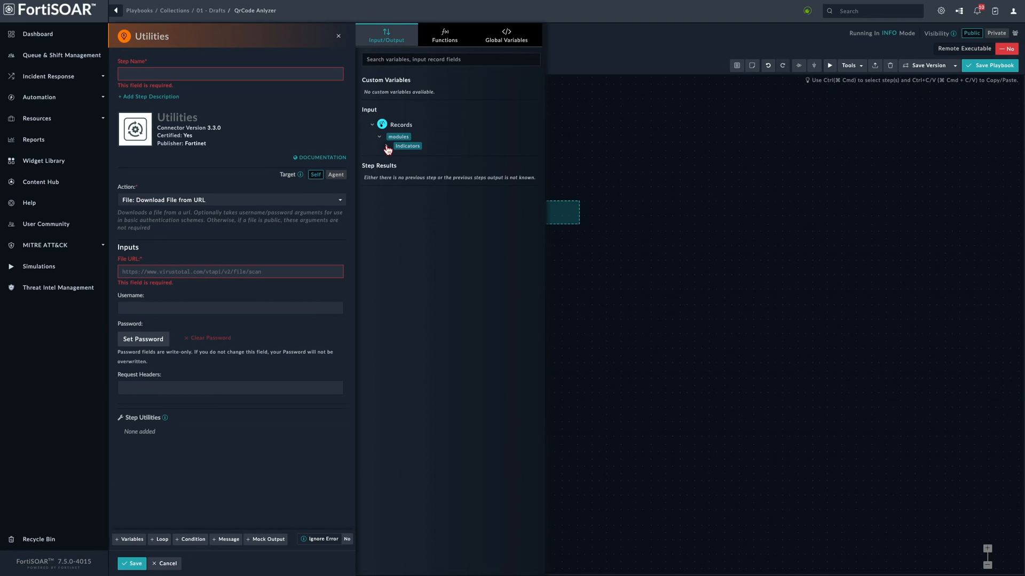
left_click(387, 146)
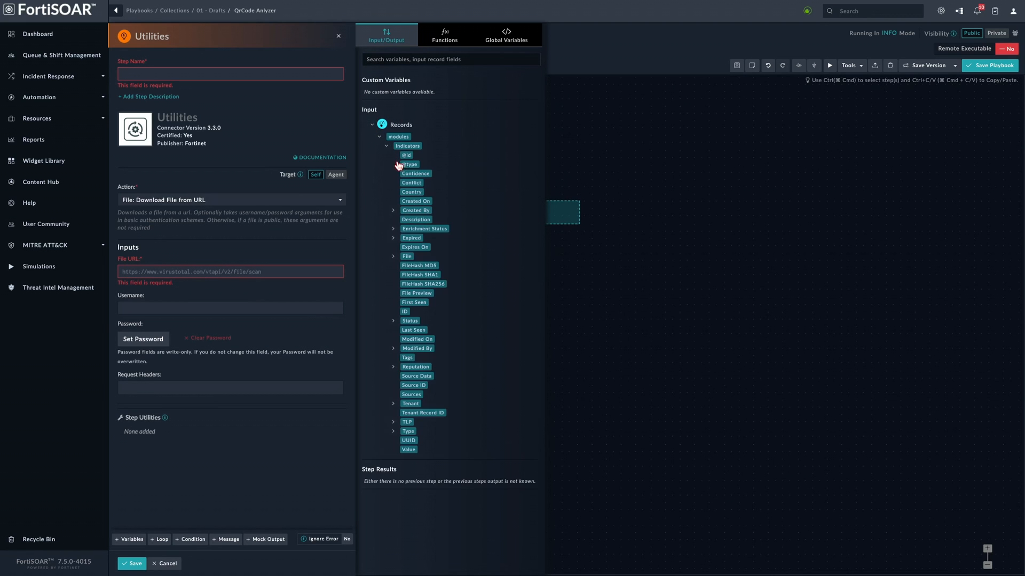
left_click(408, 450)
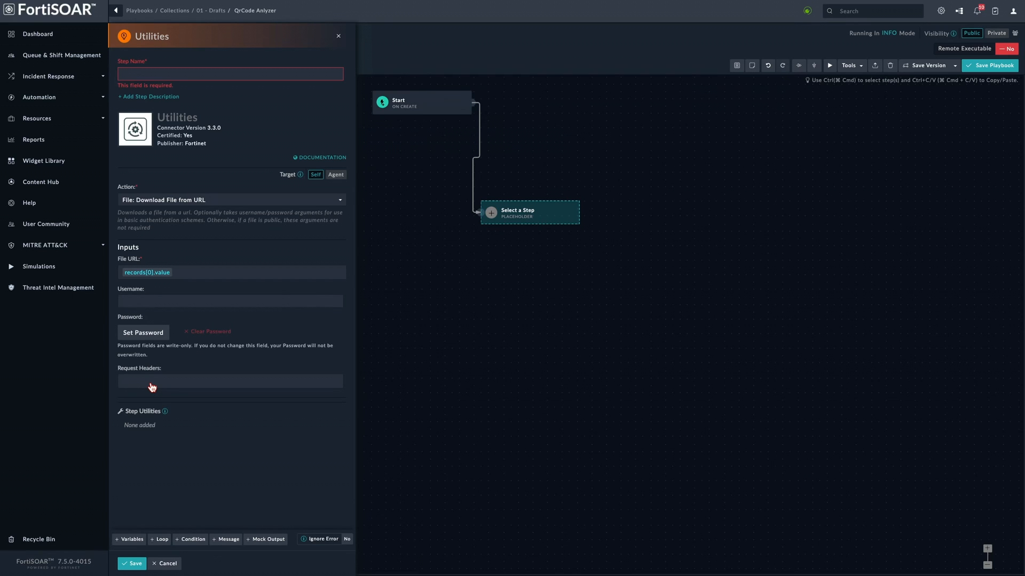
- Name the Utilities step "Download Image File" and save it
left_click(154, 75)
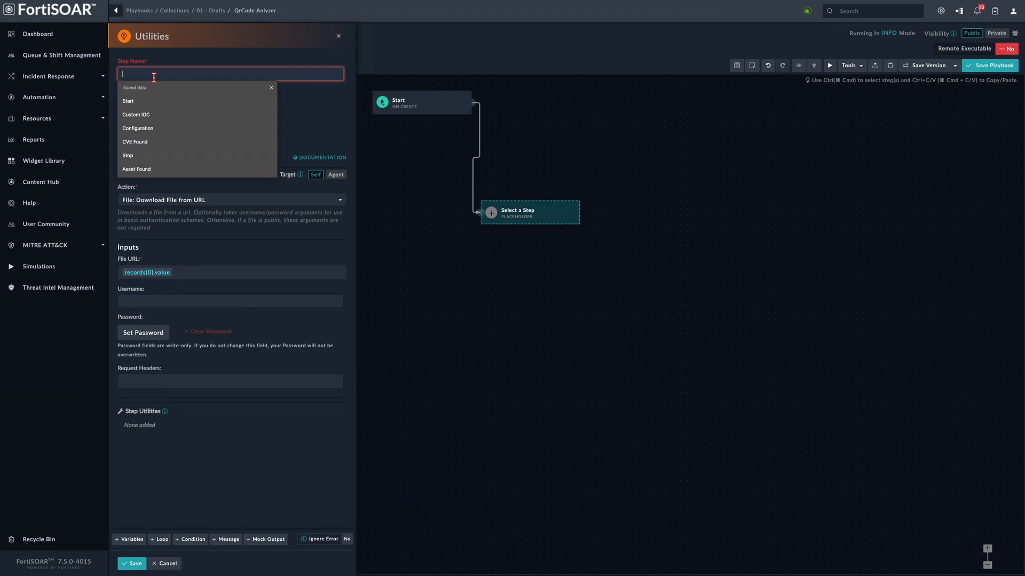
type("Download")
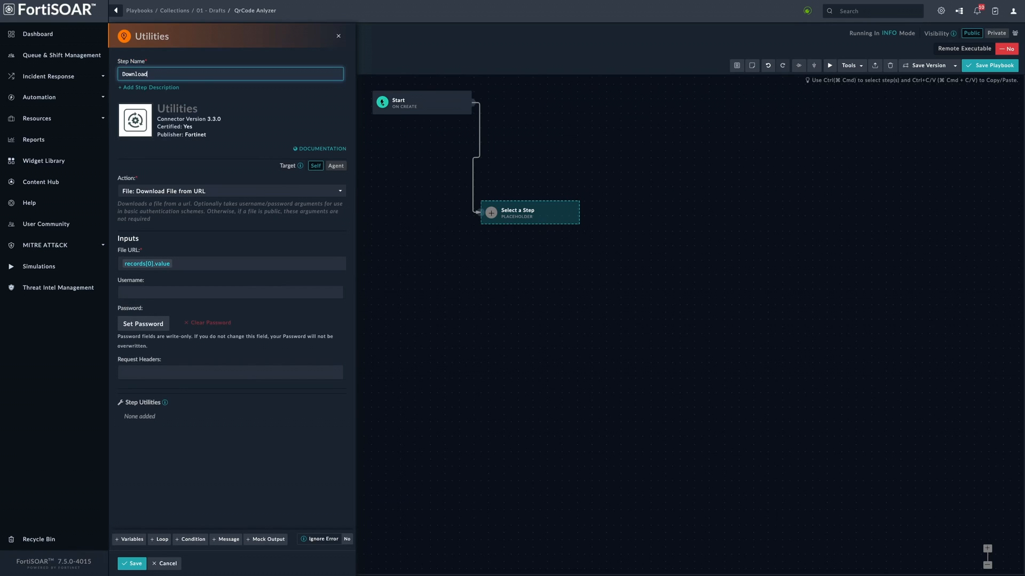
type(" URimg")
key("BackSpace")
key("BackSpace")
type("fil")
key("BackSpace")
key("BackSpace")
key("BackSpace")
key("BackSpace")
type("File")
left_click(151, 73)
key("BackSpace")
type("I")
left_click(140, 563)
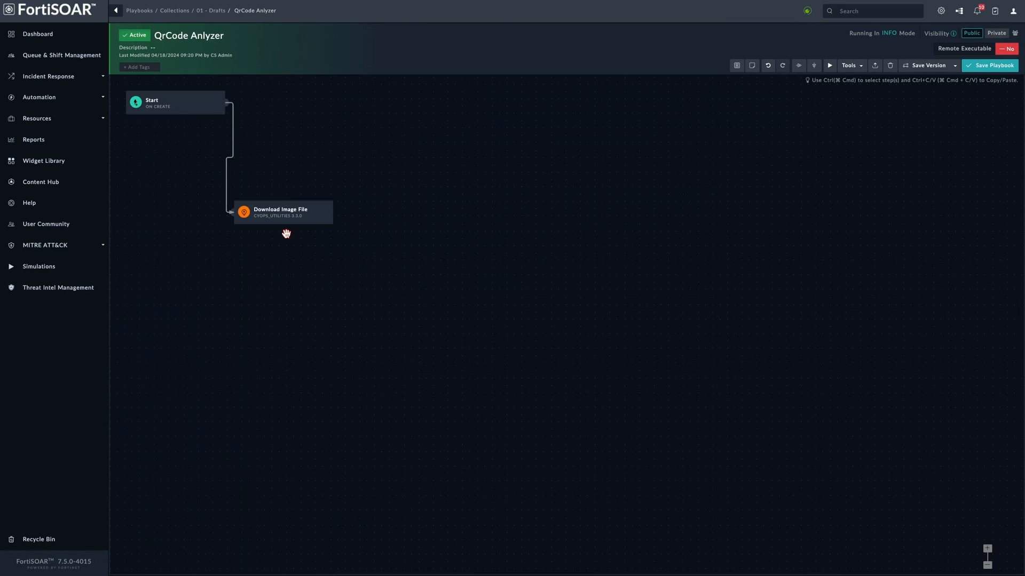
- Move Download Image File directly below Start and add a connected Utilities step named "Upload File To FortiSOAR" beneath it
left_click_drag(280, 214, 170, 169)
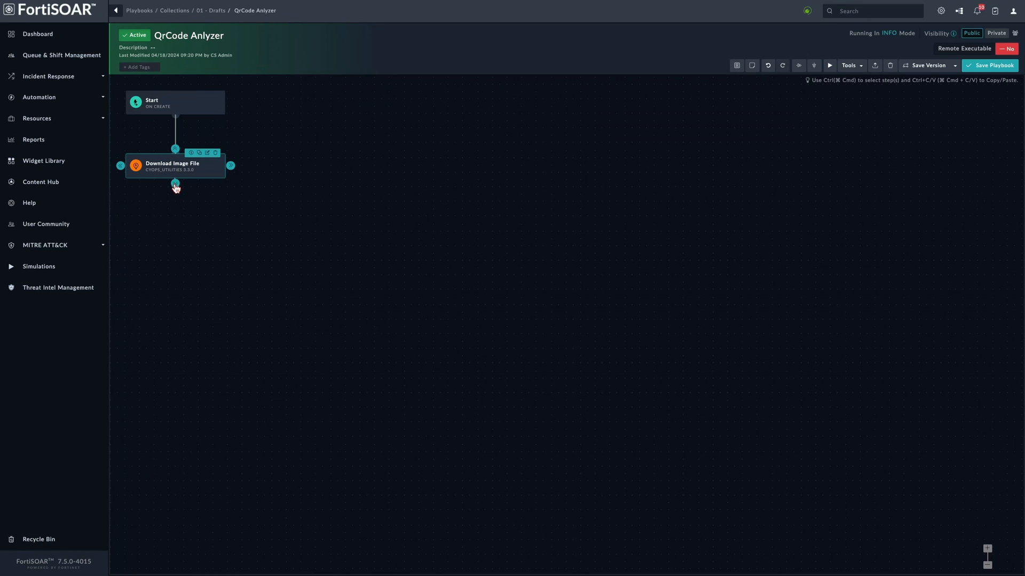
left_click_drag(175, 184, 175, 212)
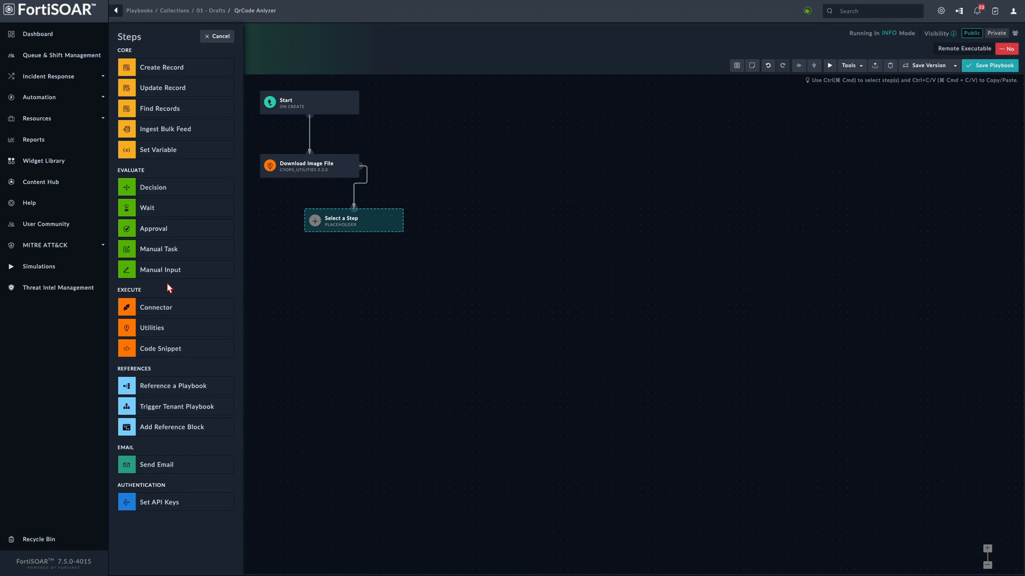
left_click(163, 330)
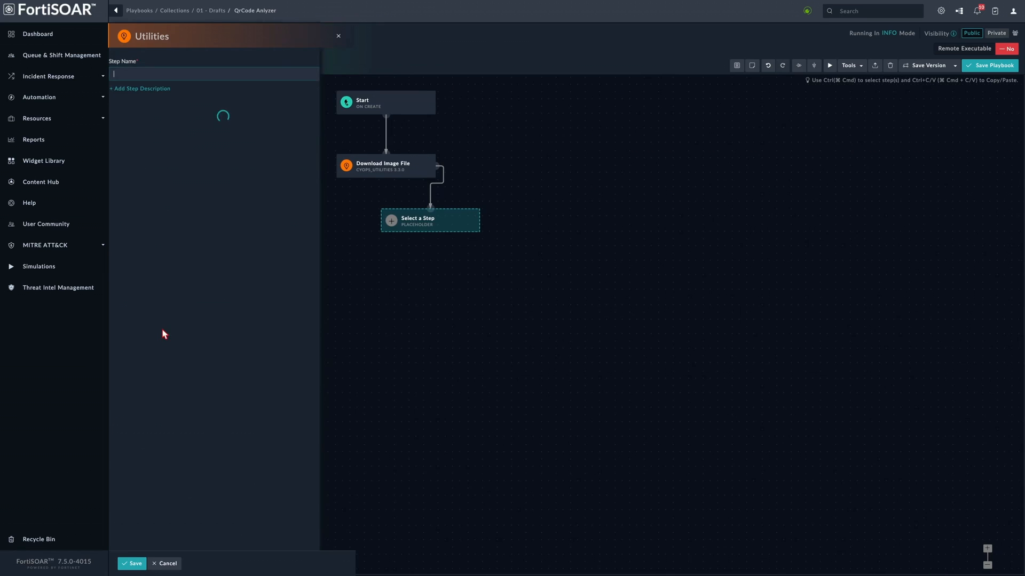
type("Upload File To FortiSOAR")
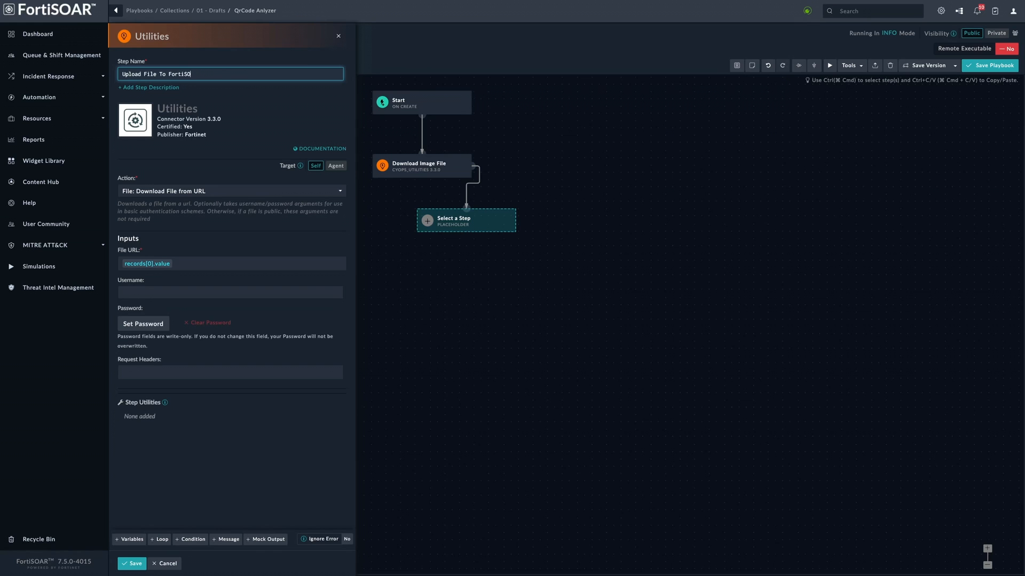
- Set the upload step's action to "File: Upload a file in the system and Create an Attachment"
left_click(168, 193)
left_click(175, 233)
type("File:")
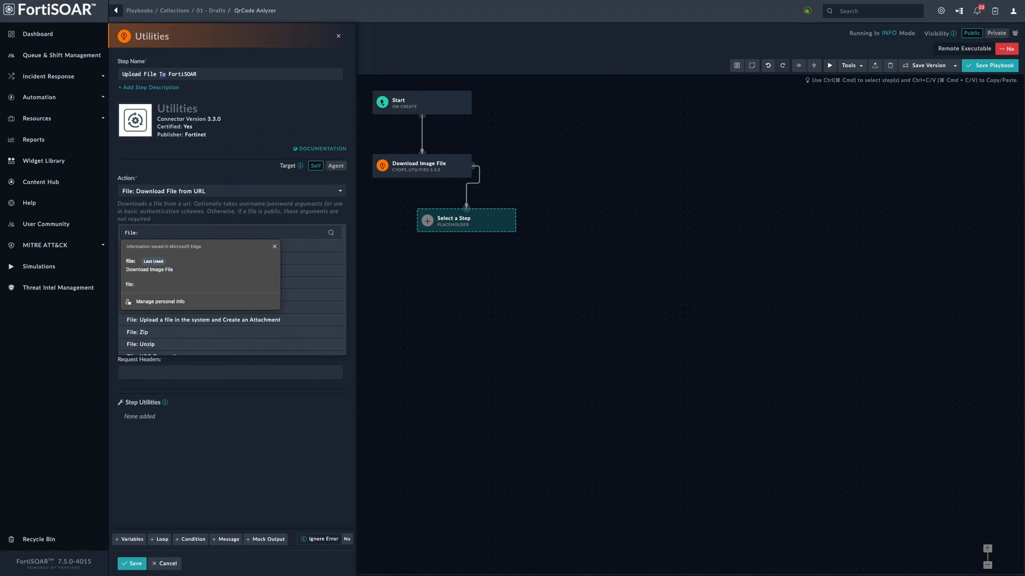
left_click(274, 247)
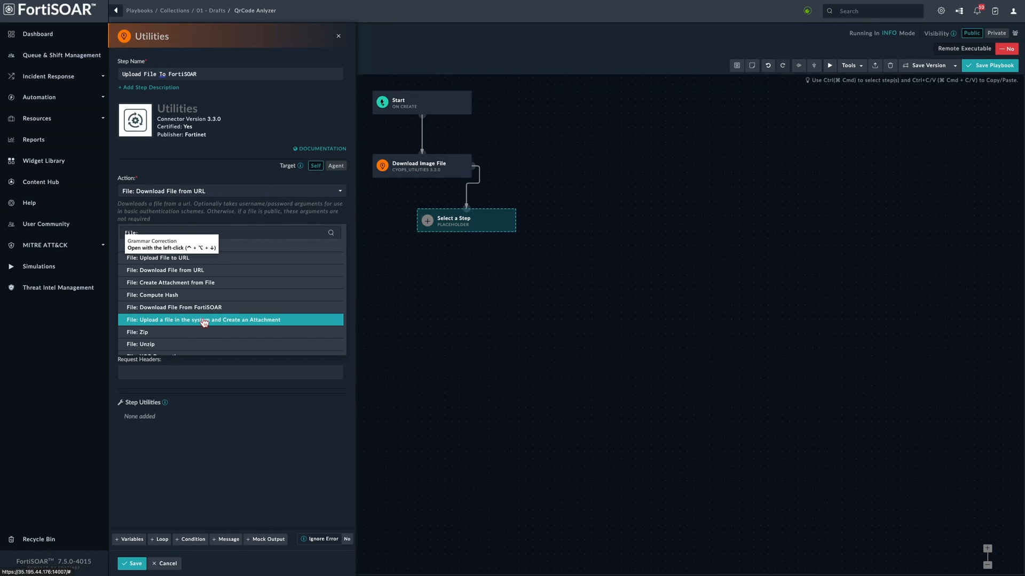
left_click(202, 323)
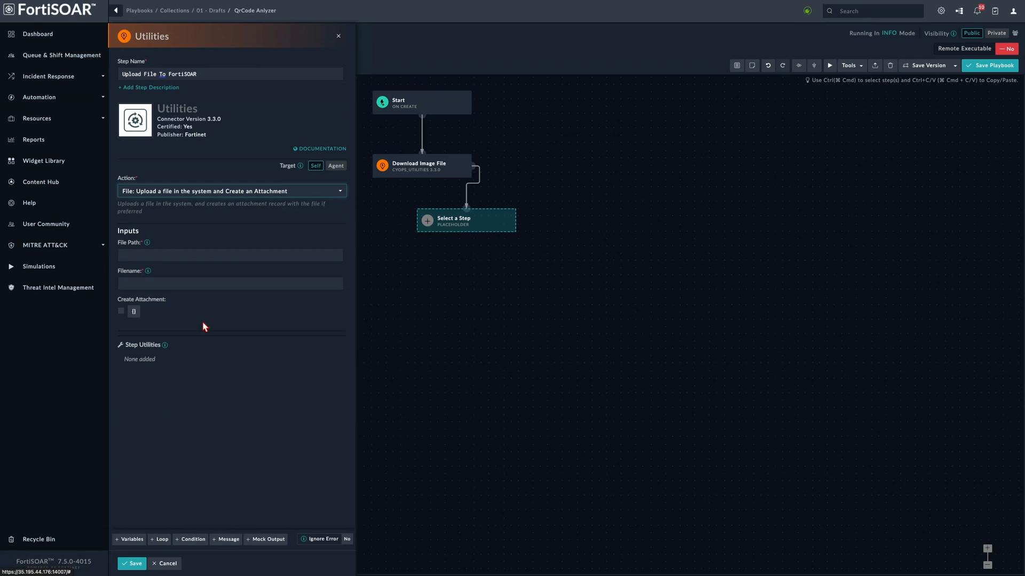
- Set the upload step's File Path to /tmp/{{vars.steps.Download_Image_File.data['cyops_file_path']}}, using the Download Image File result
left_click(165, 261)
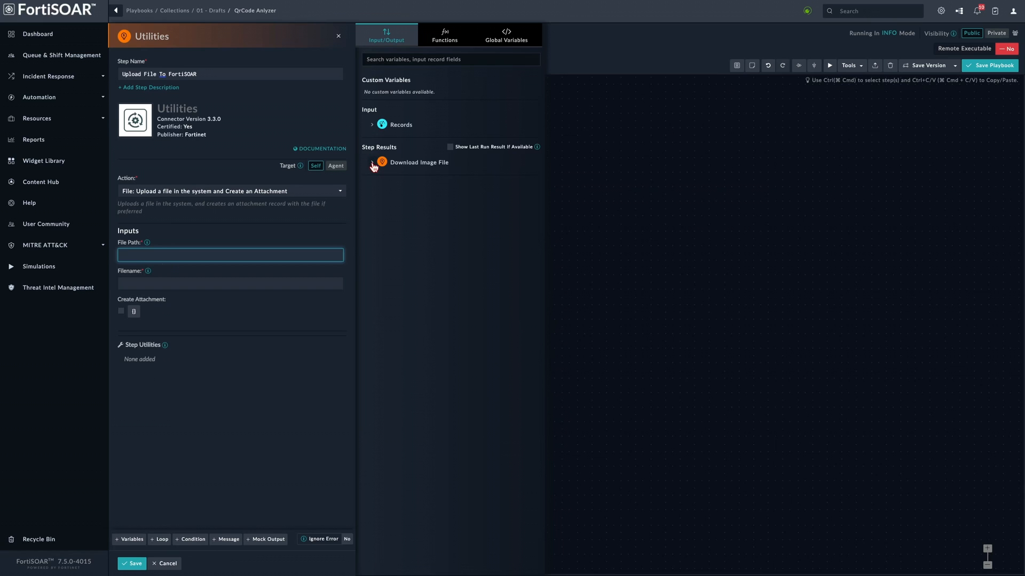
left_click(372, 163)
left_click(379, 194)
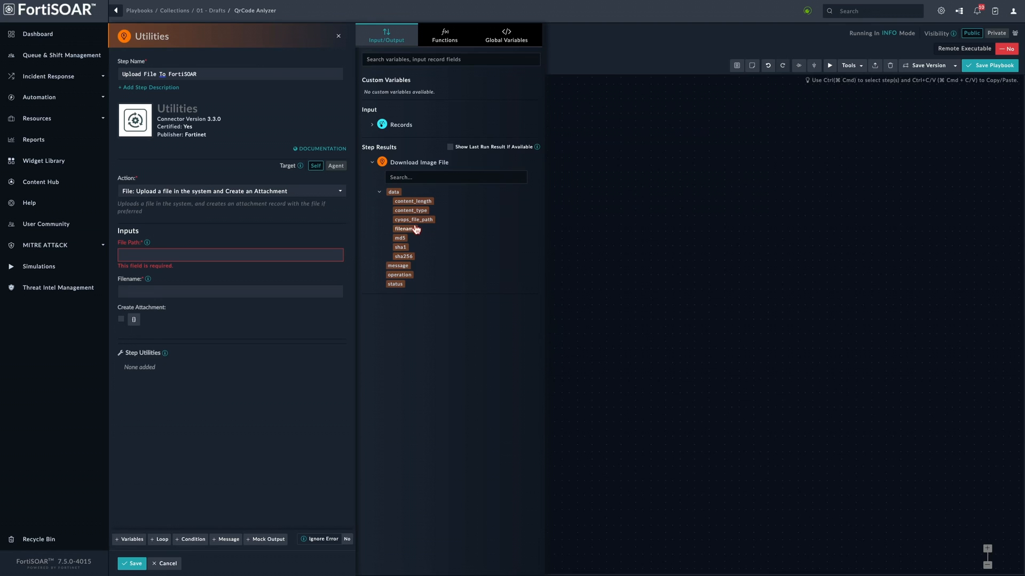
left_click_drag(414, 219, 264, 254)
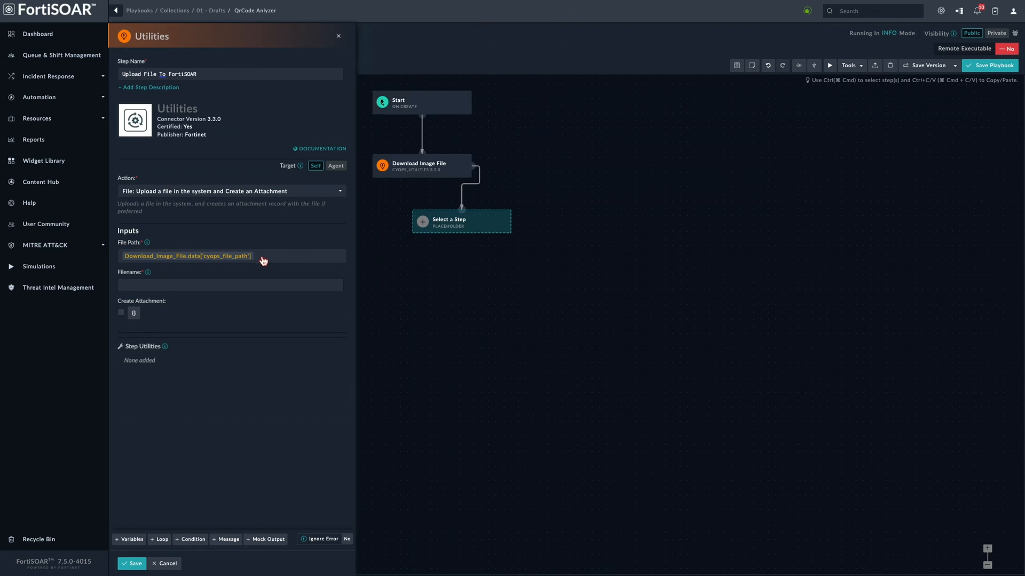
left_click(267, 258)
left_click(267, 260)
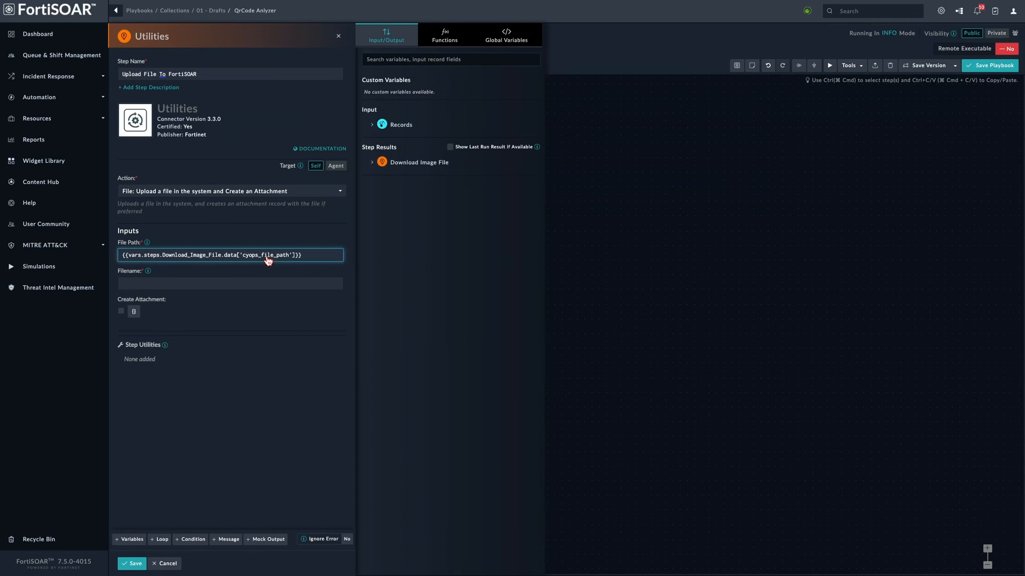
key("Home")
type("/tmp/")
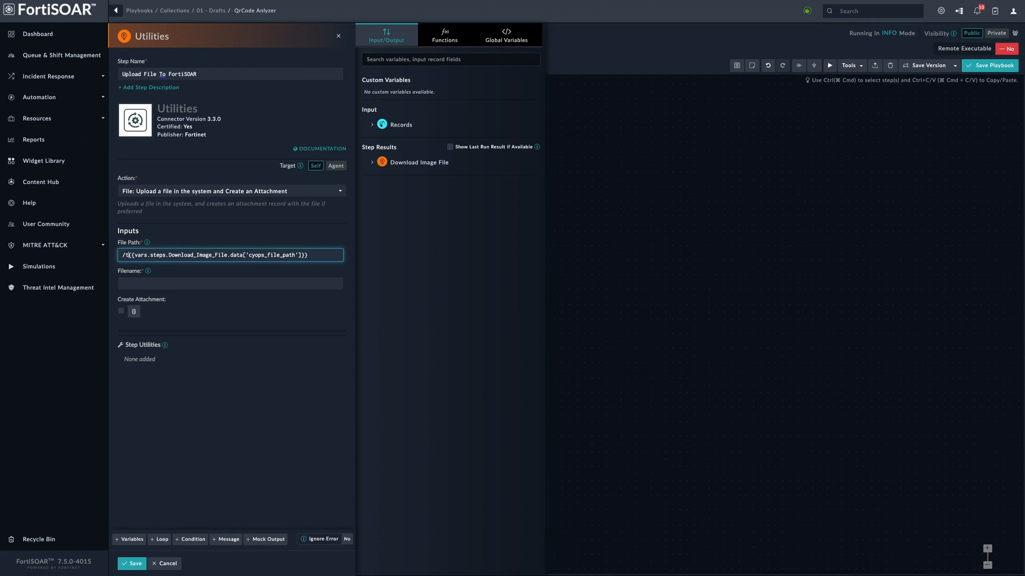
key("BackSpace")
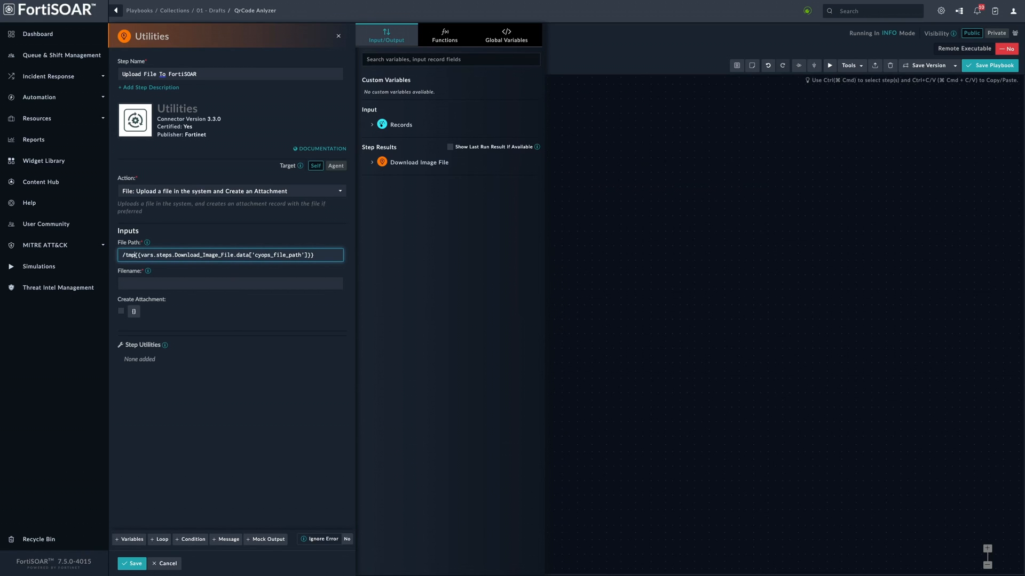
type("/")
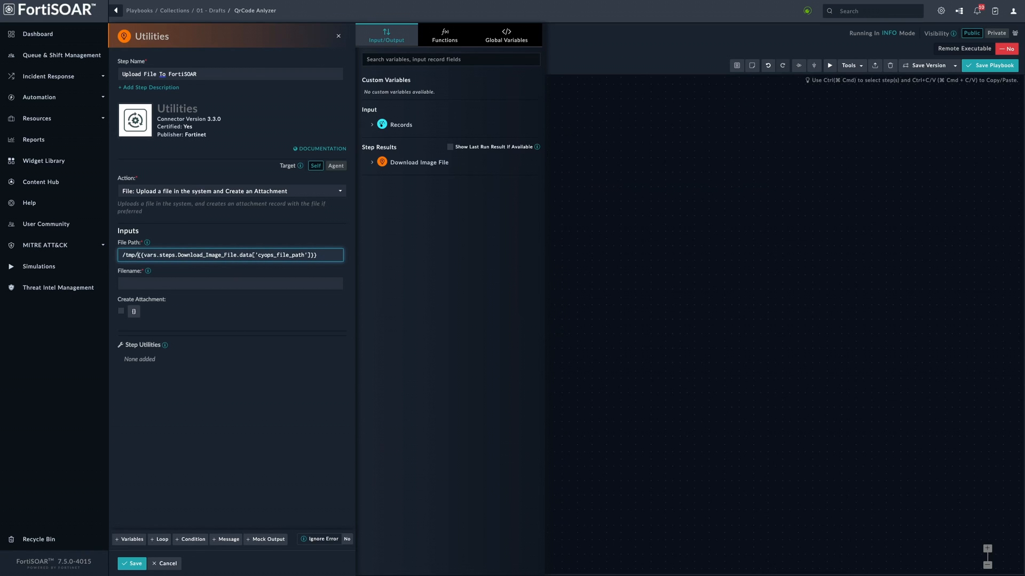
- Set the Filename to {{vars.steps.Download_Image_File.data.filename or vars.steps.Download_Image_File.data.sha256}}, using the Download Image File results
left_click(157, 286)
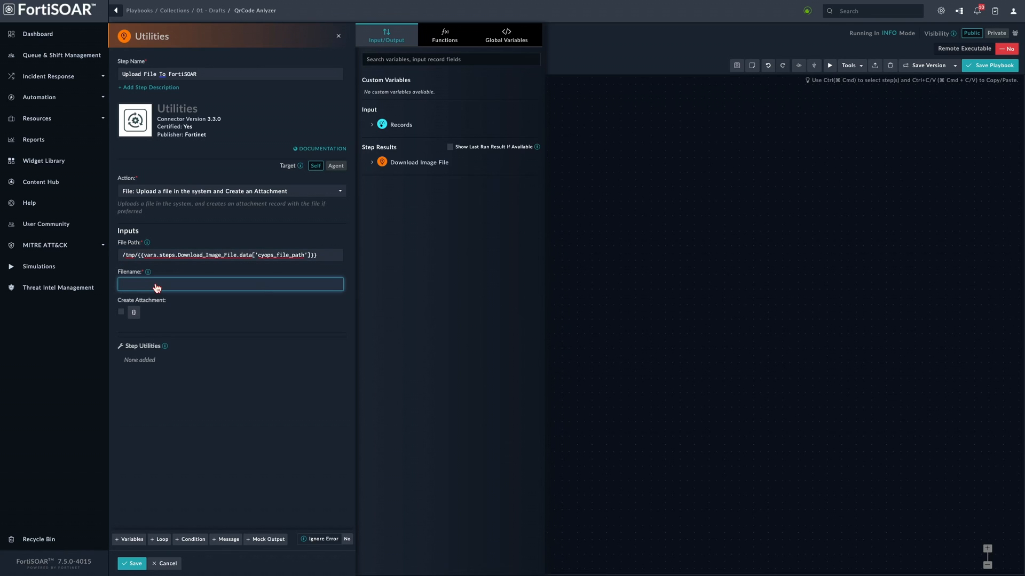
left_click(373, 164)
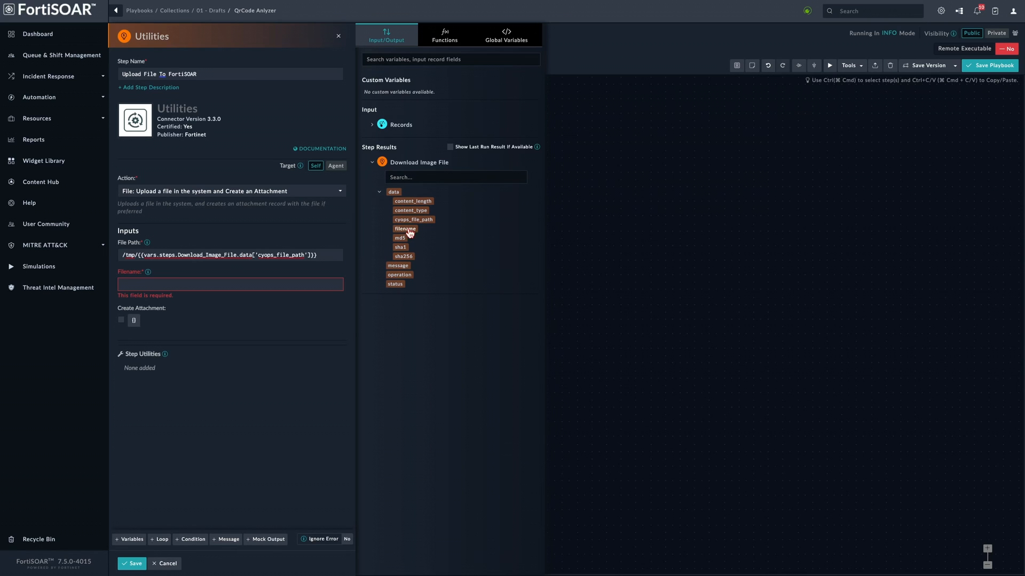
left_click_drag(410, 233, 240, 290)
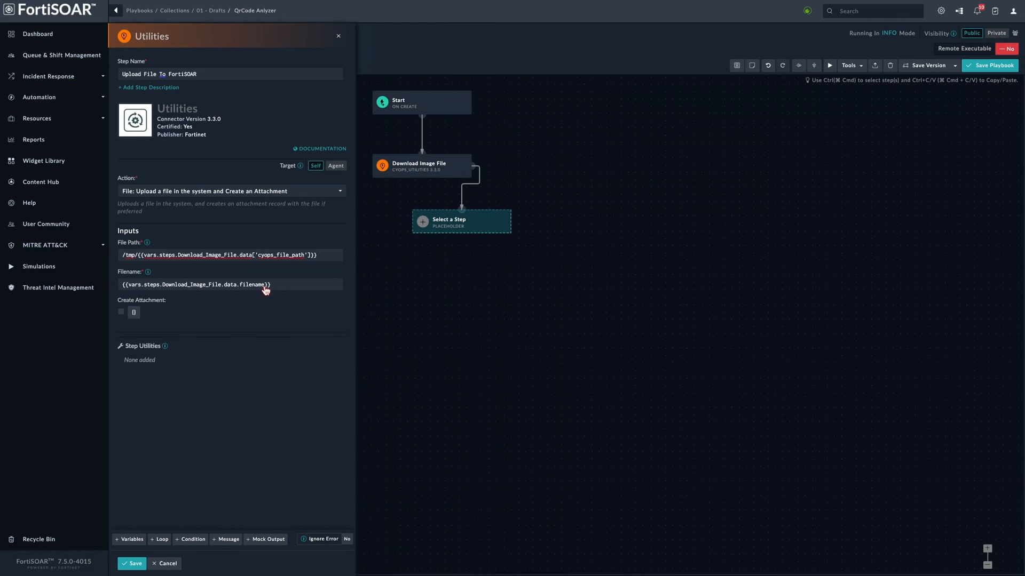
left_click(266, 290)
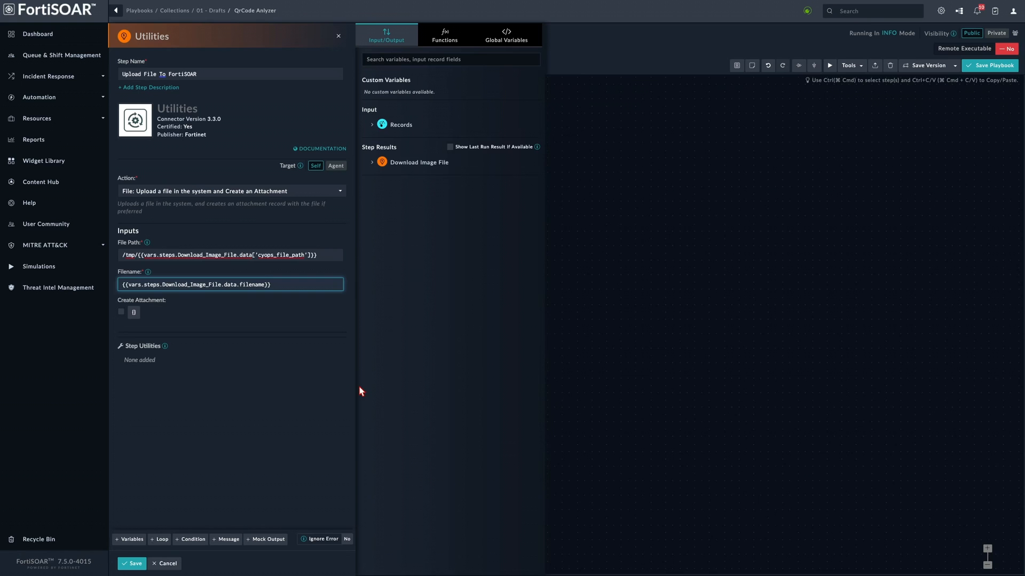
type("or")
left_click(373, 163)
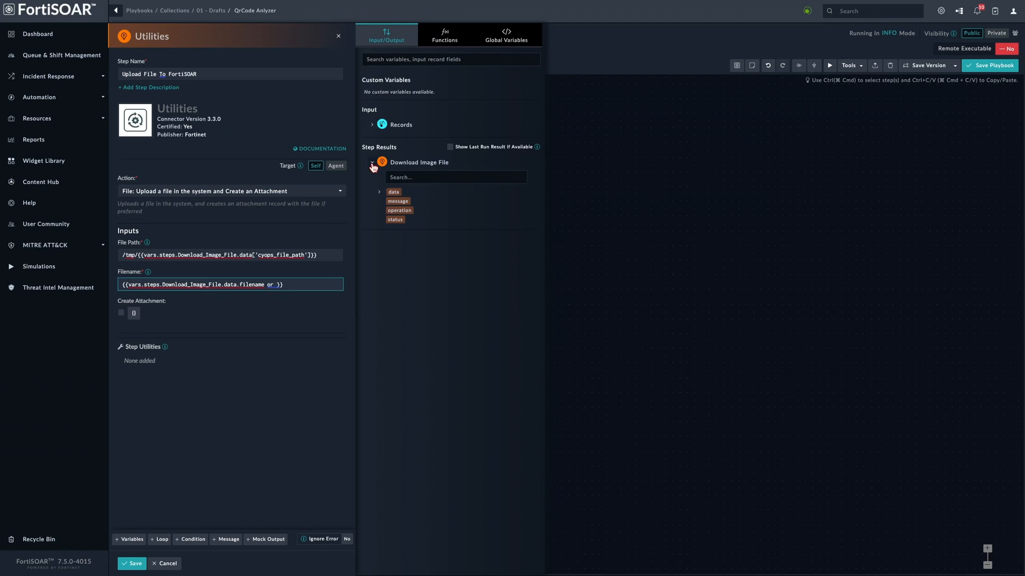
left_click(389, 193)
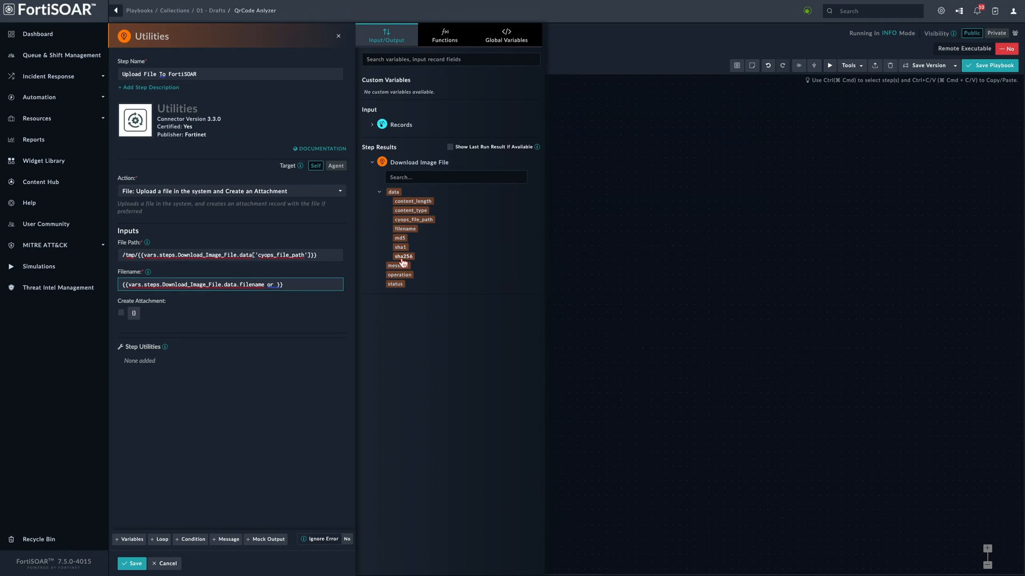
left_click_drag(404, 260, 258, 289)
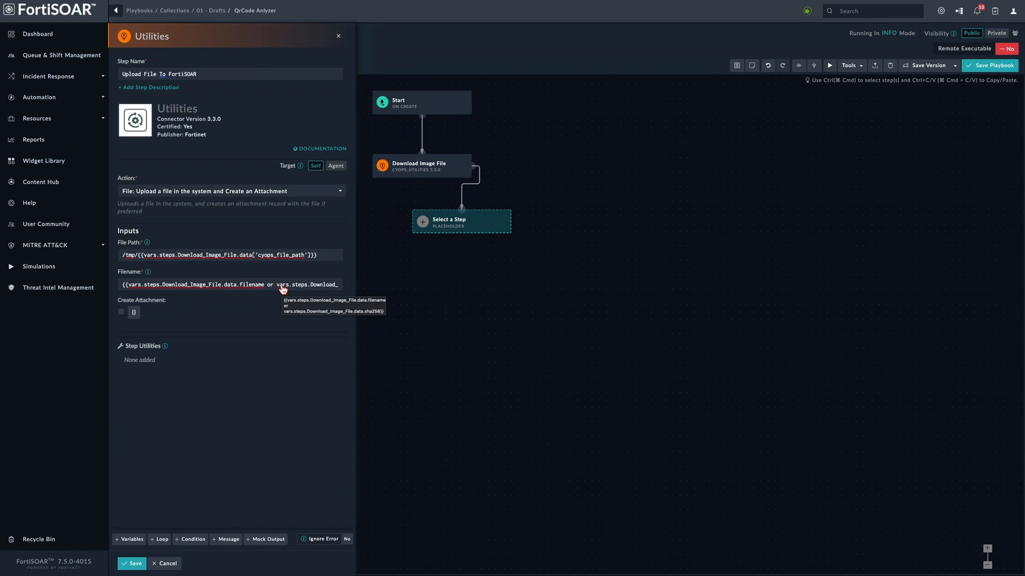
left_click(282, 289)
key("End")
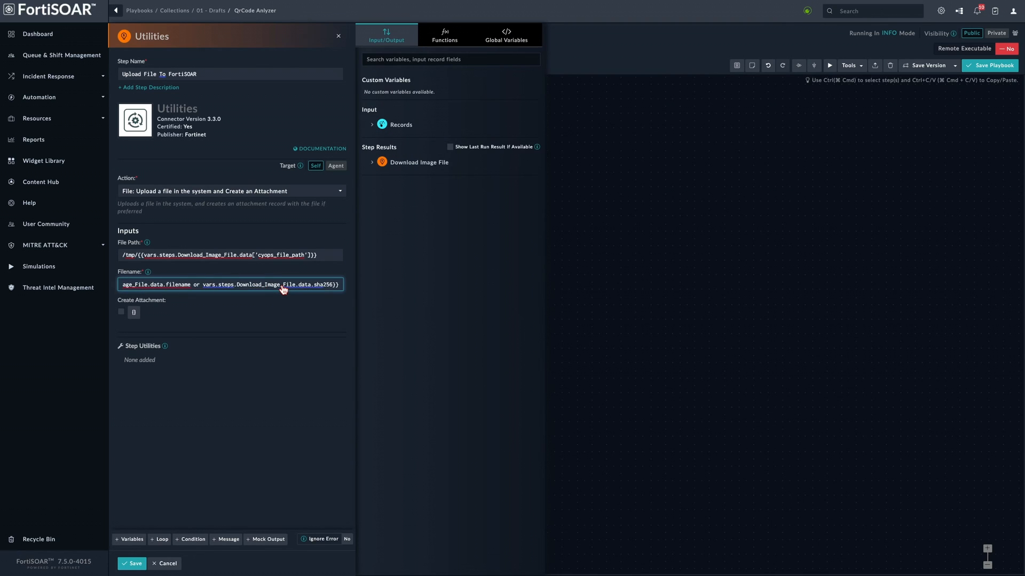
key("Home")
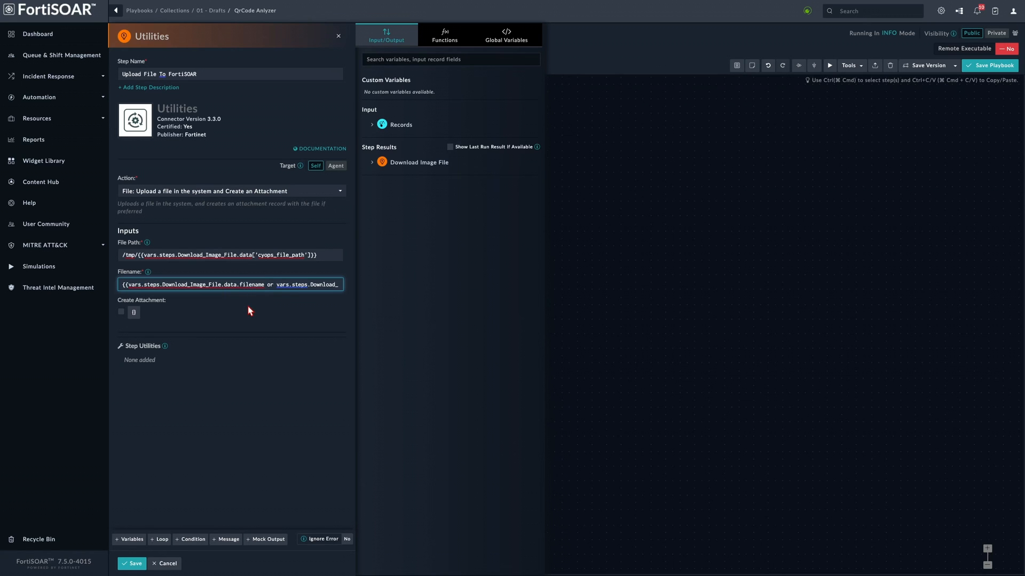
- Save the Upload File To FortiSOAR step and automatically align the playbook's steps on the canvas
left_click(133, 564)
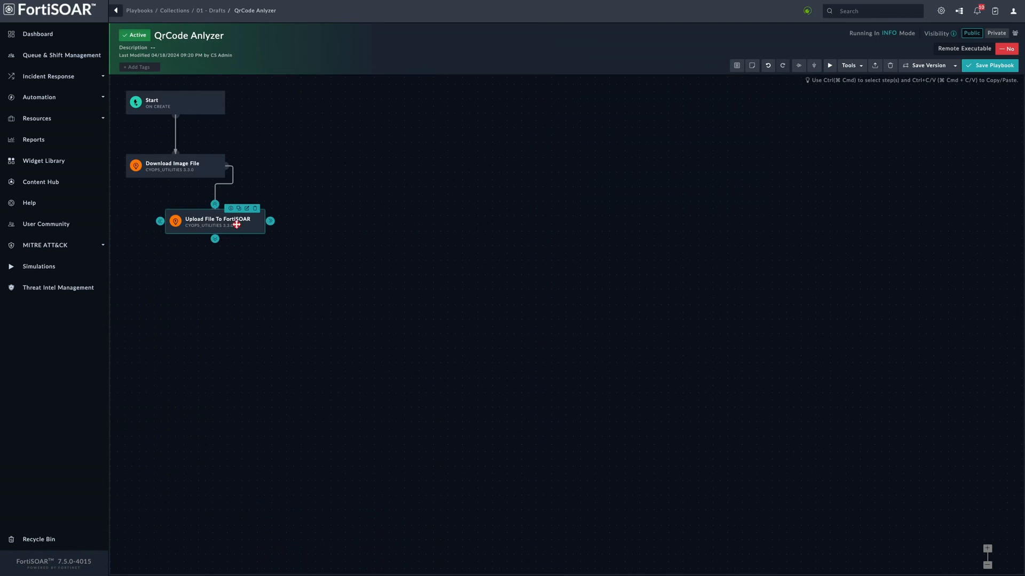
left_click(813, 65)
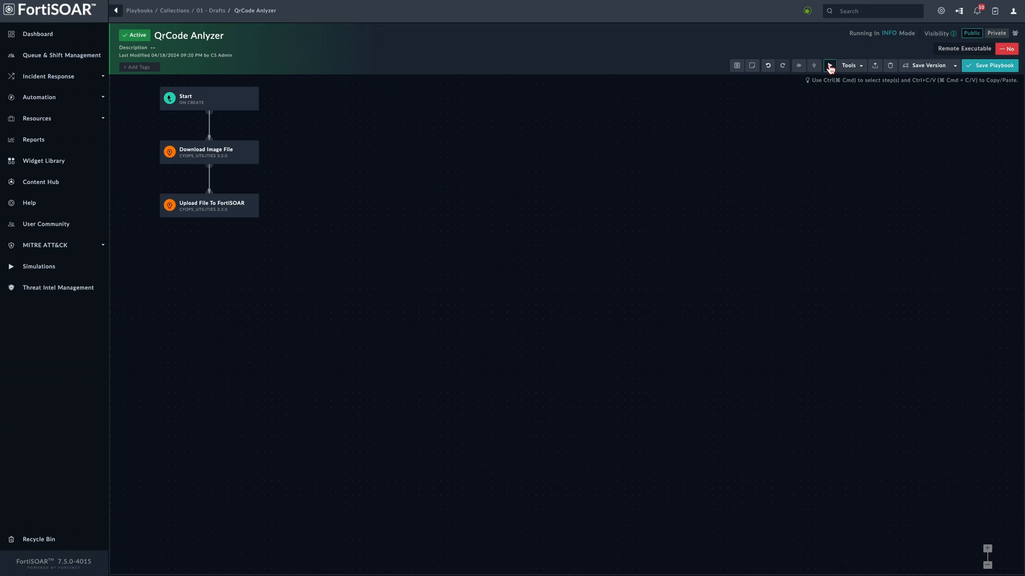
- Change the playbook execution log level to DEBUG and save the playbook
left_click(889, 33)
left_click(441, 168)
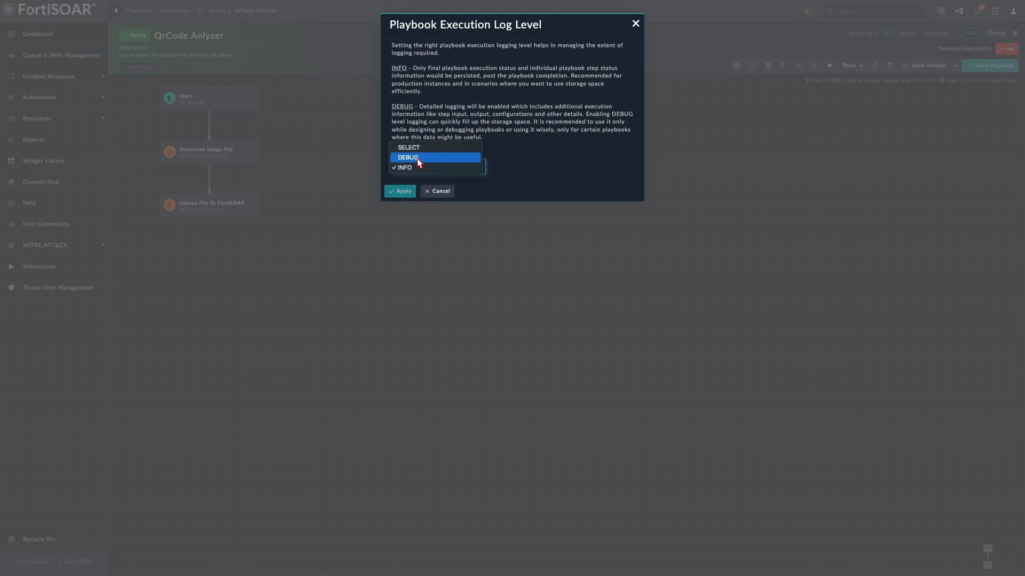
left_click(419, 158)
left_click(401, 192)
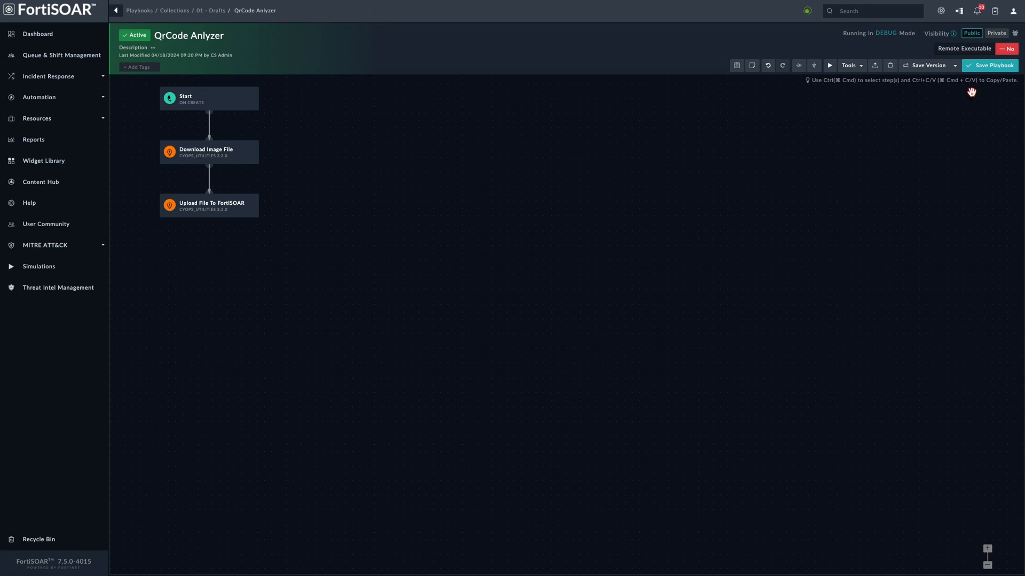
left_click(975, 66)
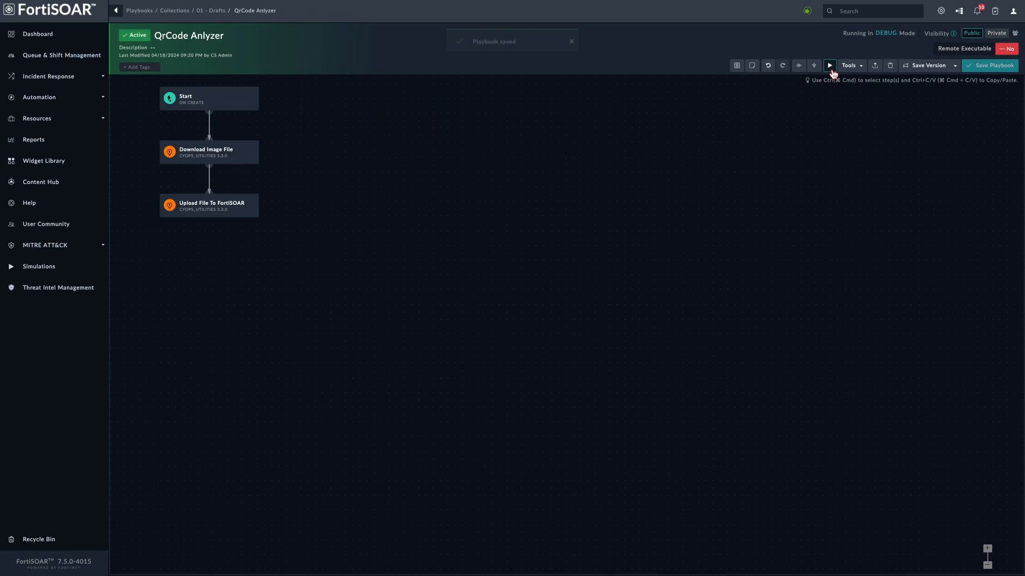
left_click(829, 66)
left_click(188, 125)
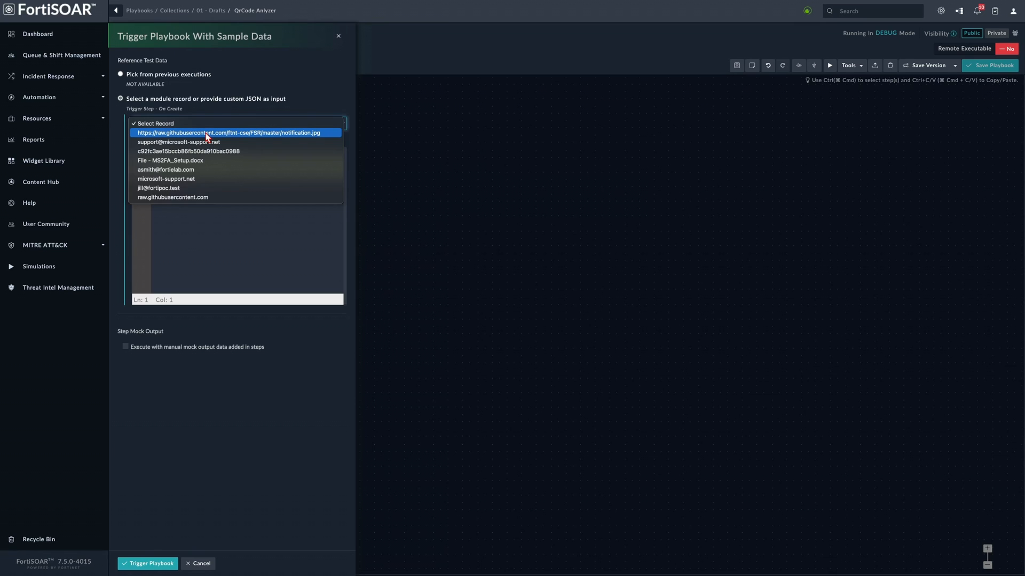
left_click(207, 135)
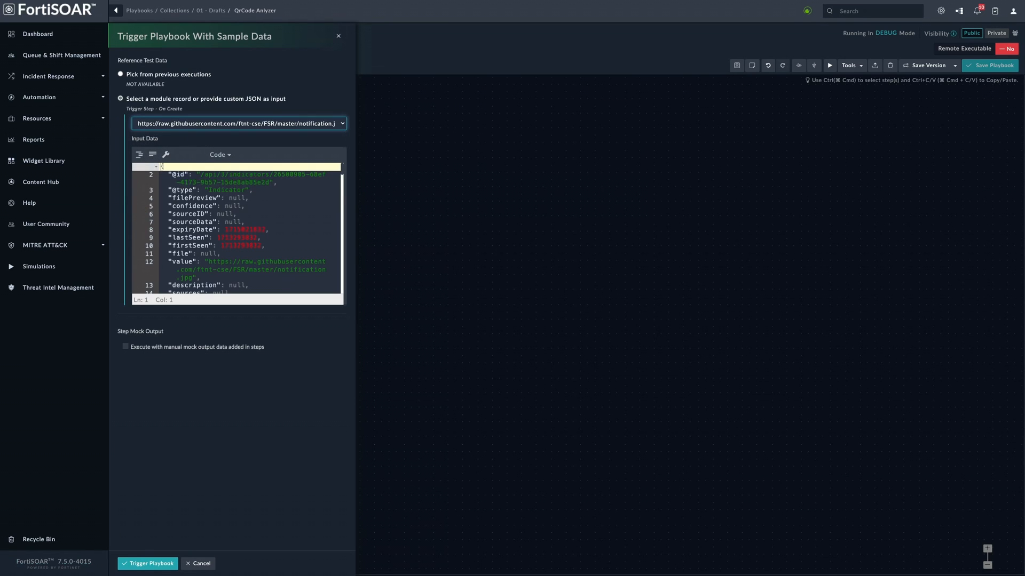
left_click(137, 564)
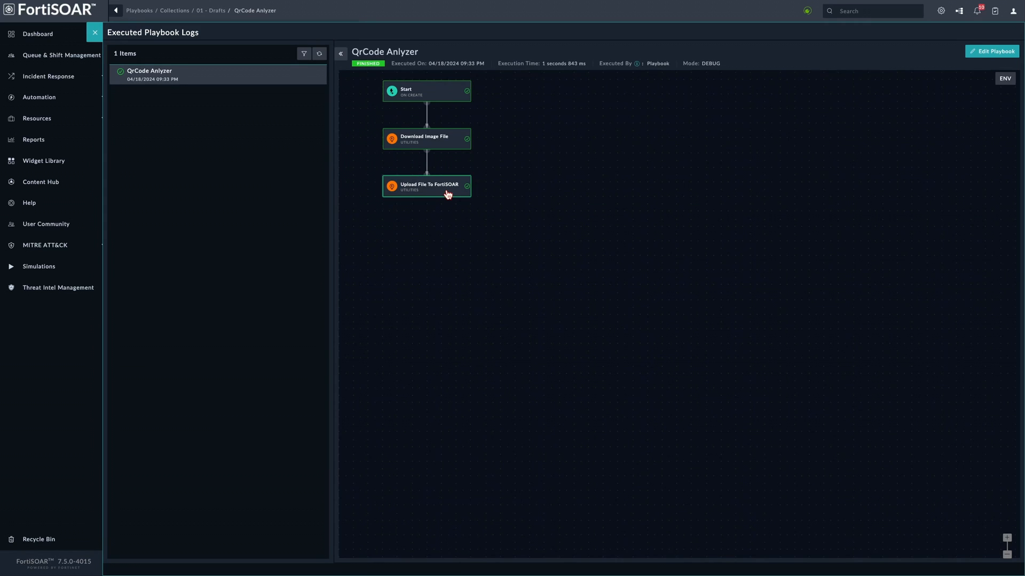
- Examine the output data of the Upload File To FortiSOAR and Download Image File steps in the execution log
left_click(438, 193)
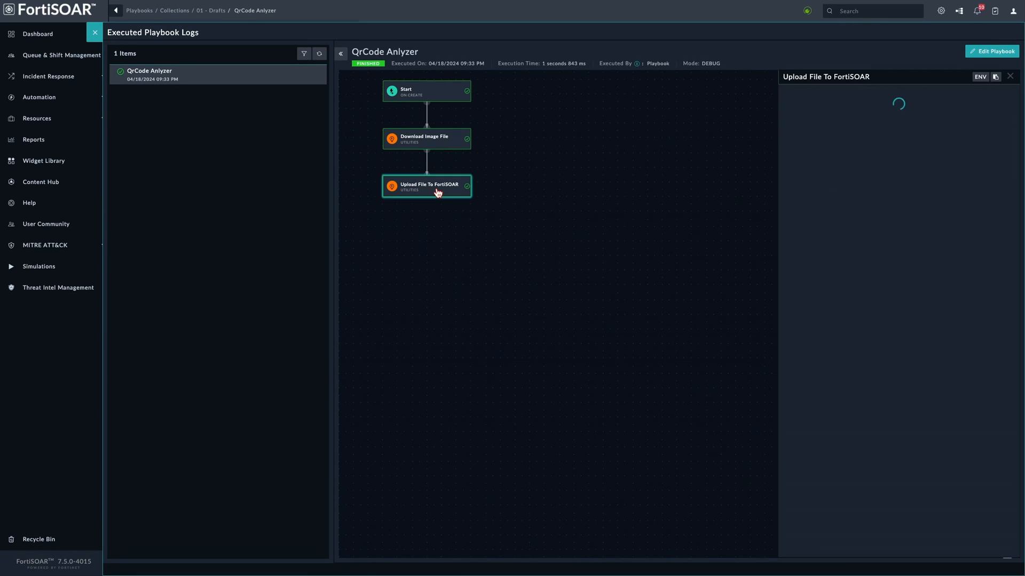
left_click(796, 143)
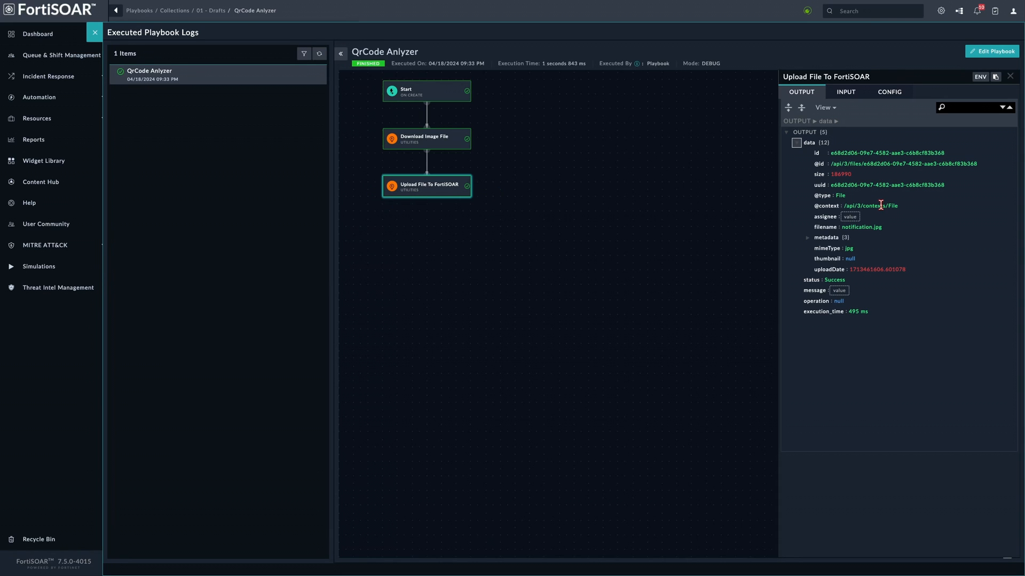
left_click(410, 144)
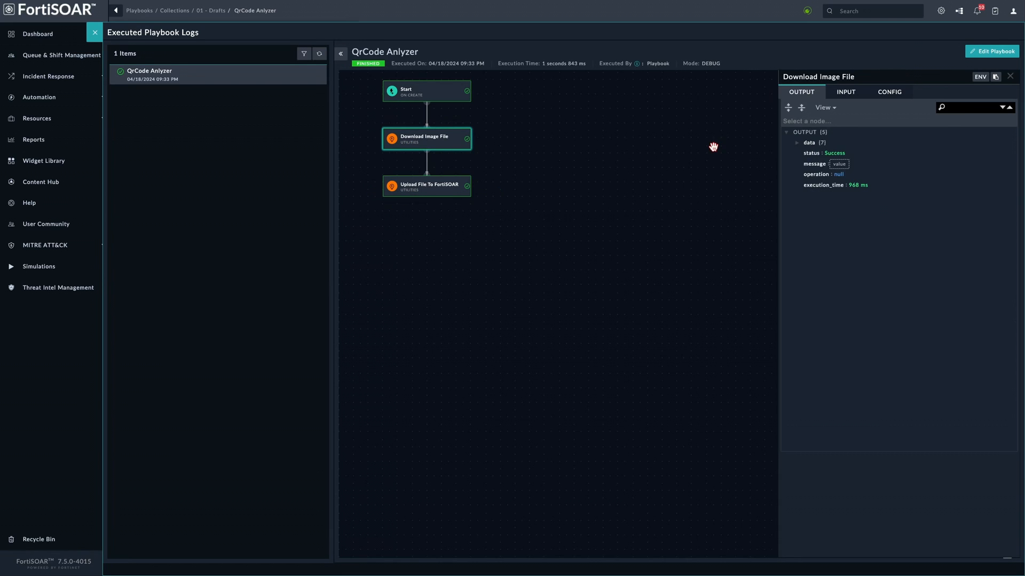
left_click(795, 143)
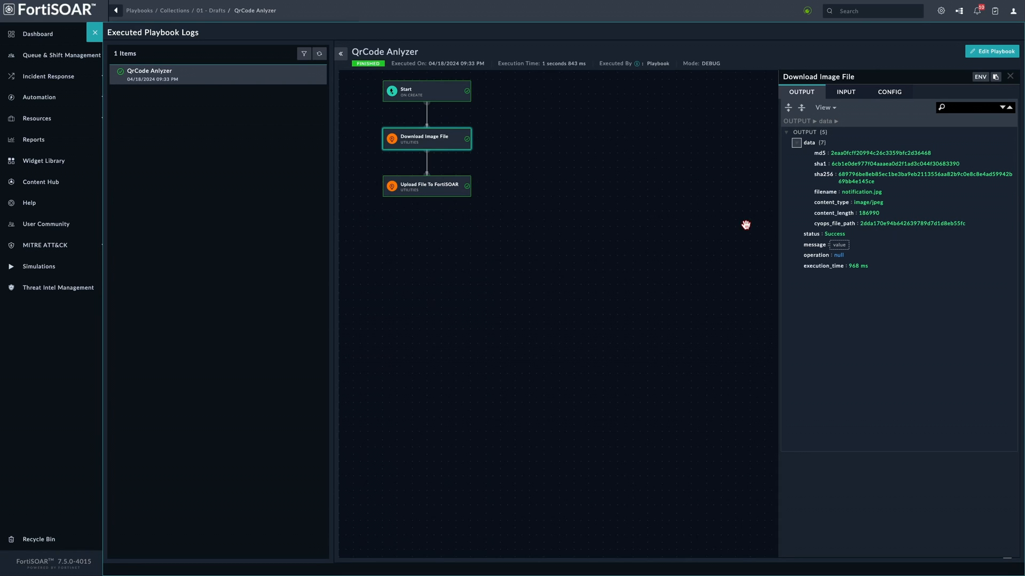
left_click(439, 195)
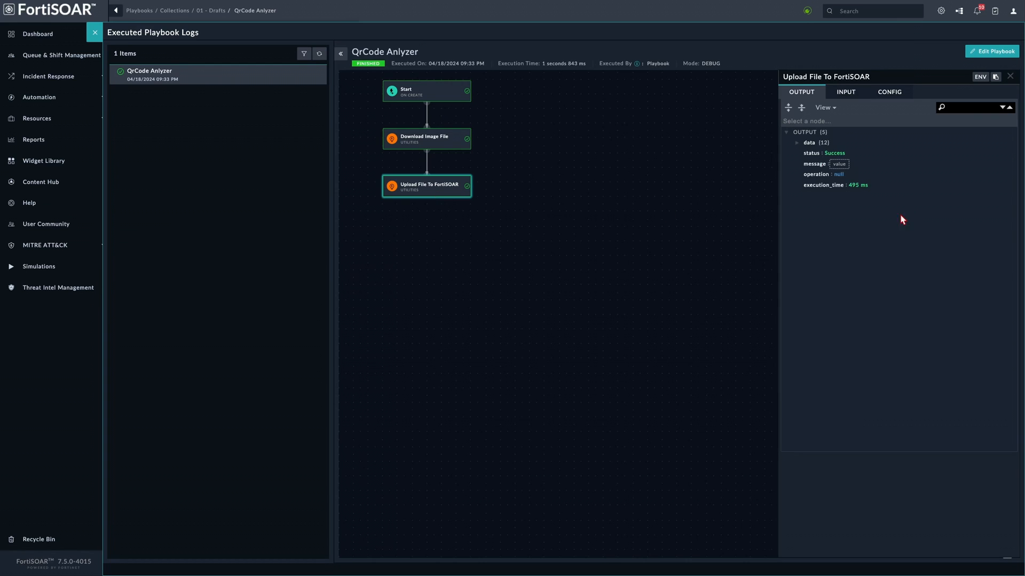
left_click(790, 143)
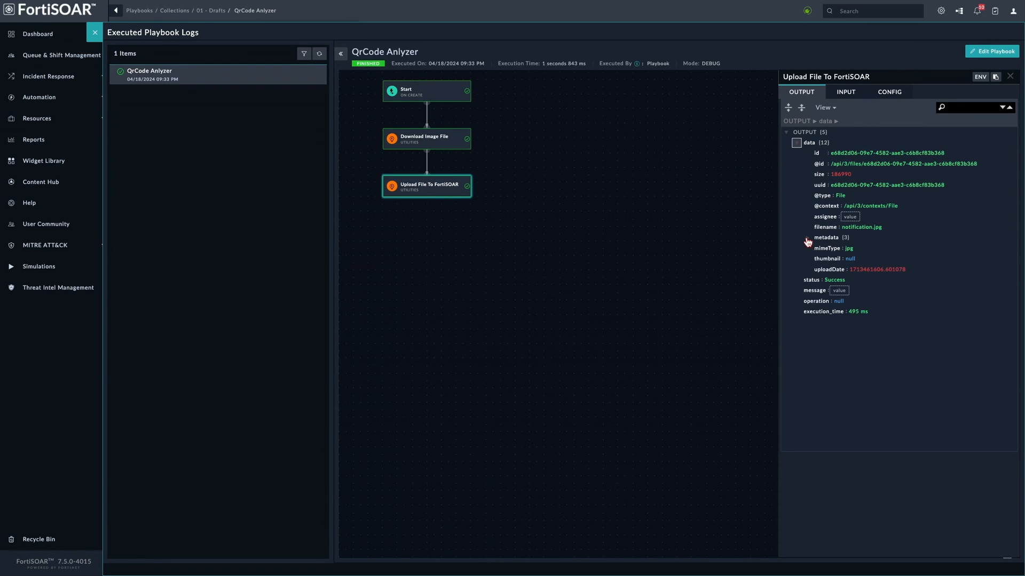
left_click(815, 238)
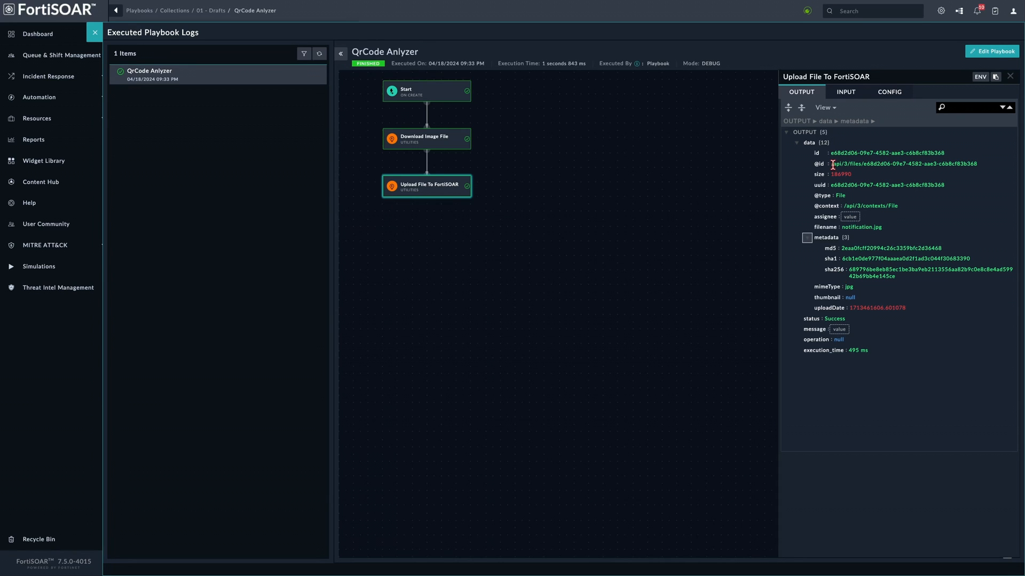
left_click_drag(831, 164, 993, 172)
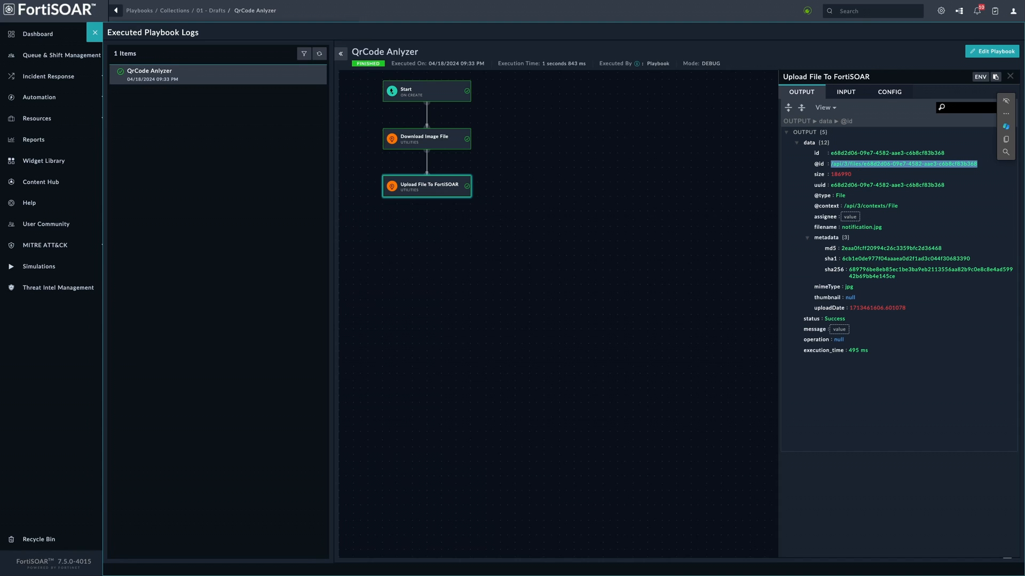
key("ctrl+c")
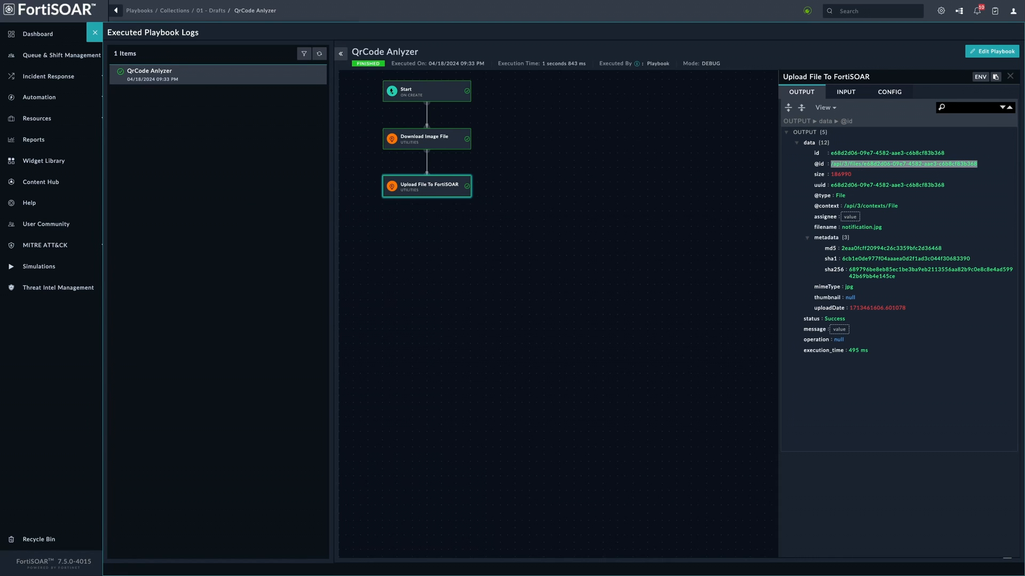
left_click(95, 34)
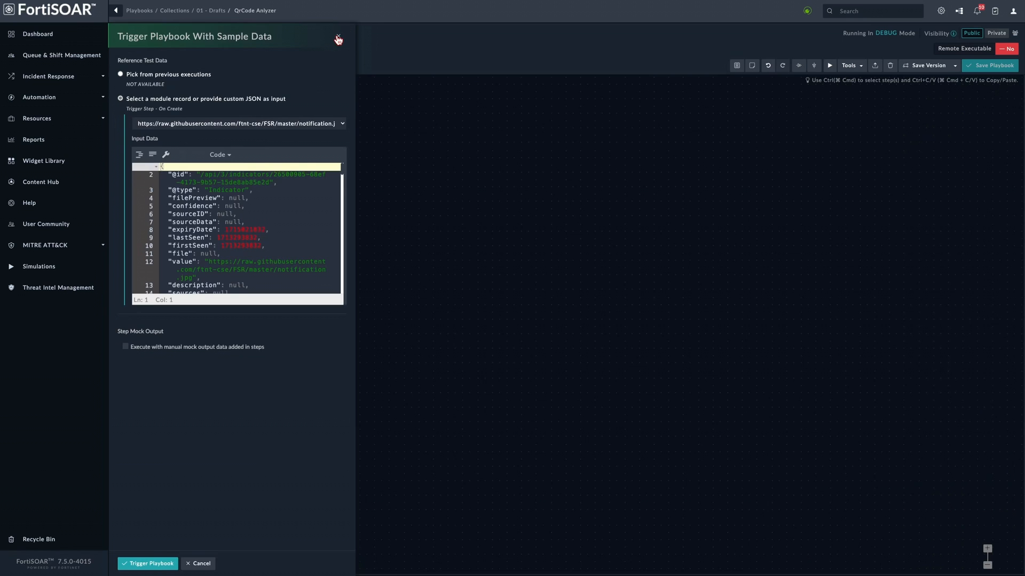
left_click(339, 41)
- Add a connector step using QRCode Tools v1.0.0 after the Upload File To FortiSOAR step
left_click_drag(210, 227, 255, 262)
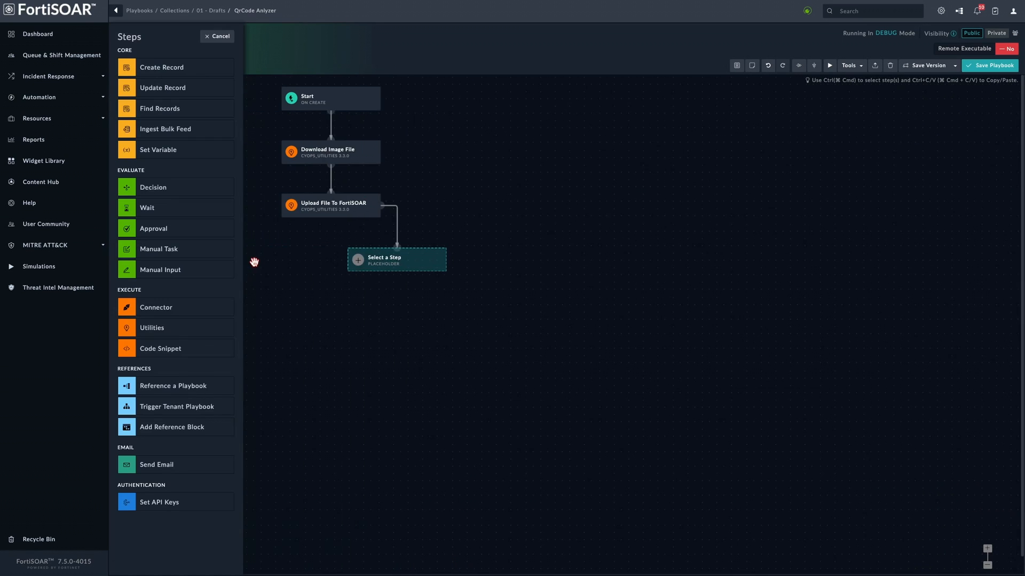
left_click(160, 314)
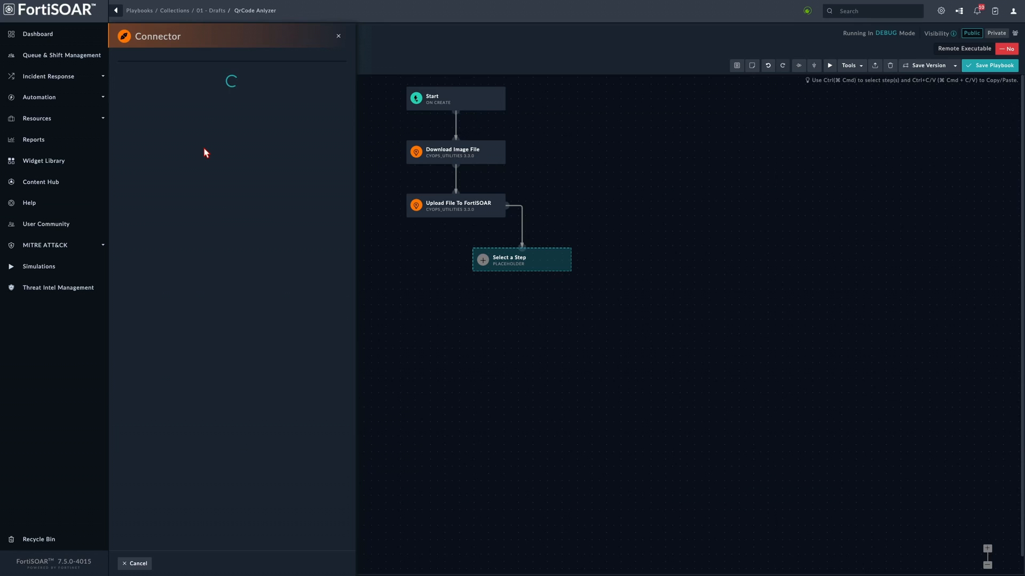
left_click(168, 96)
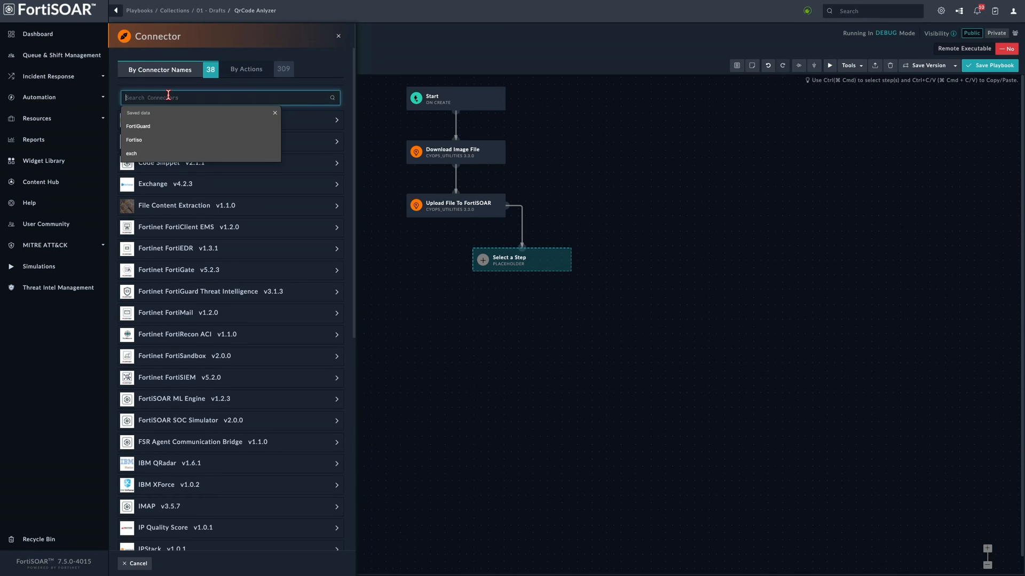
type("qrc")
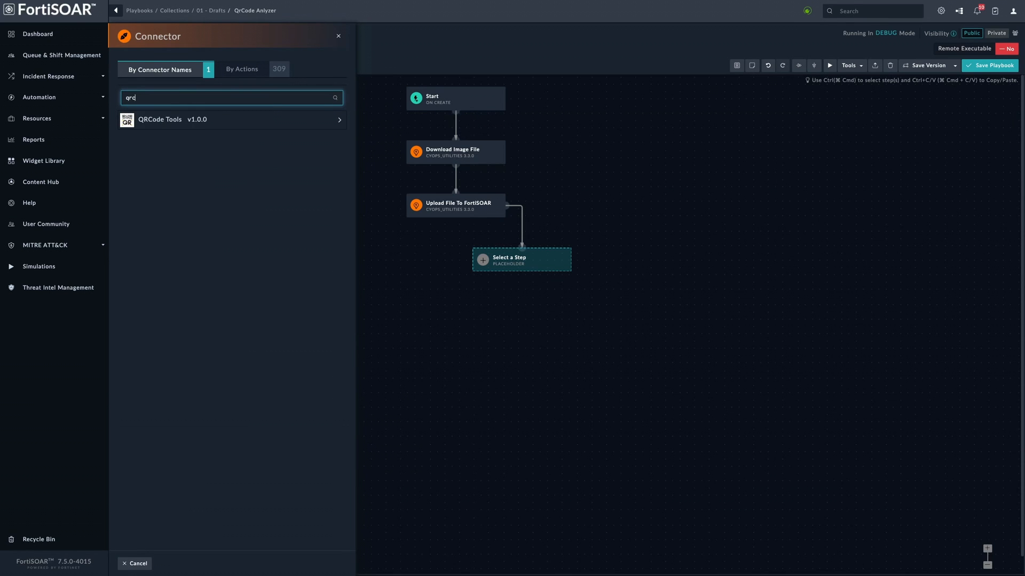
left_click(156, 118)
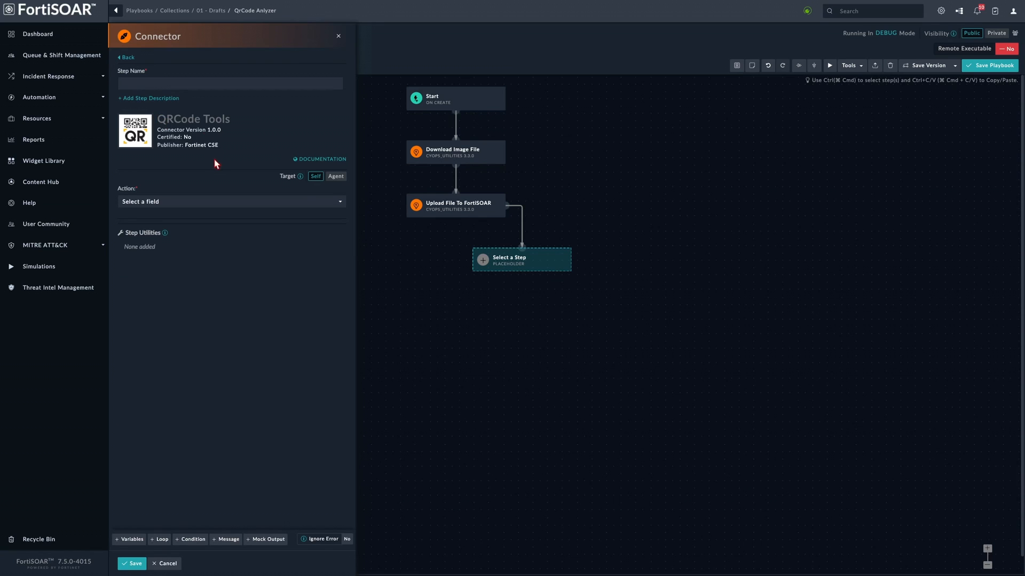
- Name the connector step Parse QrCode and choose the Read QR/Bar Code action
left_click(156, 84)
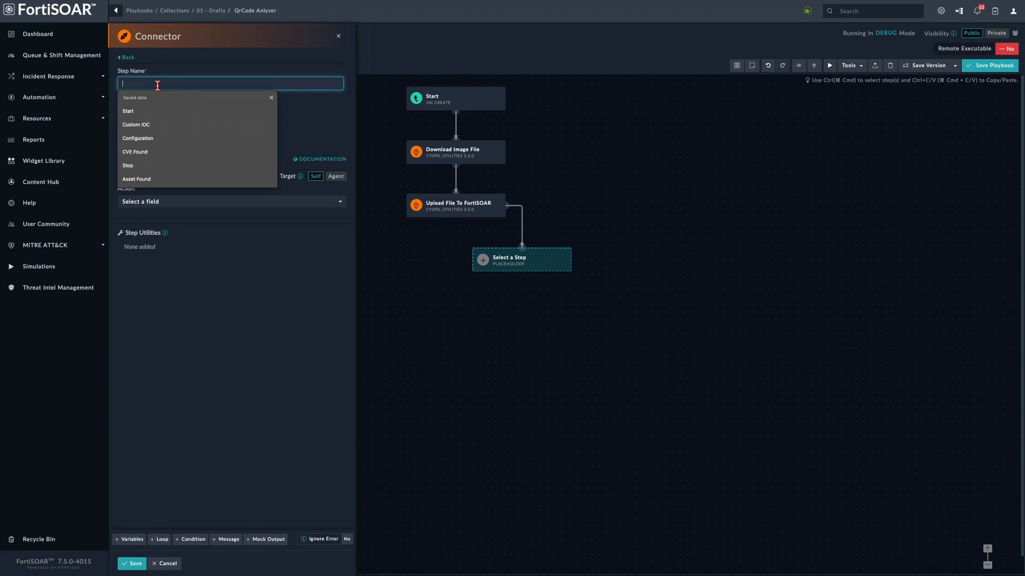
type("Parse QrCode")
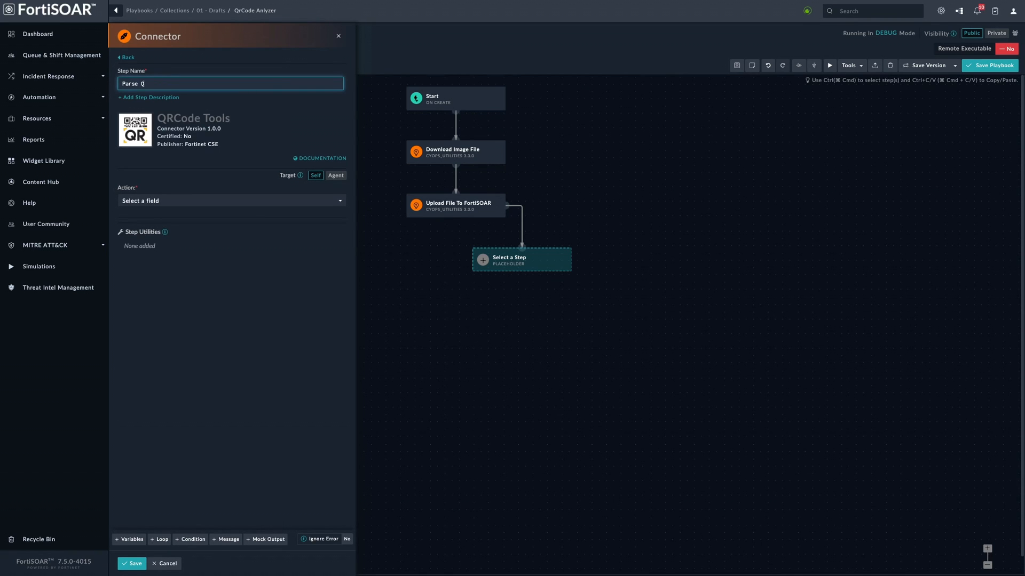
left_click(163, 203)
left_click(160, 217)
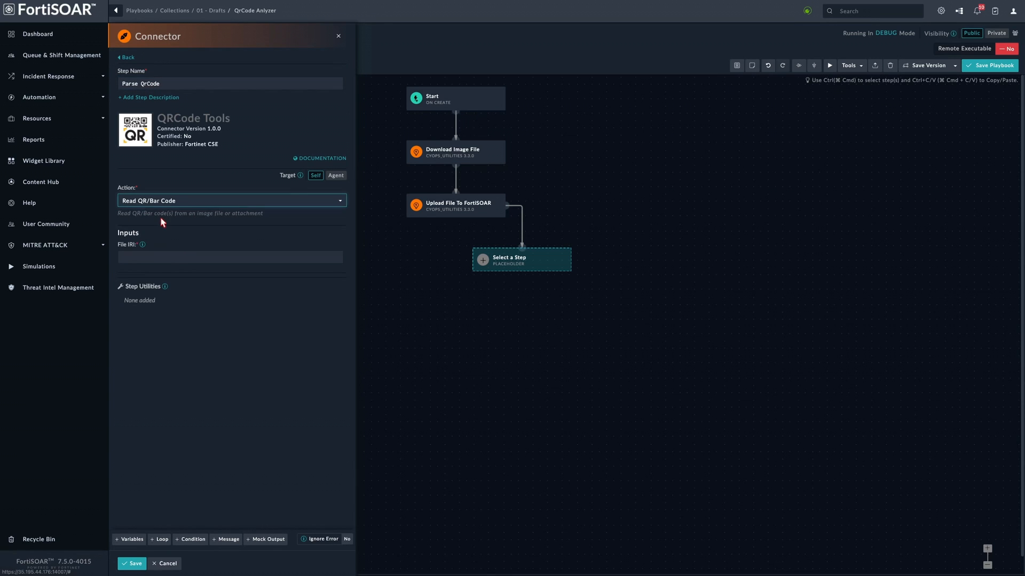
left_click(148, 261)
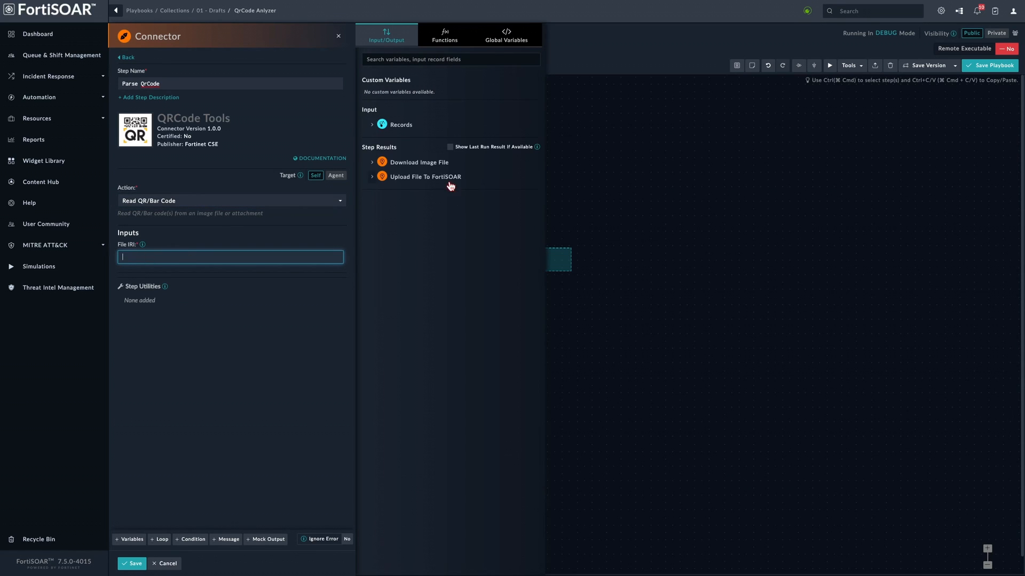
left_click(376, 180)
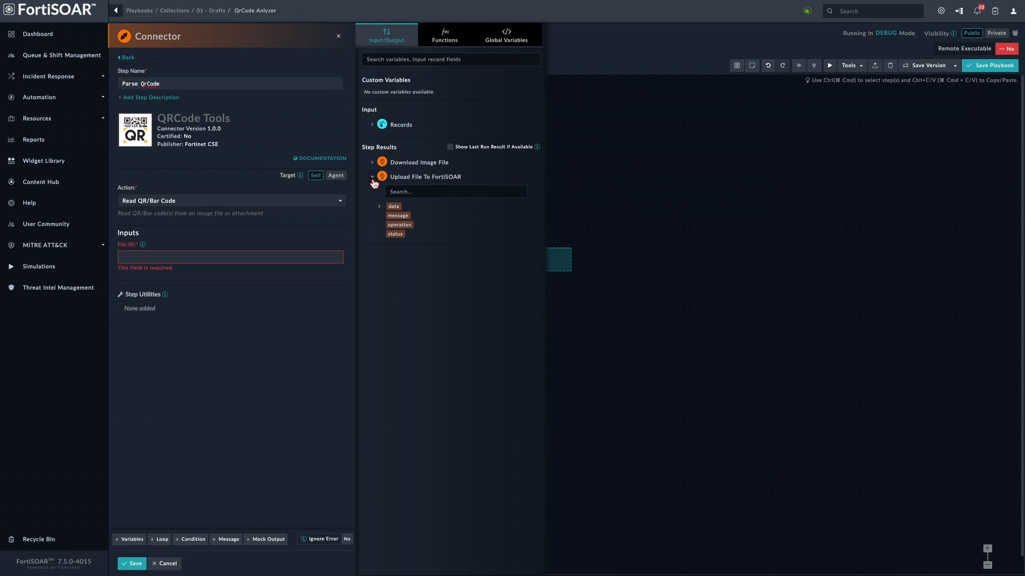
left_click(380, 207)
left_click(386, 244)
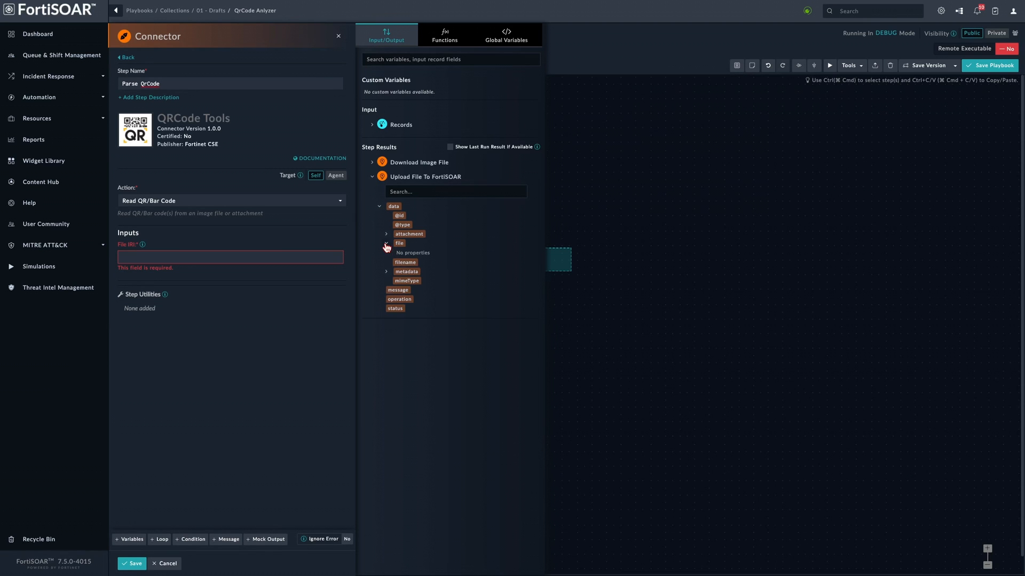
left_click(385, 234)
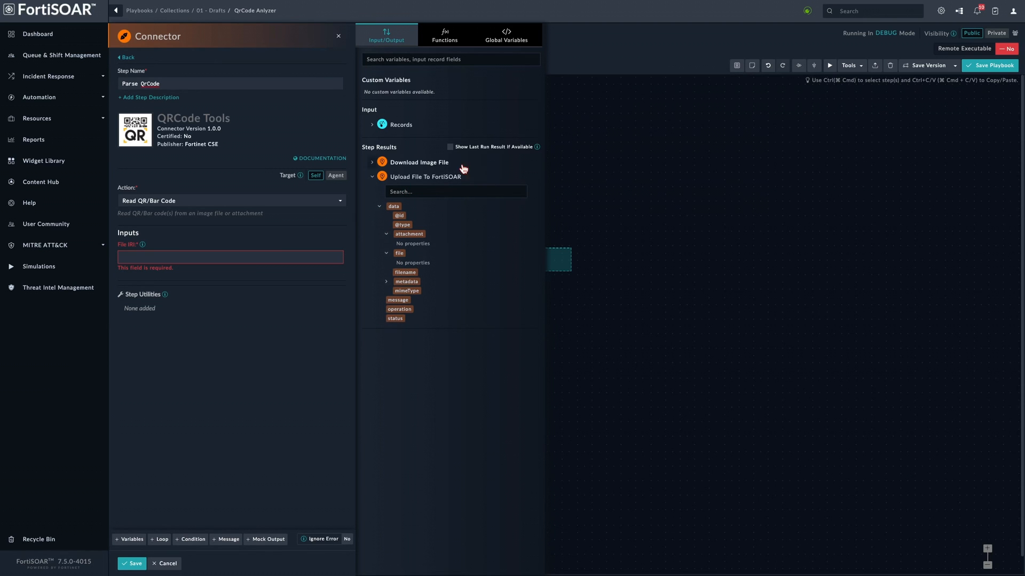
left_click(450, 147)
left_click(372, 177)
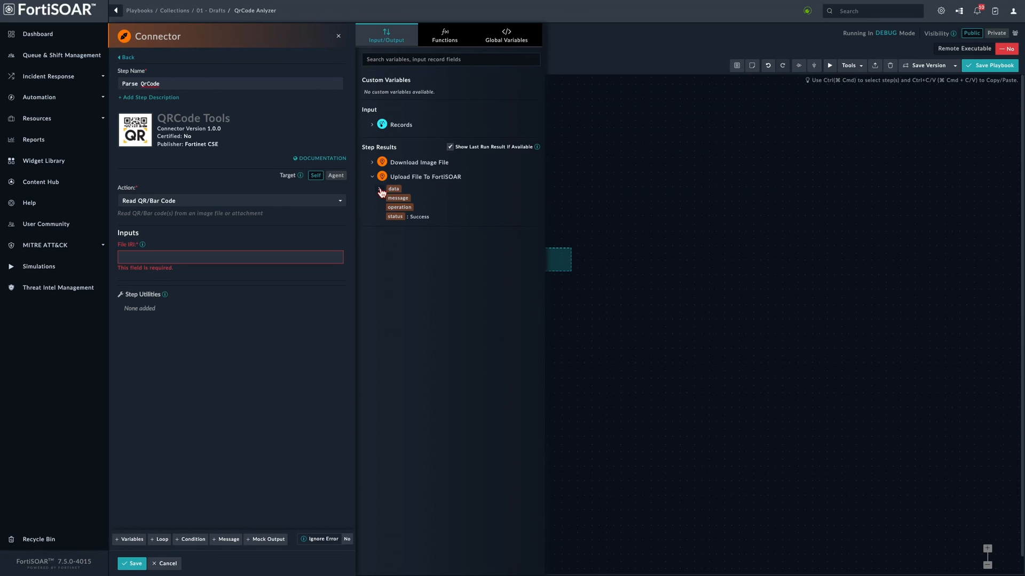
left_click(380, 190)
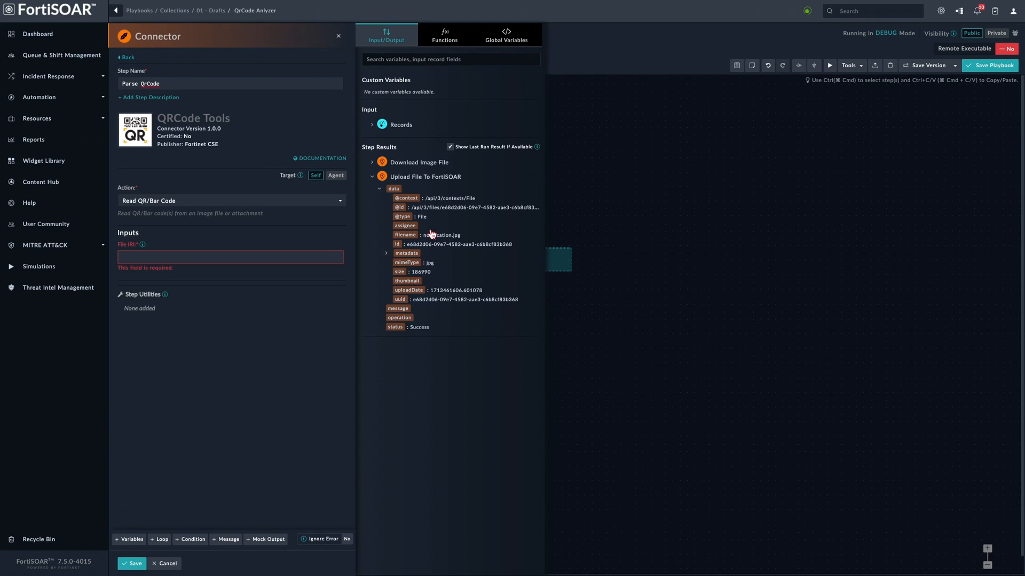
left_click(399, 211)
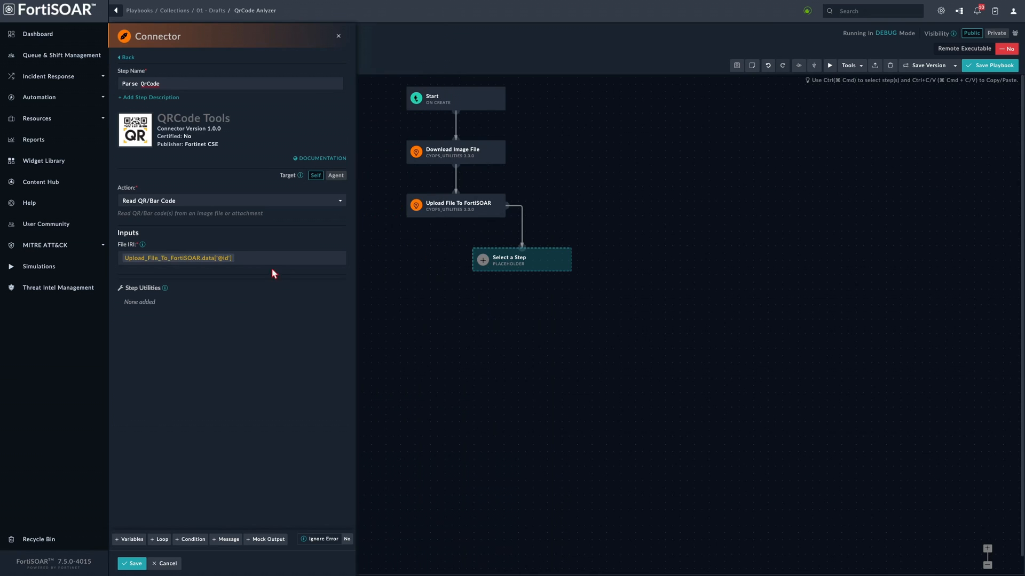
left_click(133, 565)
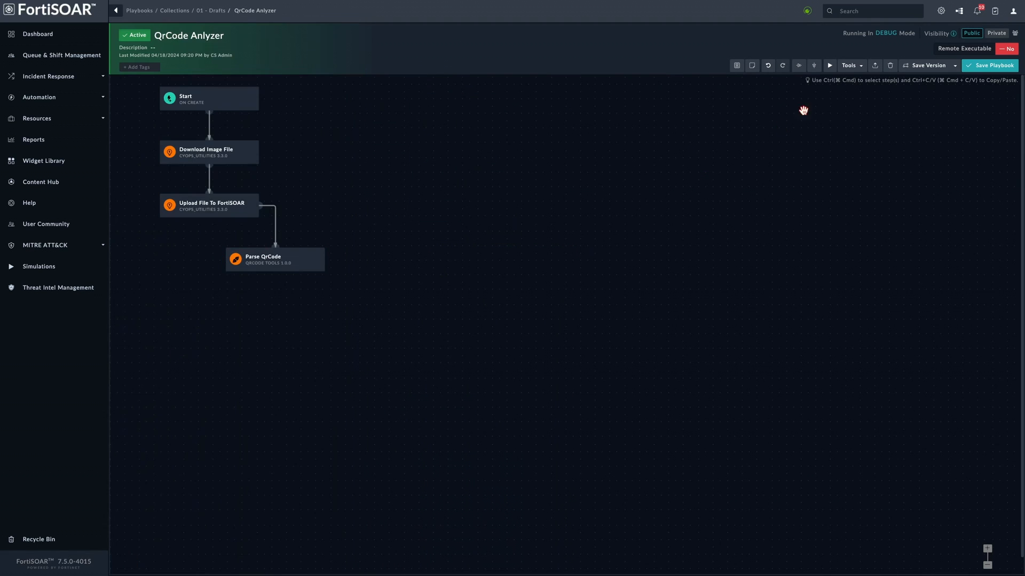
- Save the playbook and try a test run without selecting a sample record
left_click(830, 65)
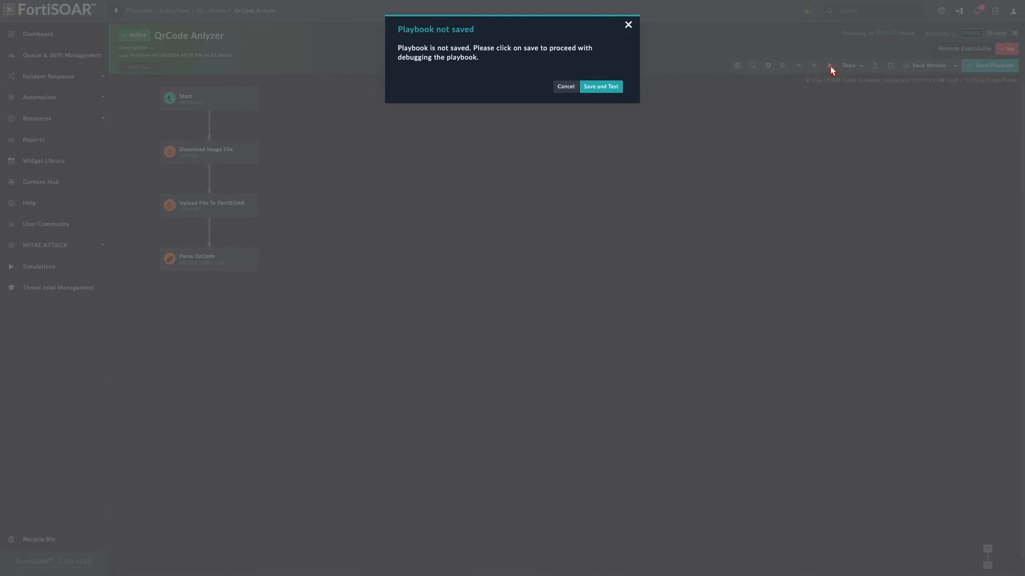
left_click(611, 87)
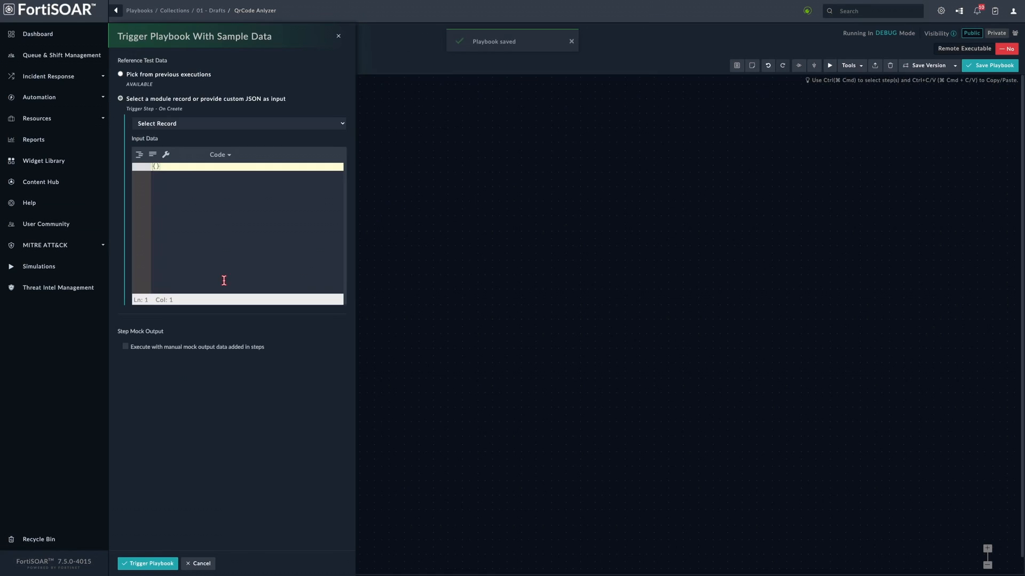
left_click(148, 565)
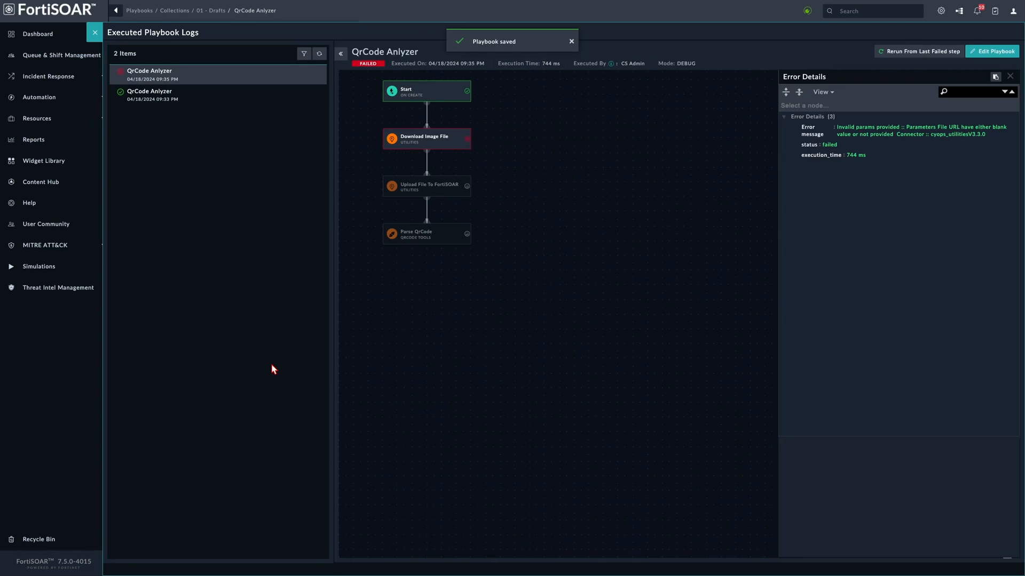
left_click(95, 33)
left_click(169, 126)
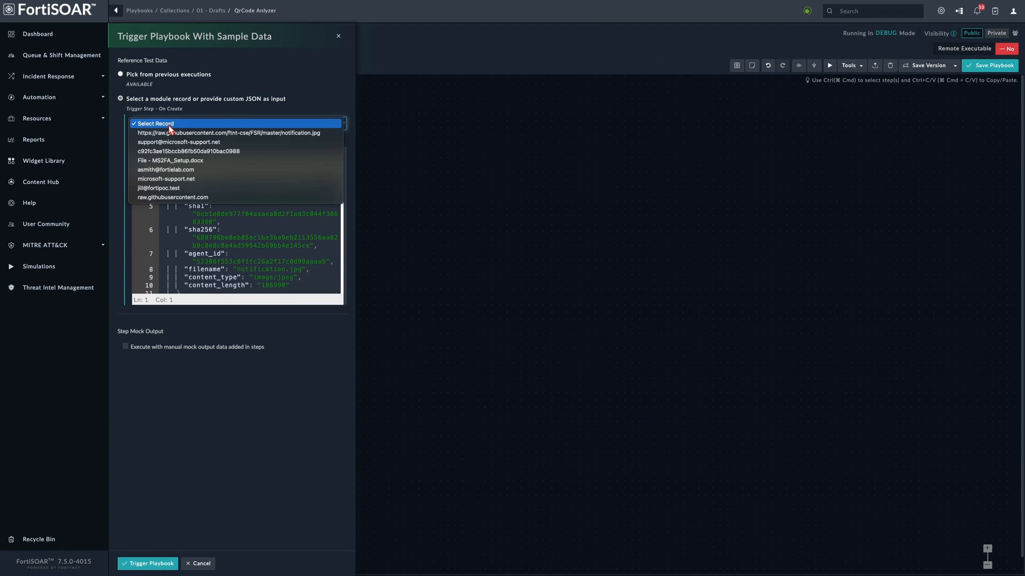
left_click(173, 135)
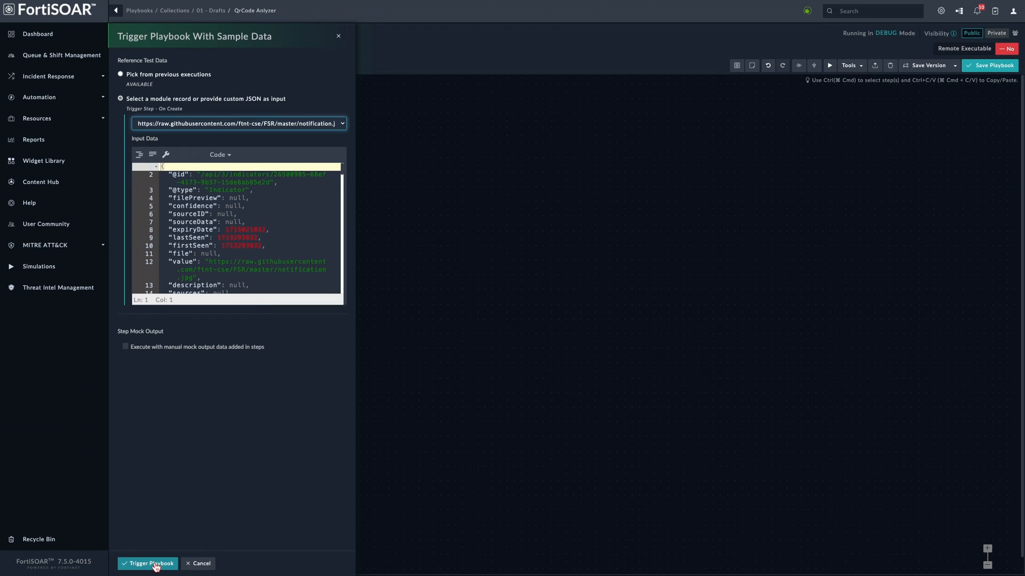
left_click(153, 564)
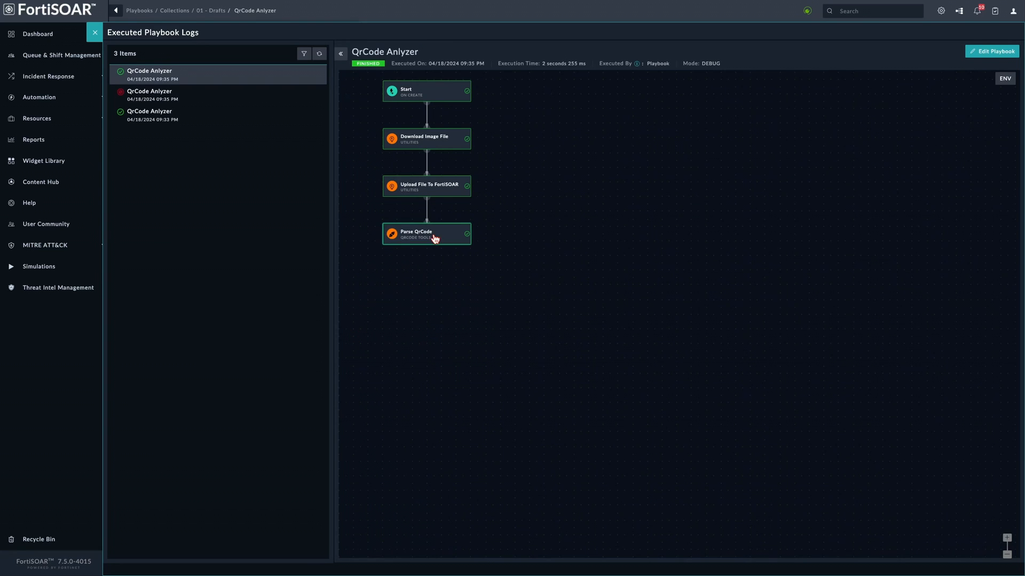
left_click(442, 245)
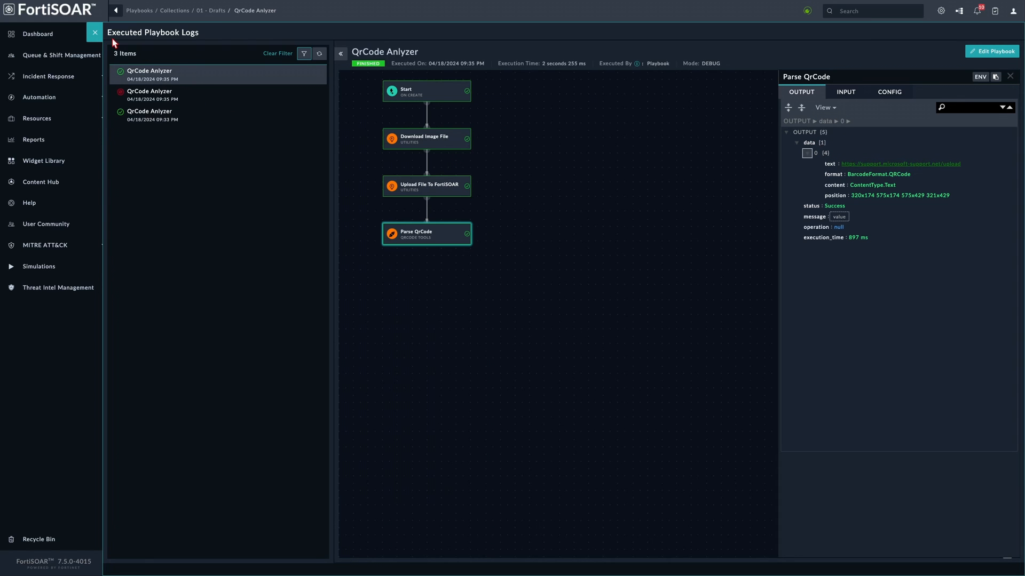
left_click(96, 35)
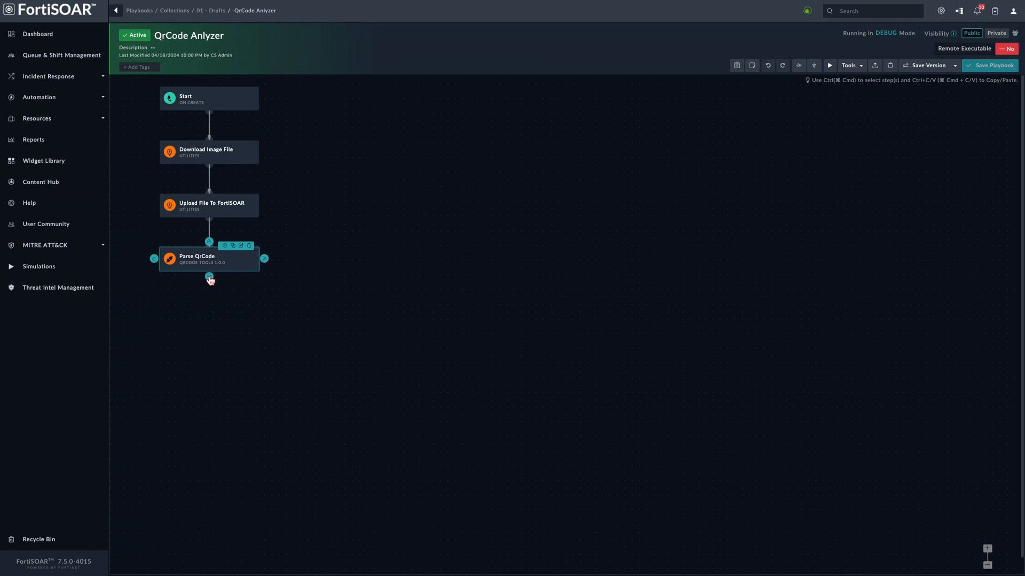
- Add a Set Variable step named Get Extracted Text after the Parse QrCode step
left_click_drag(209, 276, 220, 304)
left_click(147, 152)
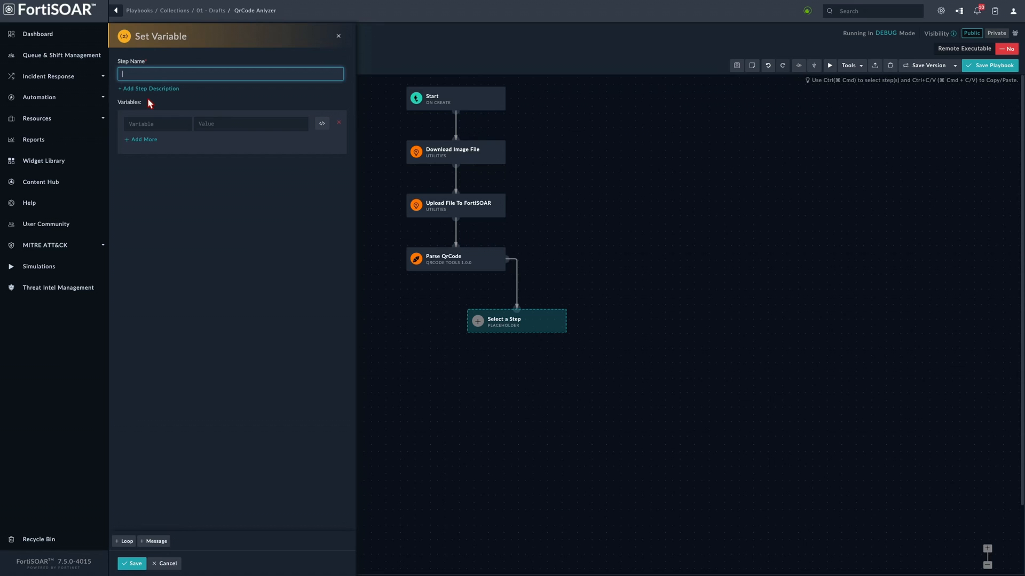
type("Get Extracted Text")
- Name the variable extracted_text in the Get Extracted Text step and open its value for editing
left_click(147, 122)
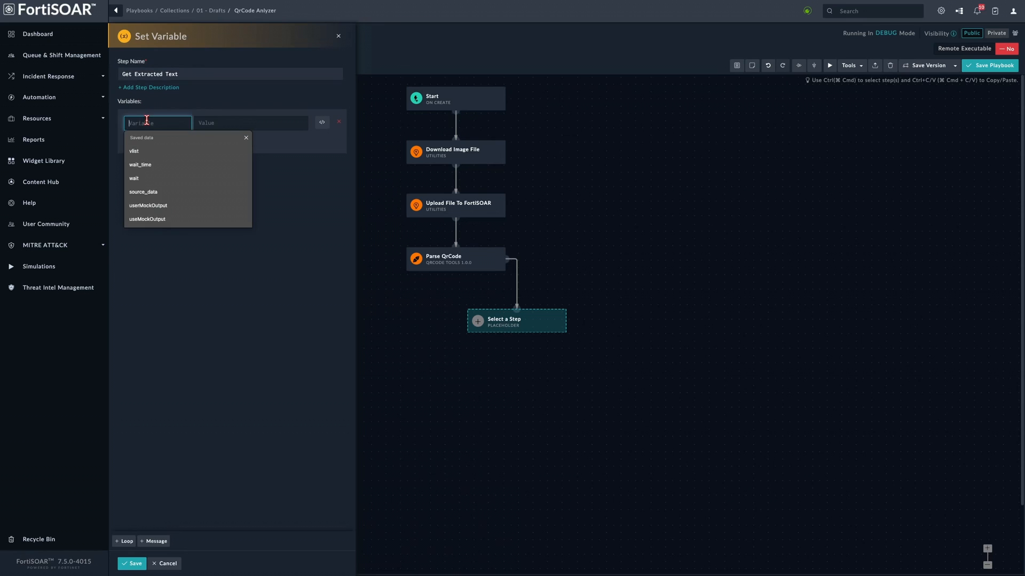
type("text")
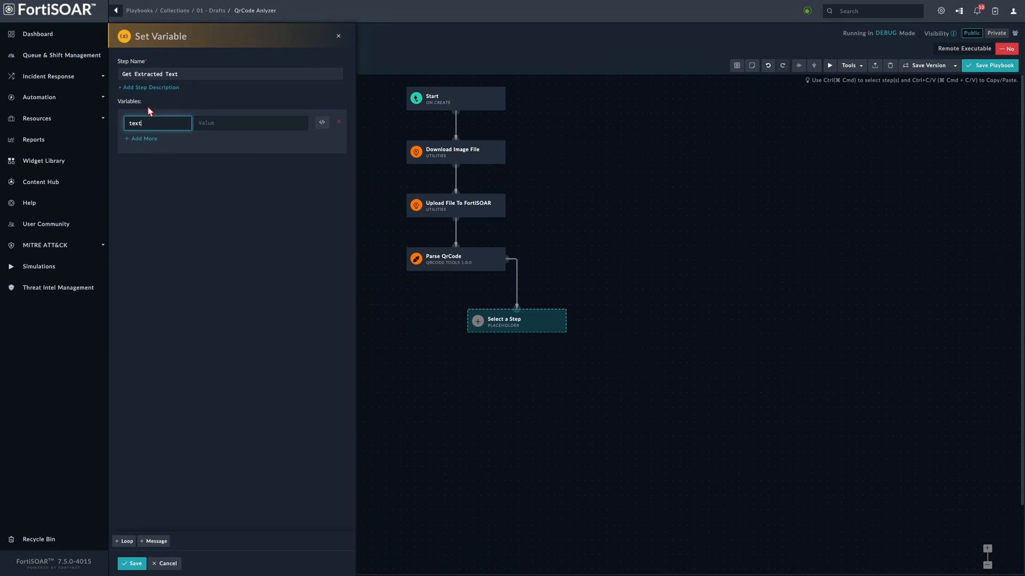
key("ctrl+a")
key("Left")
type("extracted_")
left_click(229, 126)
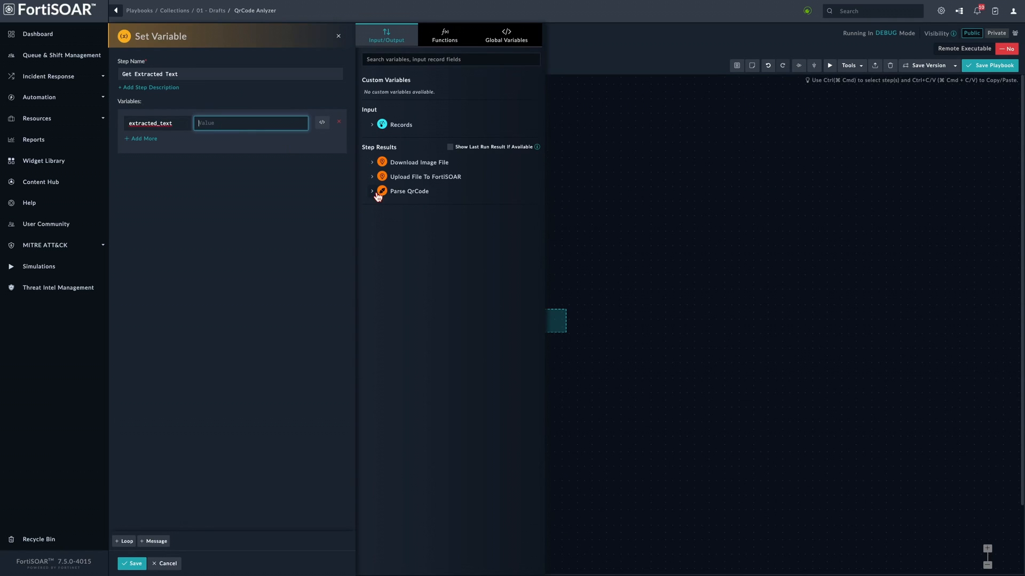
left_click(372, 192)
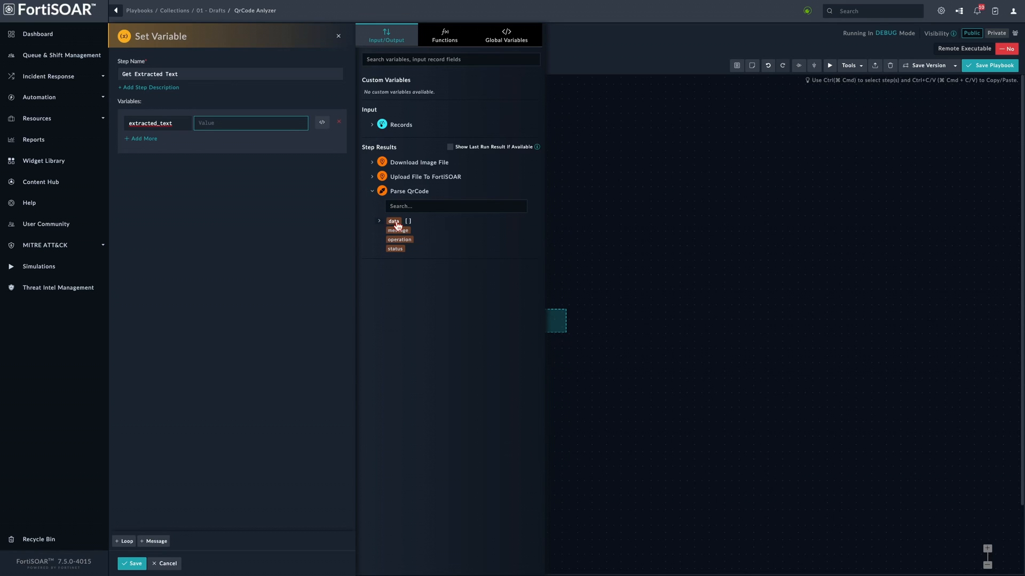
left_click(395, 222)
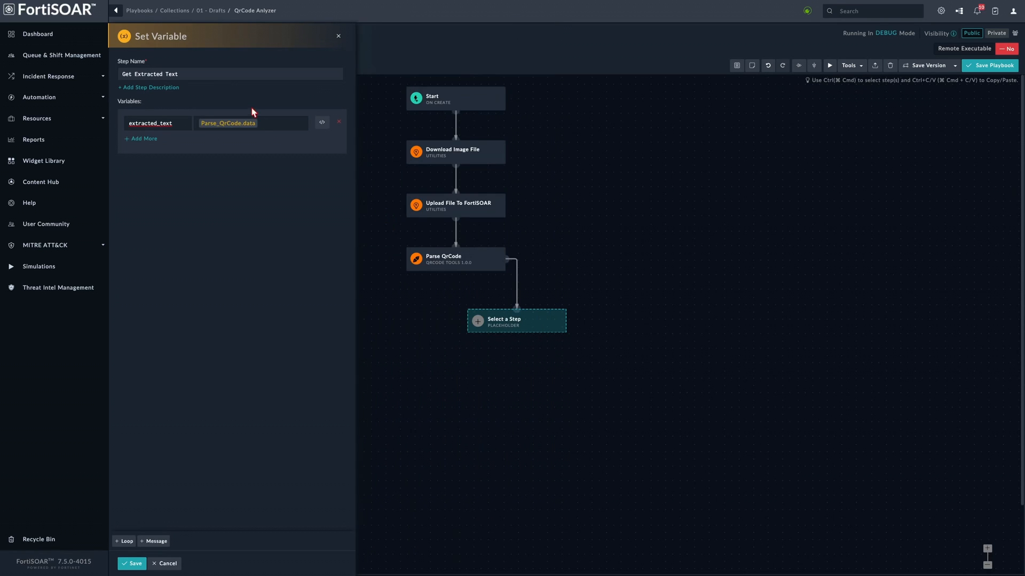
left_click(270, 126)
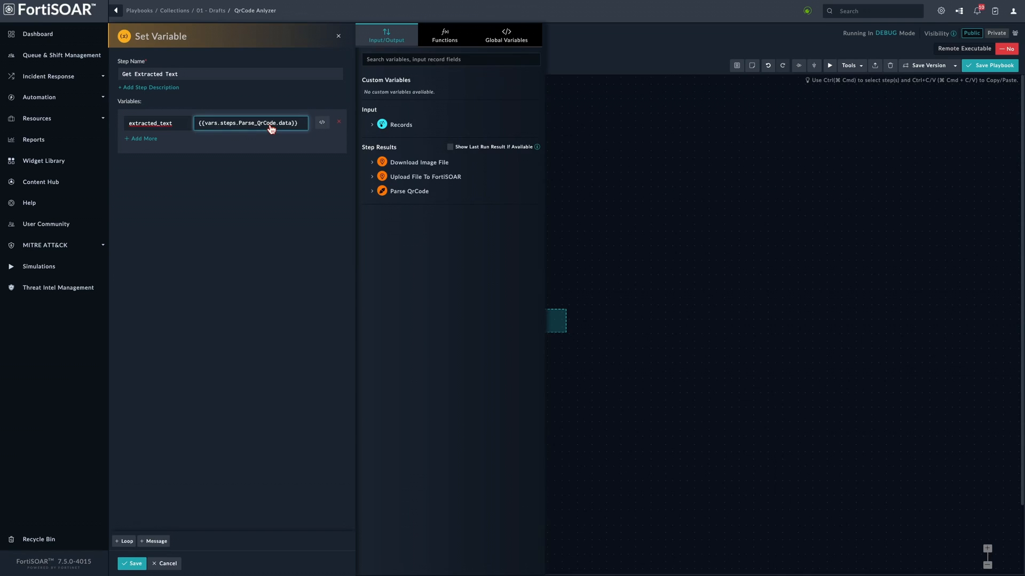
left_click_drag(297, 126, 199, 126)
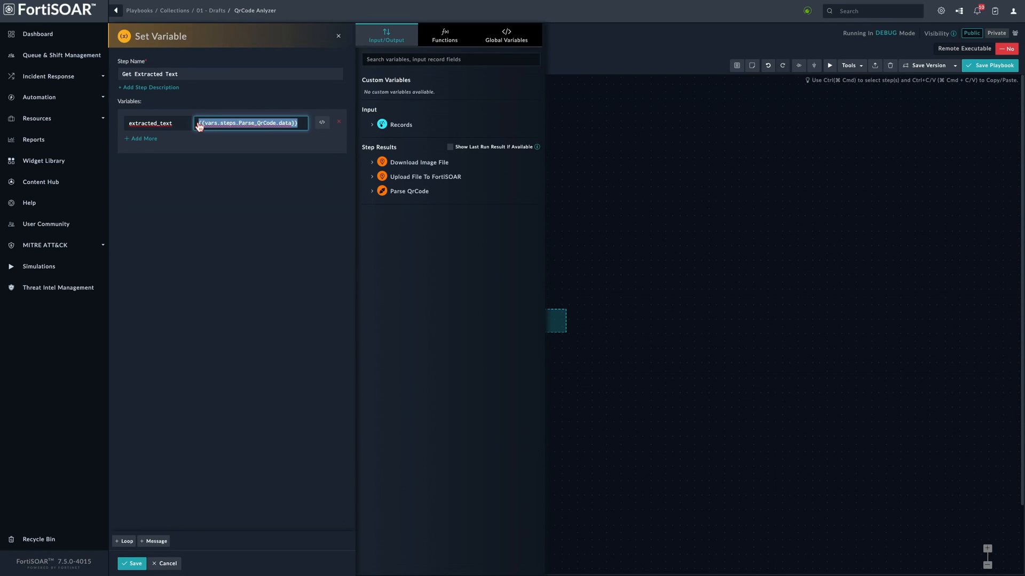
key("BackSpace")
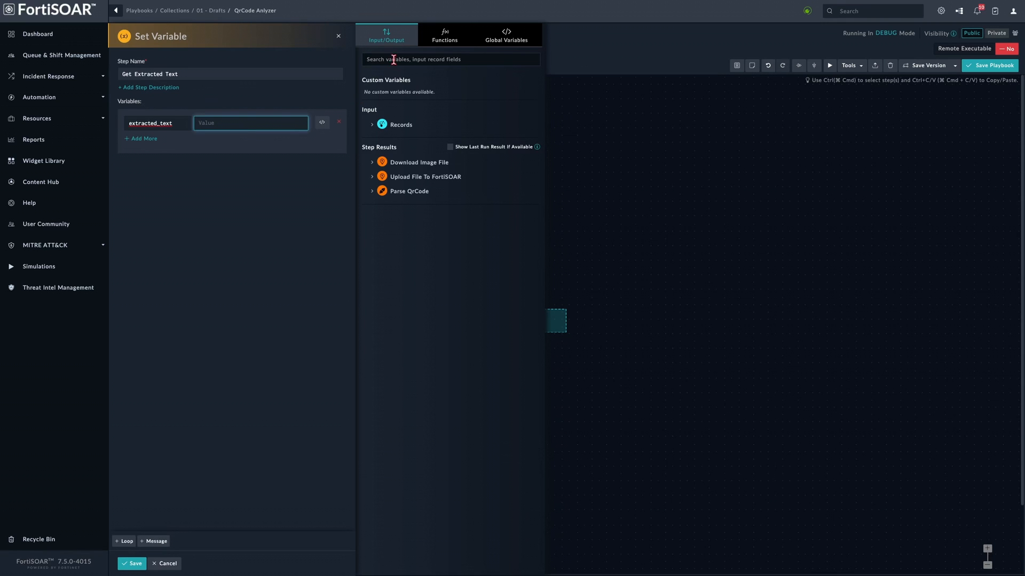
- Choose the function that runs a YAQL query against a list or dictionary, with Parse QrCode's data as the input object
left_click(442, 43)
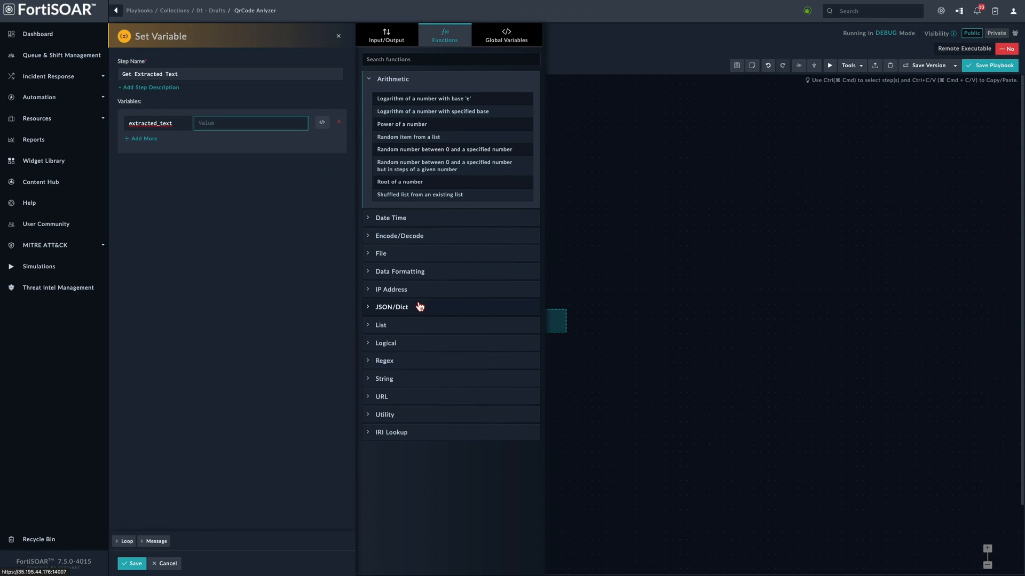
left_click(412, 58)
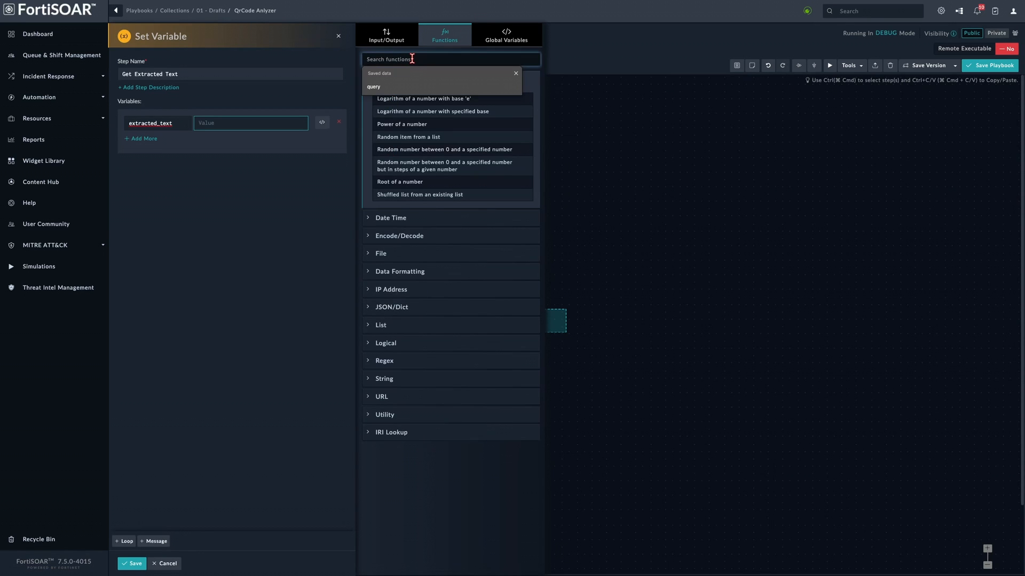
type("yaql")
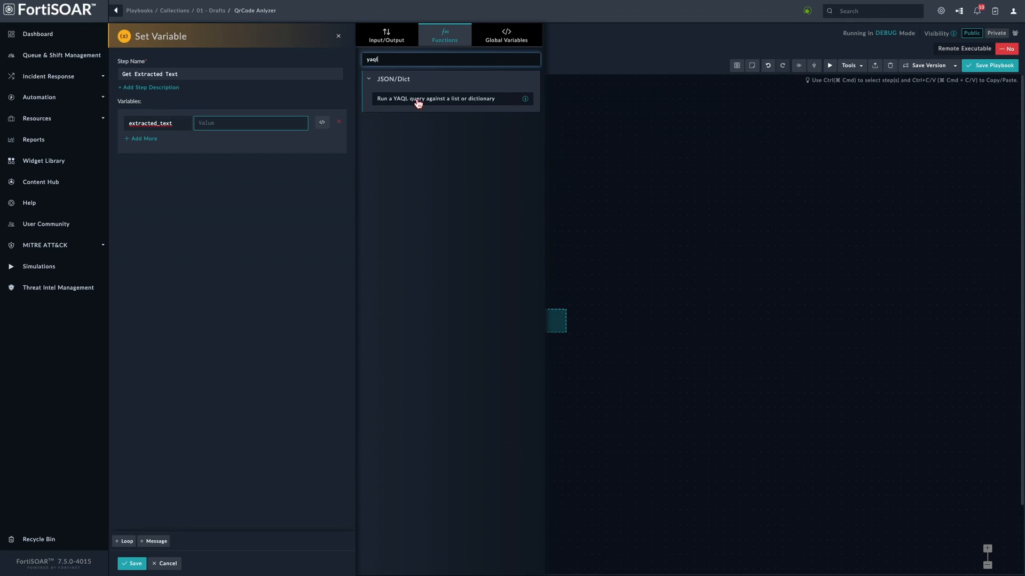
left_click(418, 103)
left_click(411, 133)
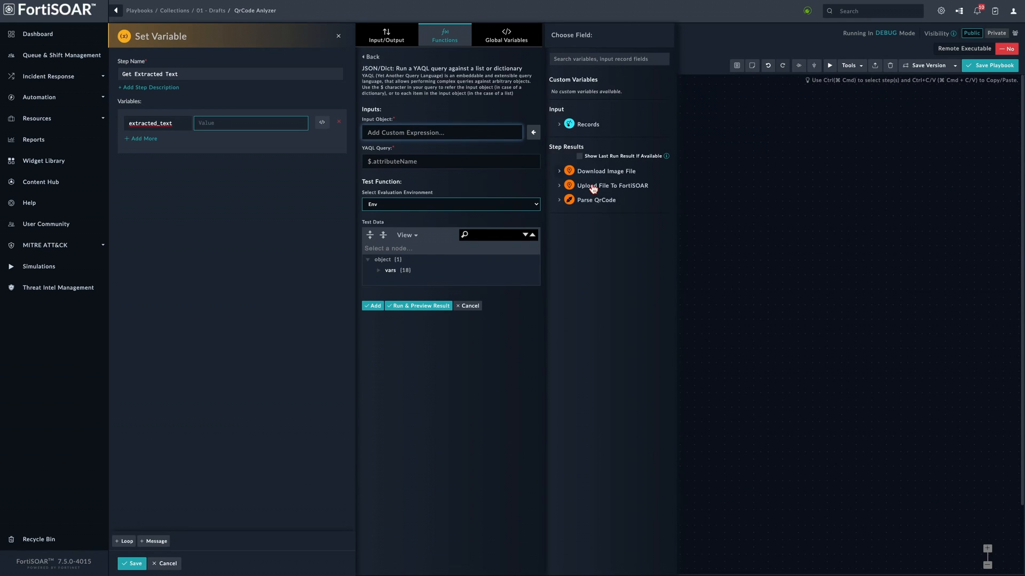
left_click(559, 200)
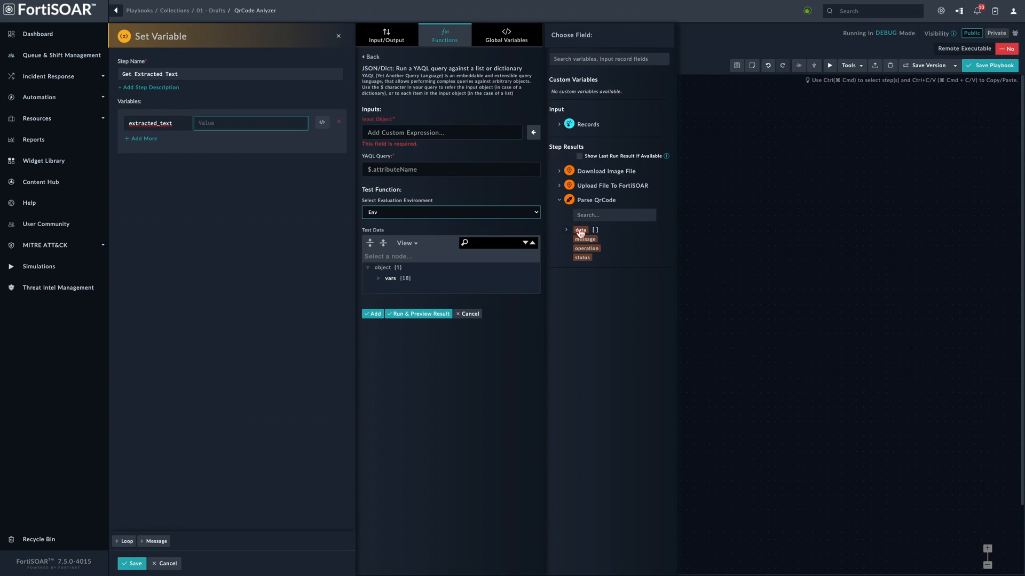
left_click(580, 231)
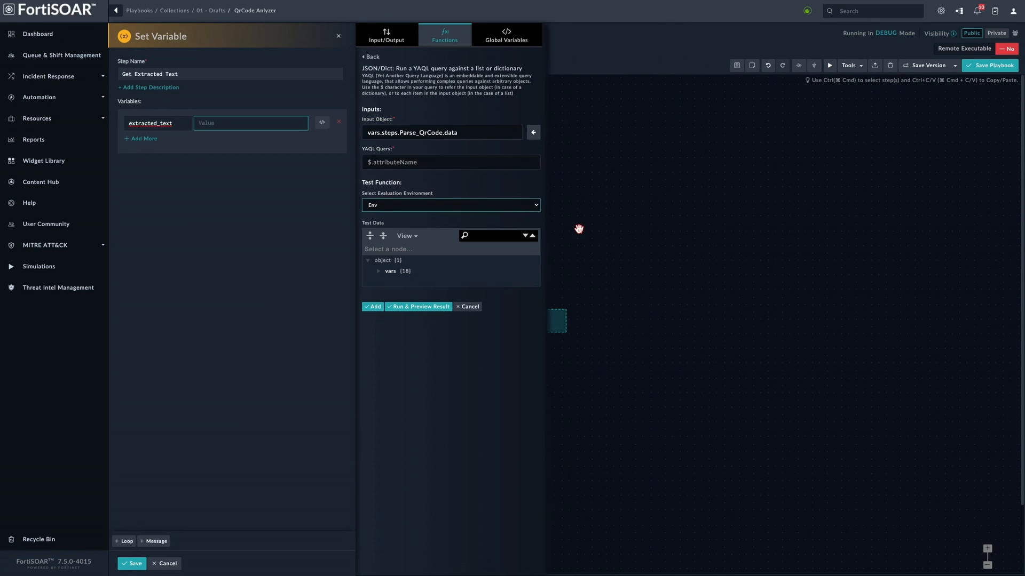
- Set the YAQL query to $.text.join(',') based on Parse QrCode's last run result, add the expression and save the step
left_click(390, 162)
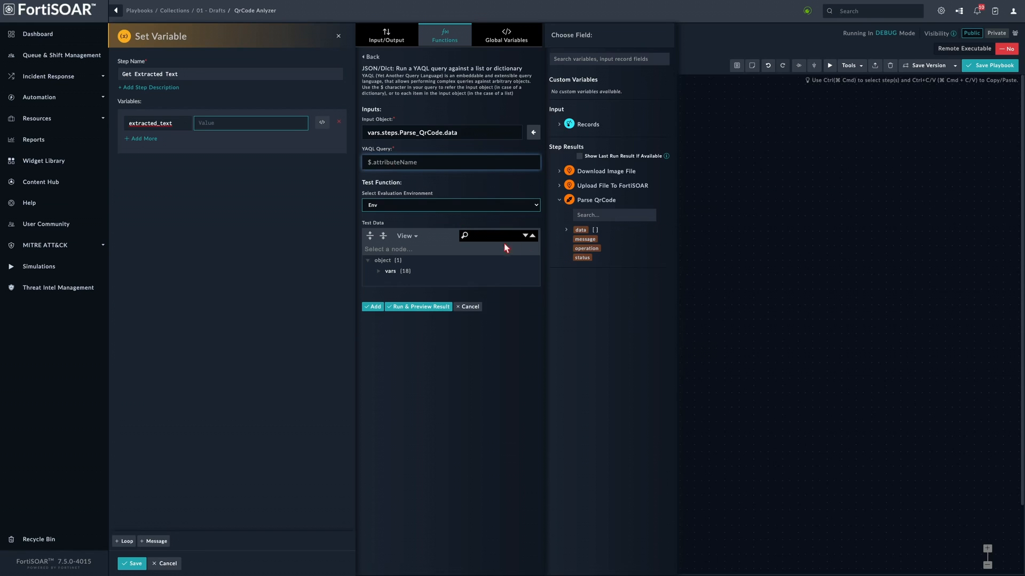
left_click(579, 156)
left_click(568, 201)
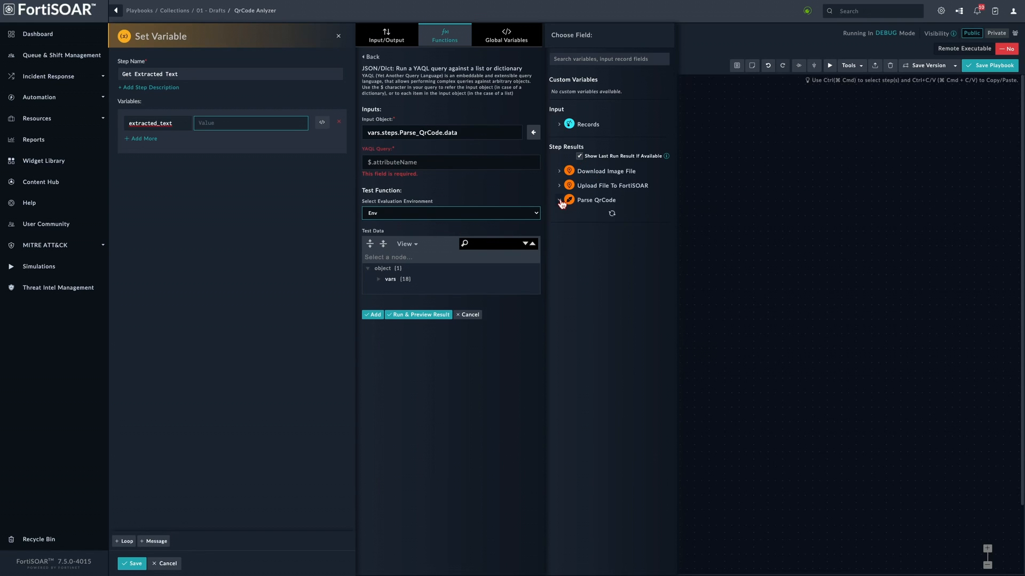
left_click(568, 213)
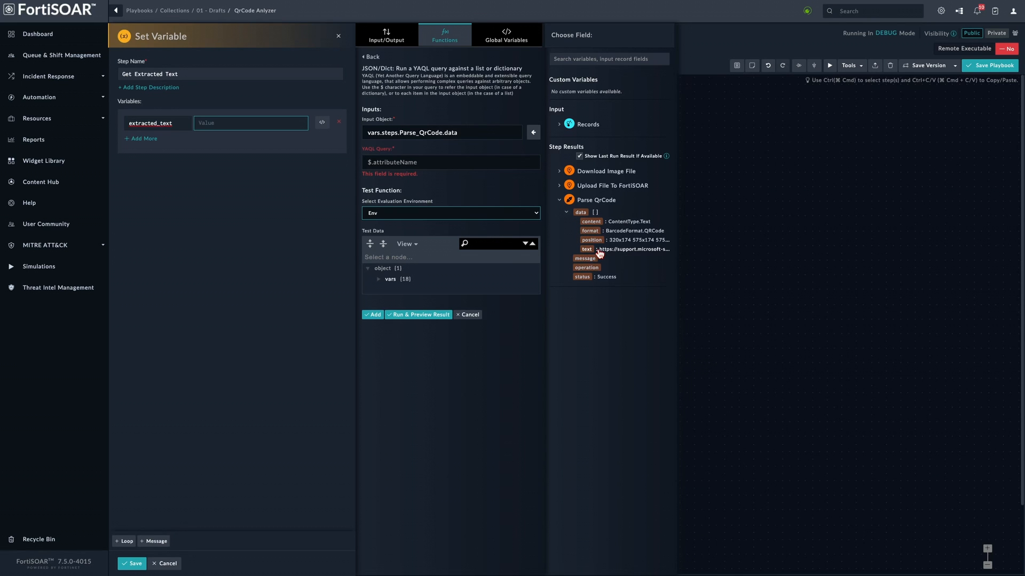
left_click(400, 166)
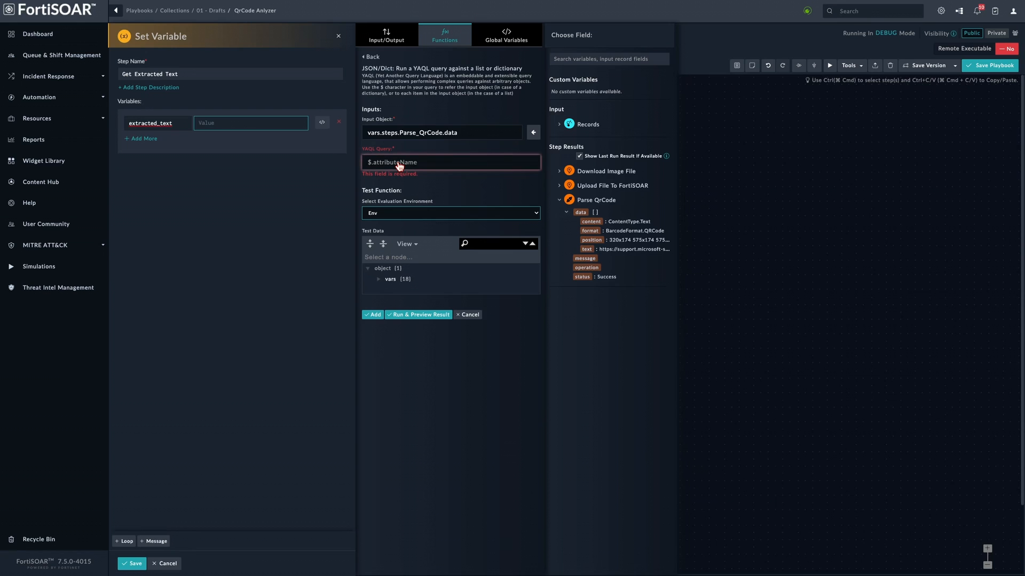
type("$.te")
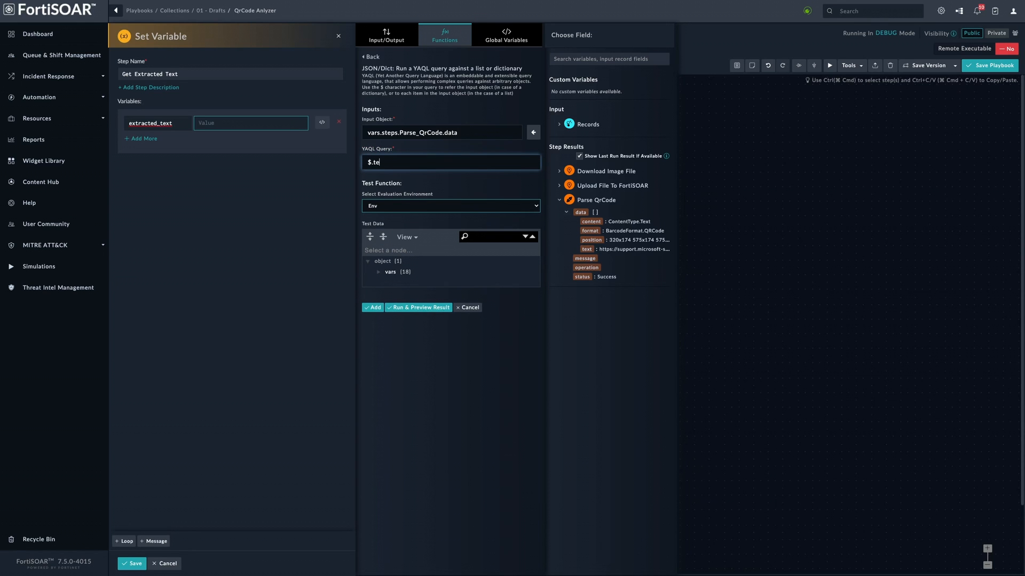
type("xt.join(',")
left_click(372, 311)
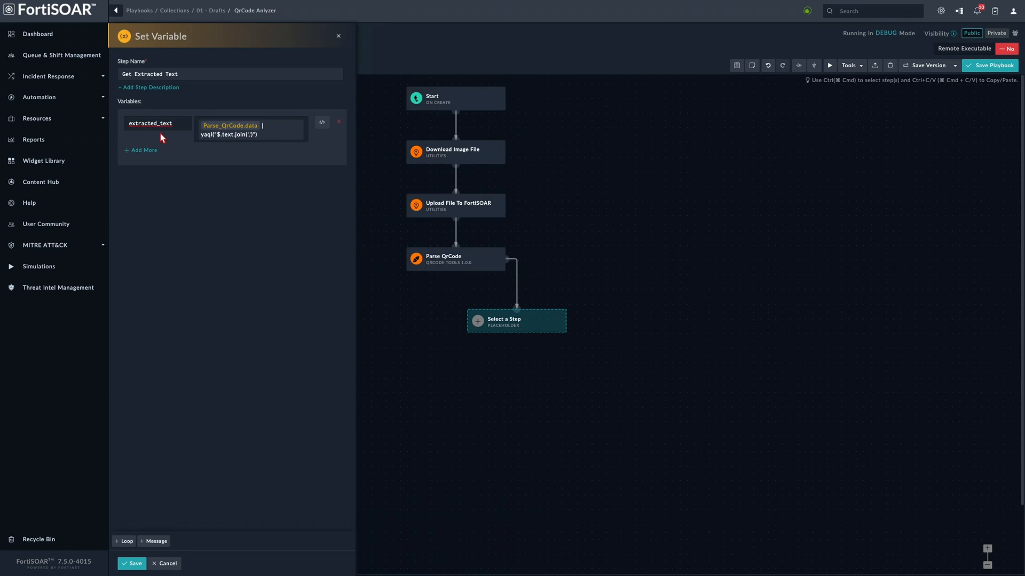
left_click(132, 564)
- Save the playbook, trigger a test run with data from a previous execution and review the Get Extracted Text step's output
left_click(814, 66)
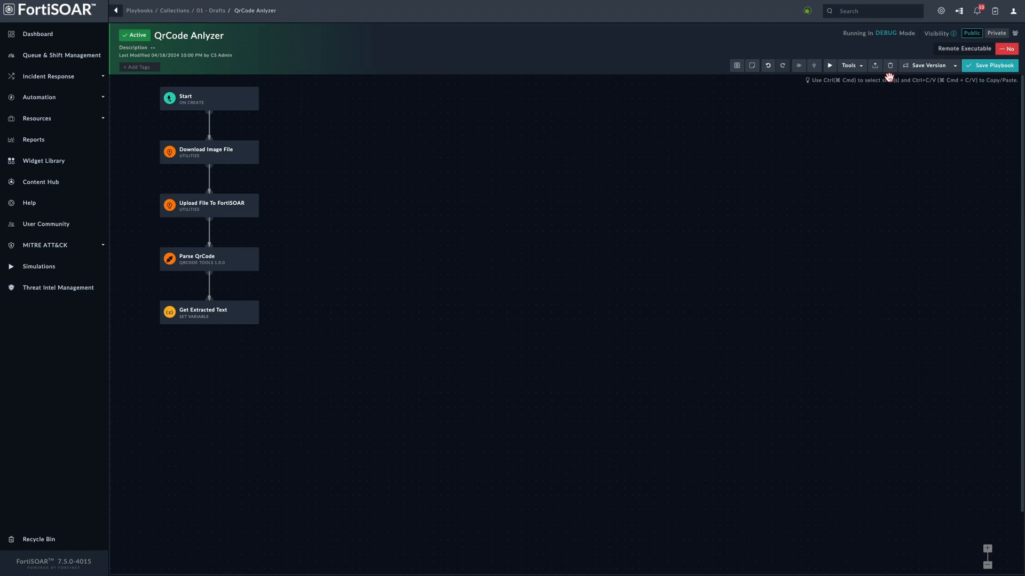
left_click(829, 65)
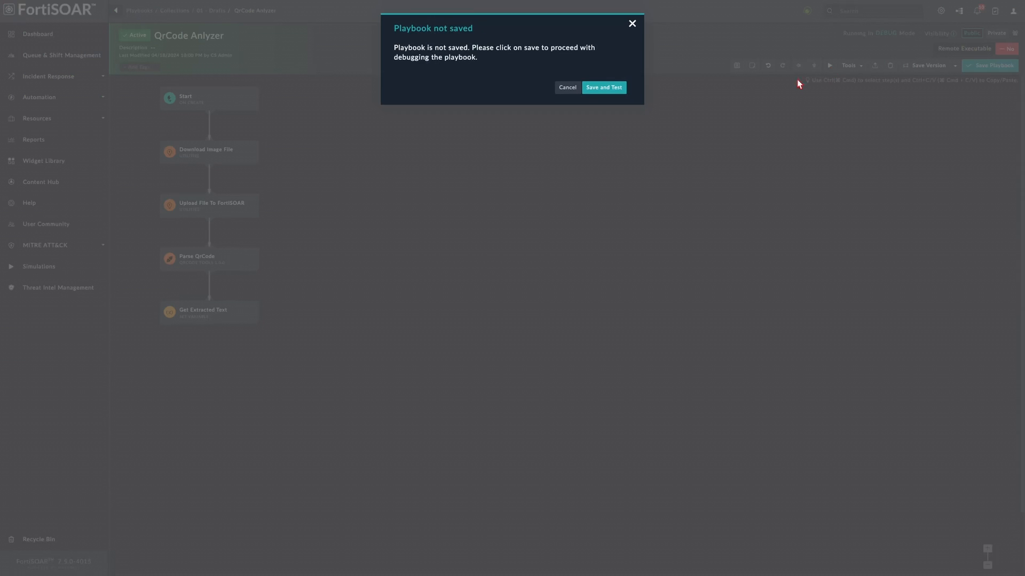
left_click(599, 89)
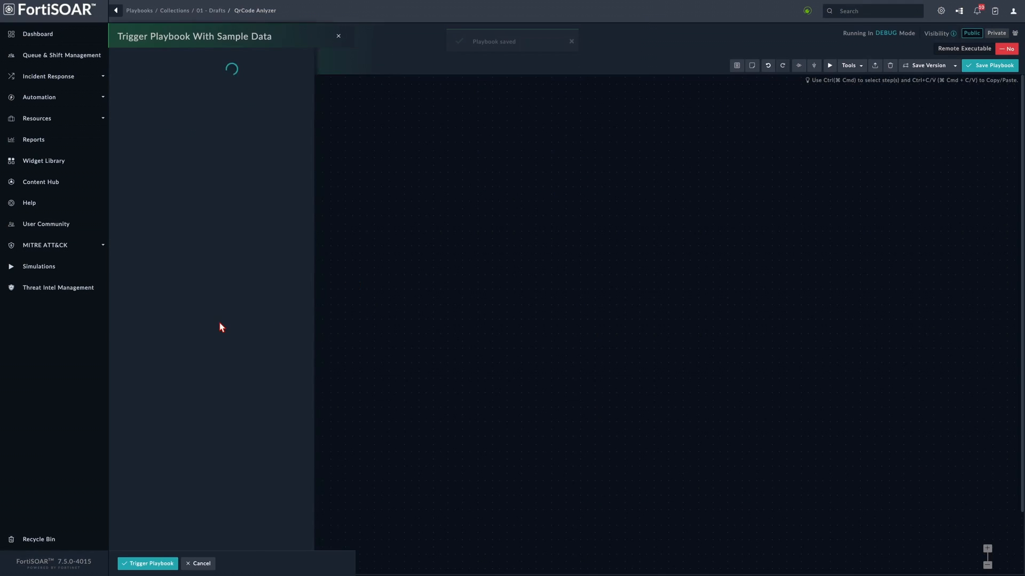
left_click(153, 564)
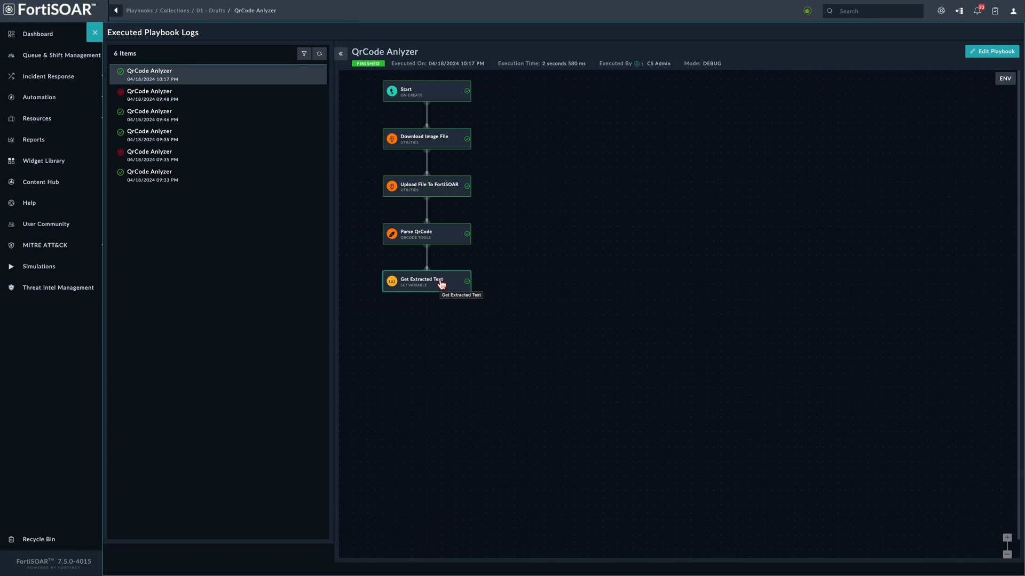
left_click(441, 284)
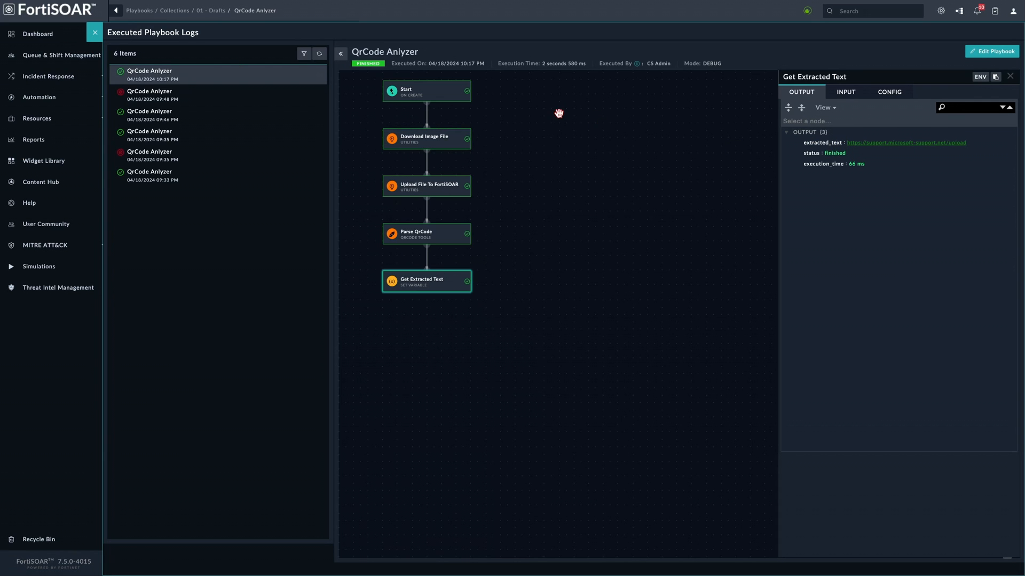
left_click(94, 33)
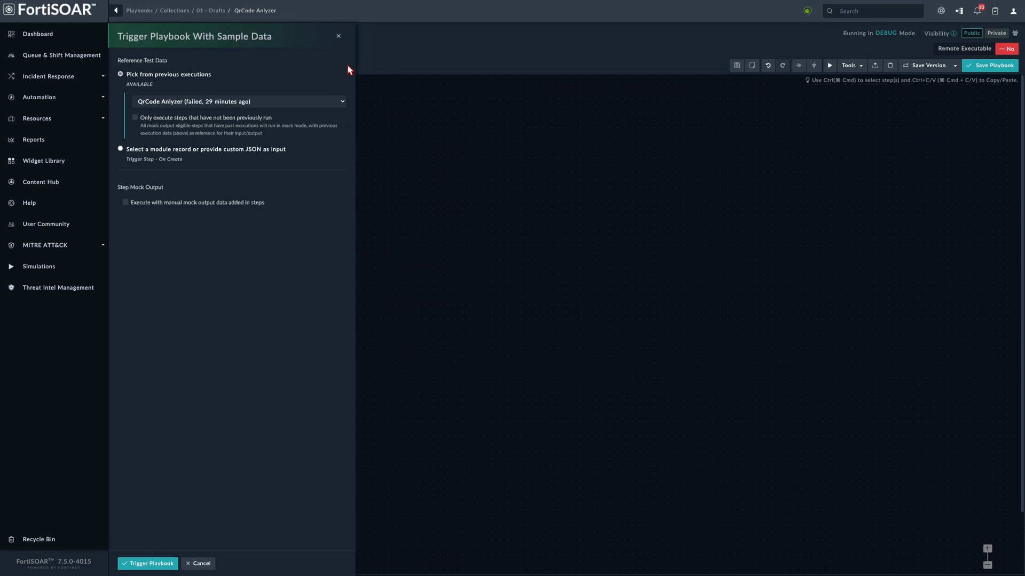
left_click(339, 39)
- Load the environment JSON of the latest QrCode Anlyzer execution in the Jinja Editor and render {{vars.extracted_text}}
left_click(849, 65)
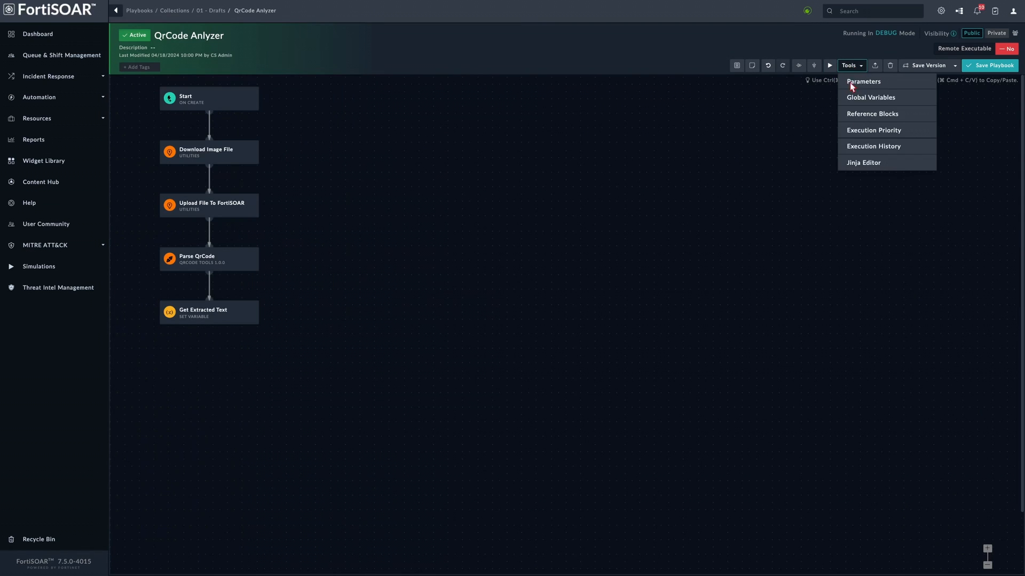
left_click(863, 164)
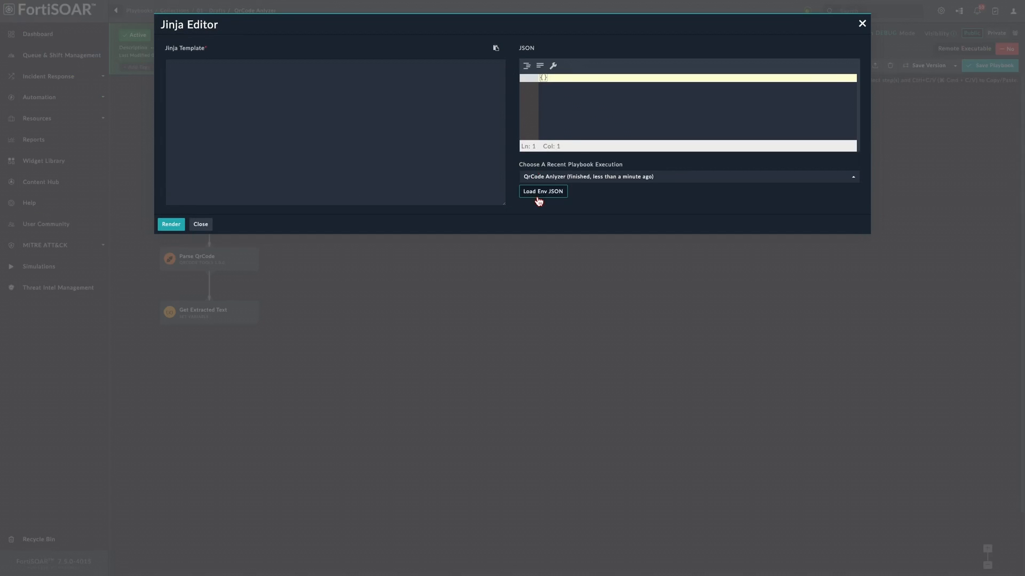
left_click(535, 197)
left_click(352, 140)
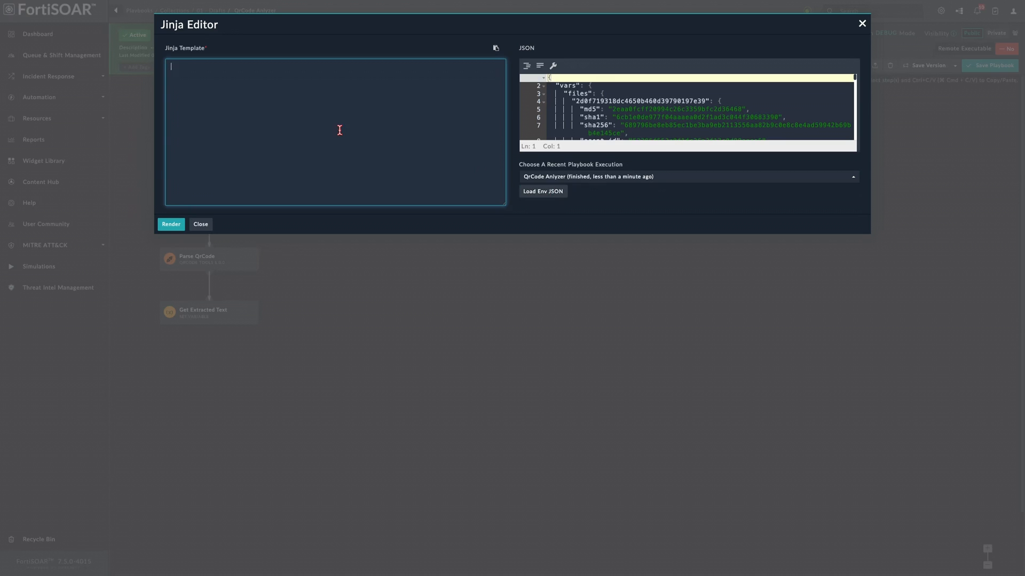
type("{{vars.extracted_text}}")
left_click(169, 225)
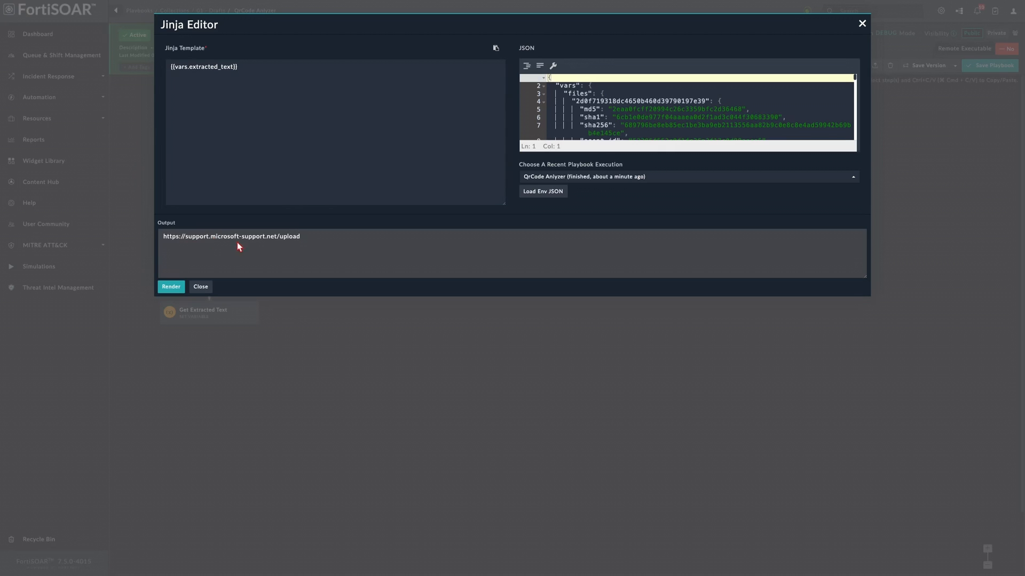
- Check the variable's data type by rendering {{vars.extracted_text|type_debug}}, and close the Jinja Editor
left_click(234, 66)
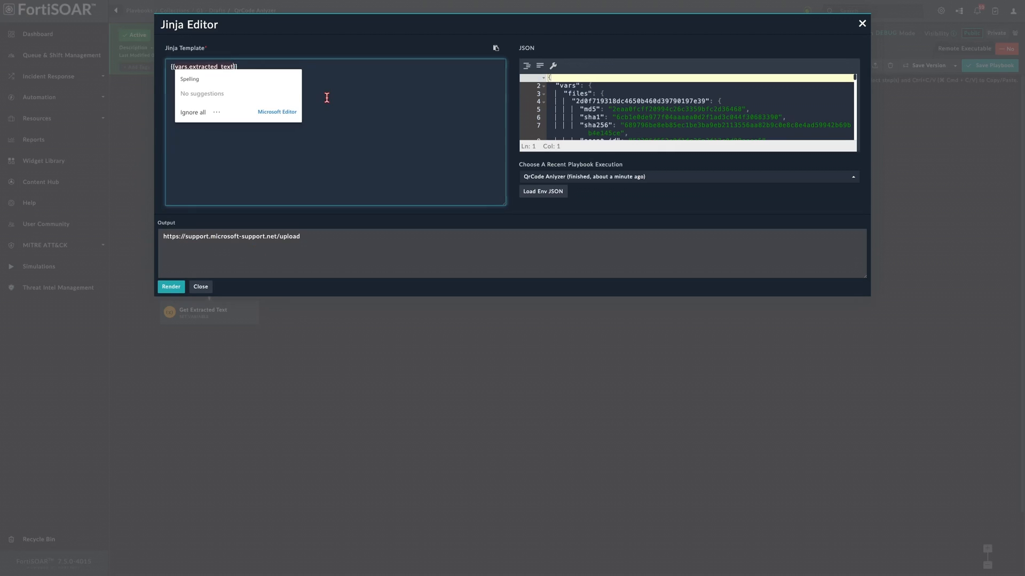
type("|type_debug")
left_click(394, 110)
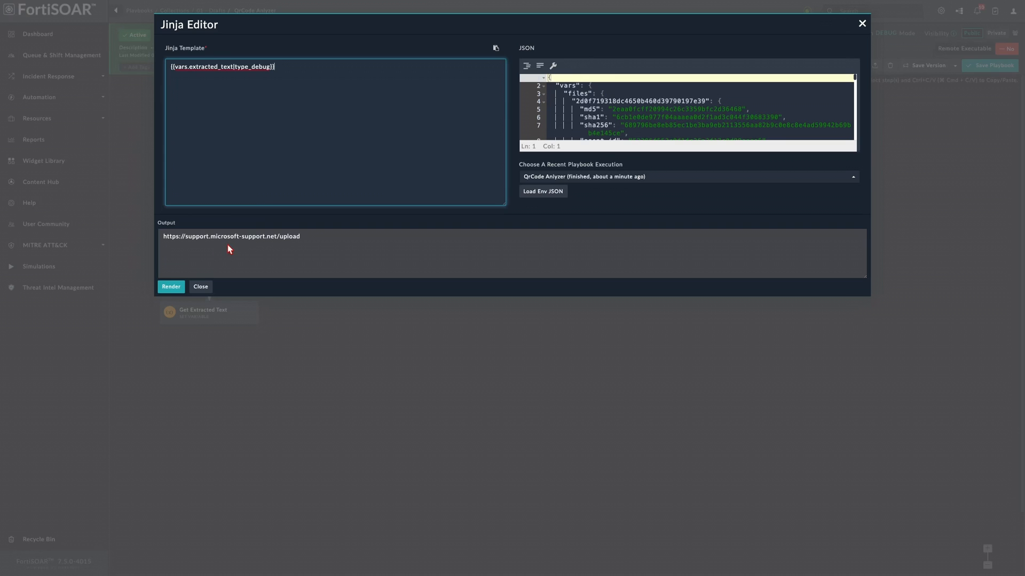
left_click(171, 287)
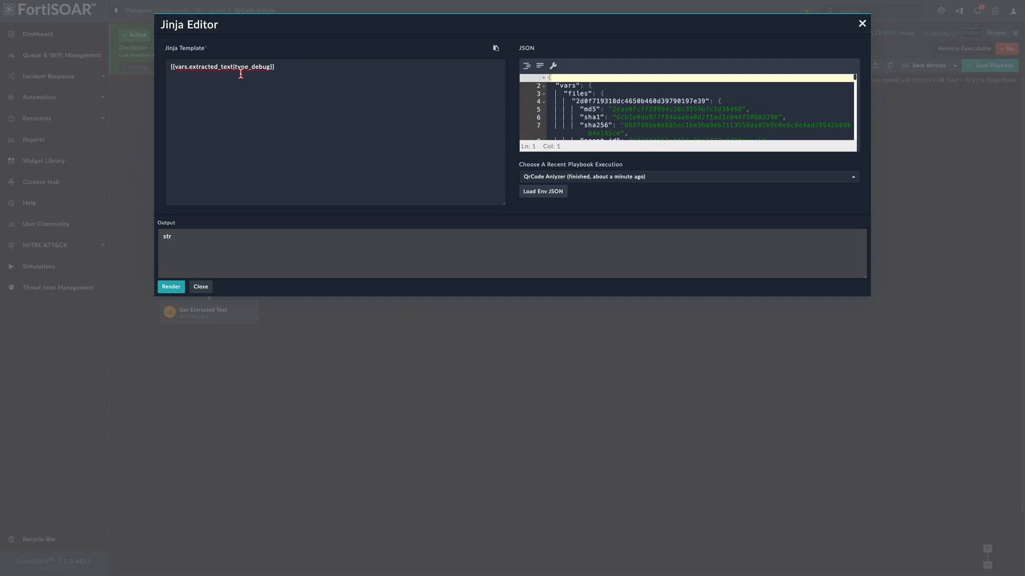
left_click(201, 288)
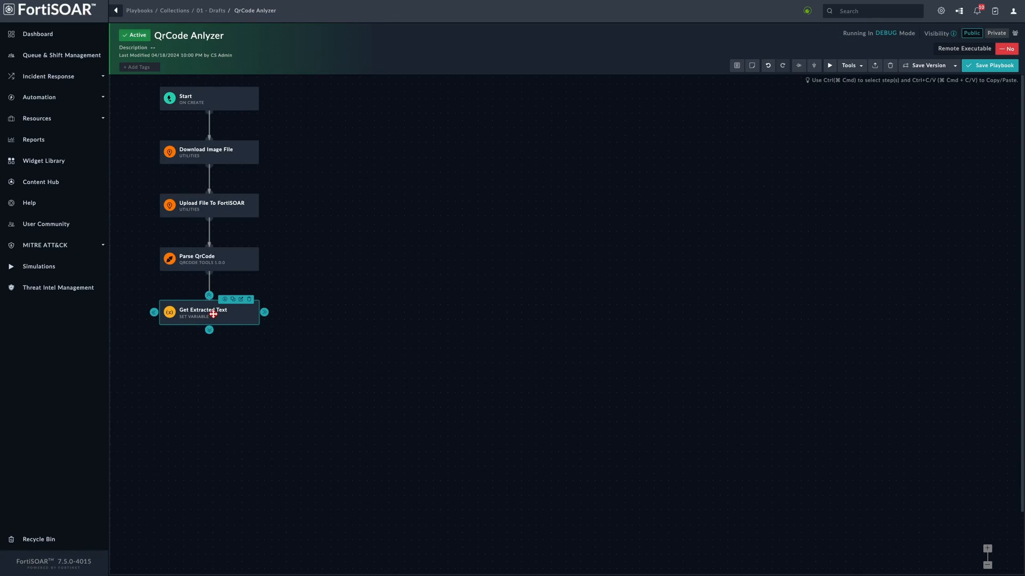
- Add a Set Variable step named Extract Artifacts after Get Extracted Text, with a variable named artifacts
left_click_drag(210, 332, 210, 361)
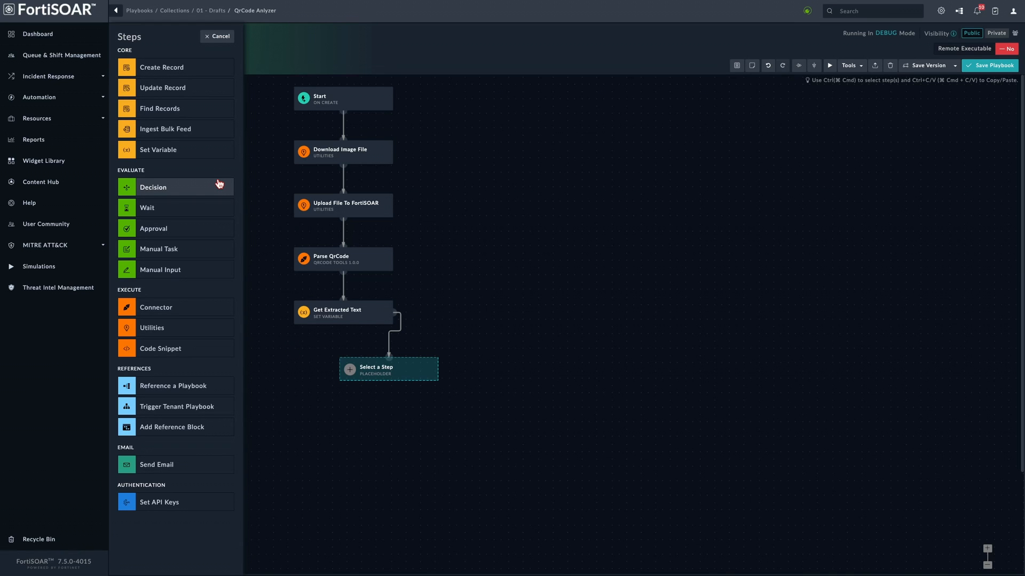
left_click(163, 151)
type("Extract")
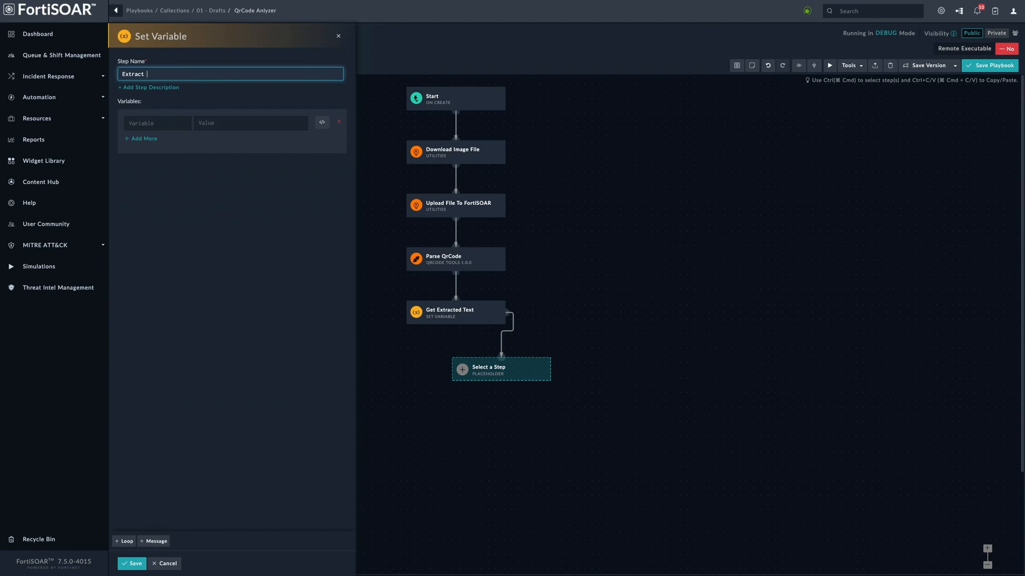
type(" Aritf")
key("BackSpace")
key("BackSpace")
key("BackSpace")
type("tifacts")
left_click(164, 122)
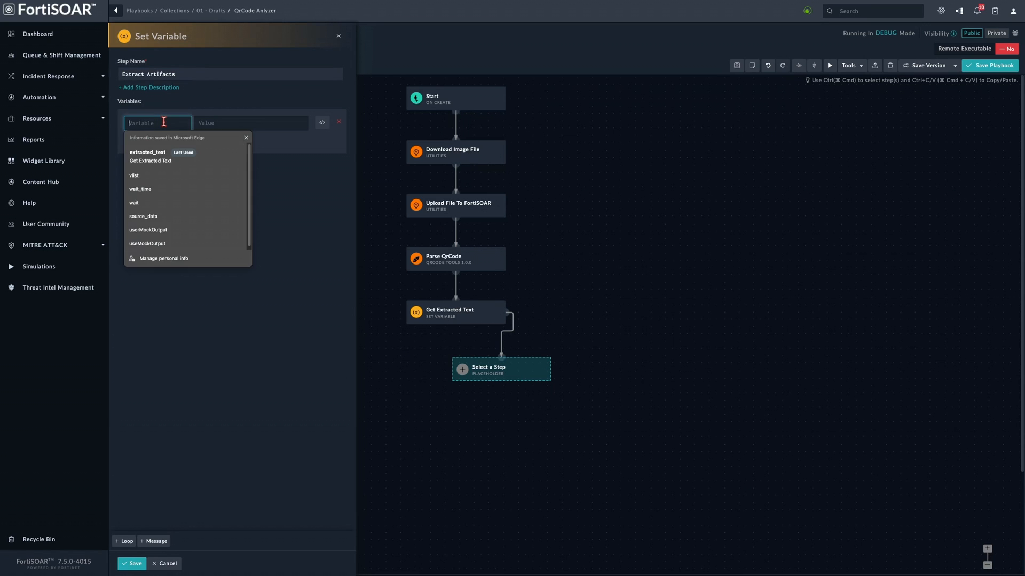
type("artifacts")
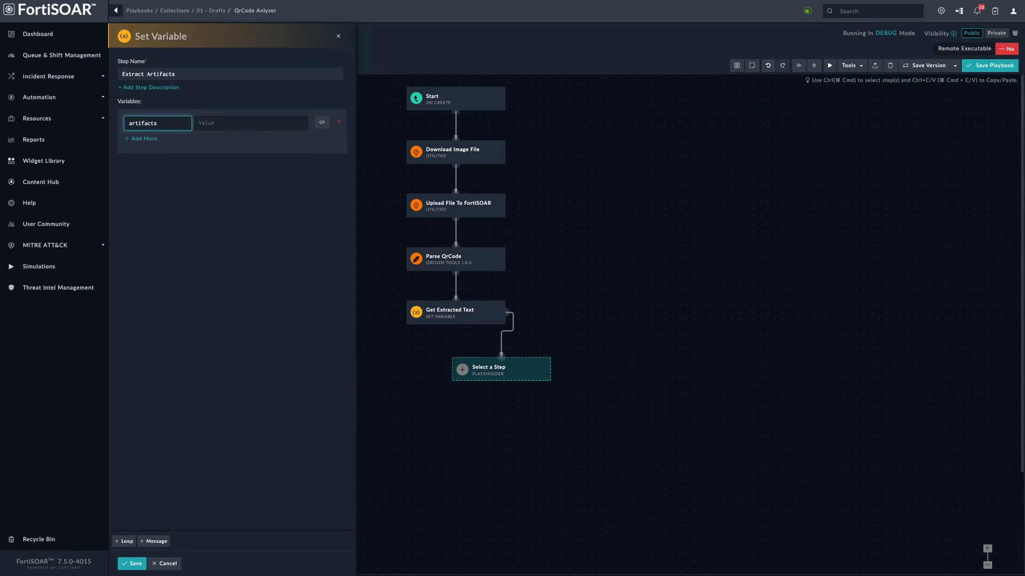
left_click(224, 125)
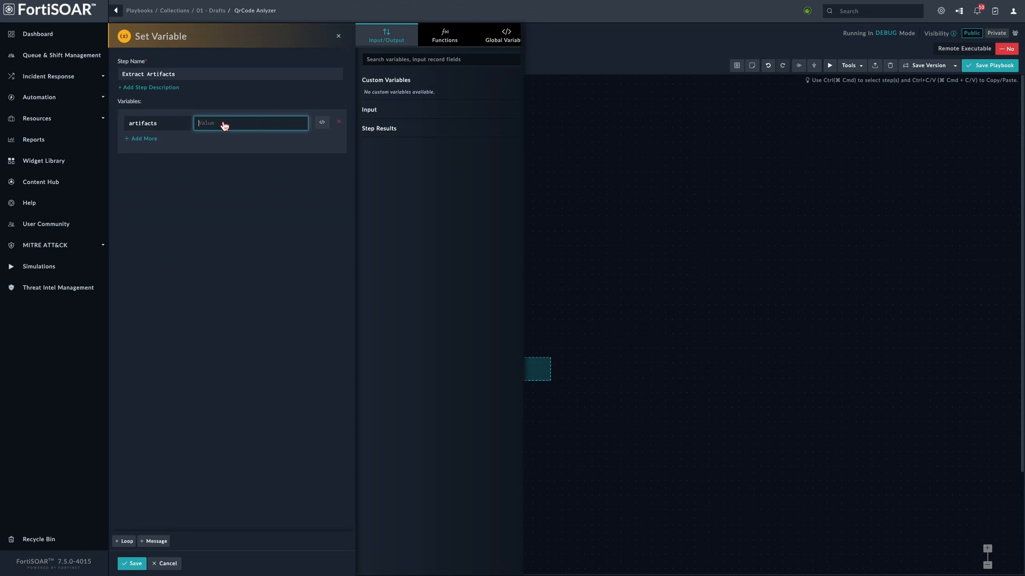
left_click(390, 95)
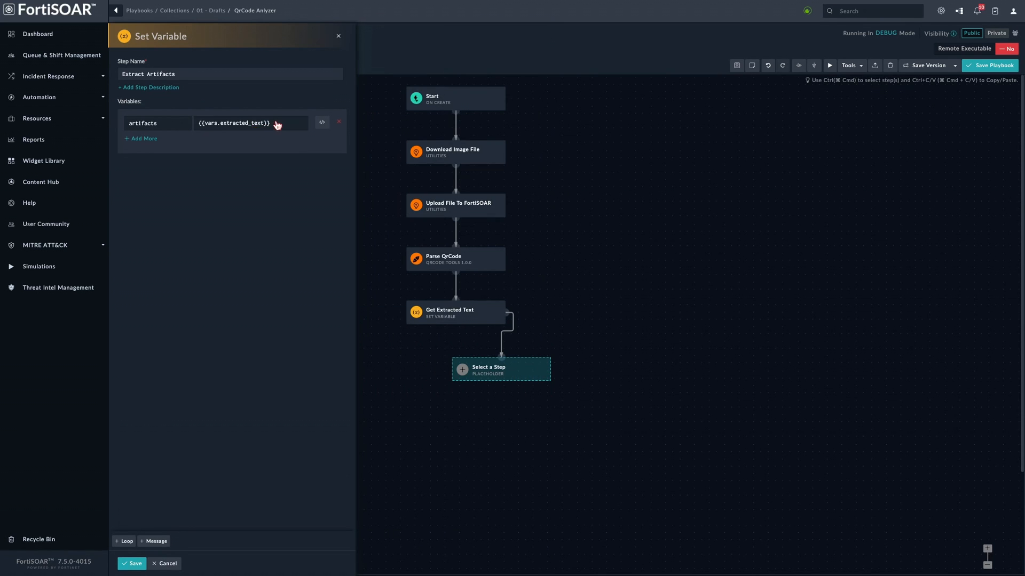
left_click(274, 124)
key("BackSpace")
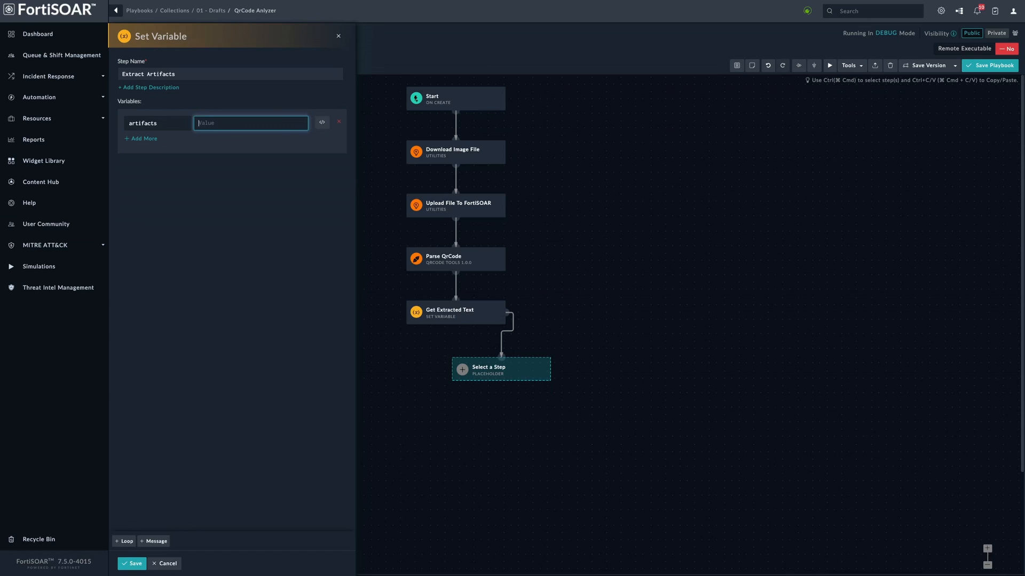
- For the artifacts value, choose the function Extract artifacts from a string and use vars.extracted_text as its input string
left_click(209, 126)
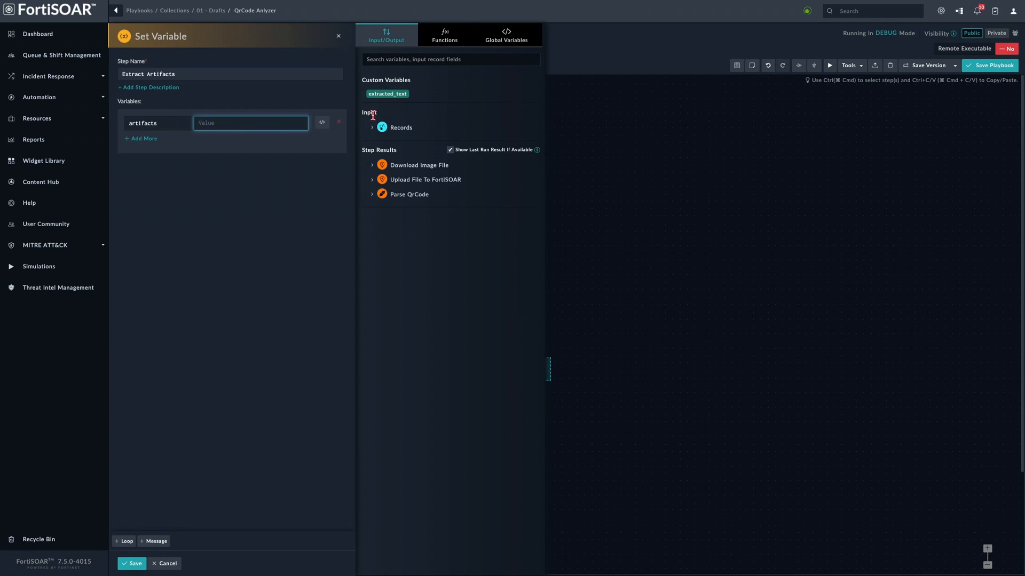
left_click(438, 46)
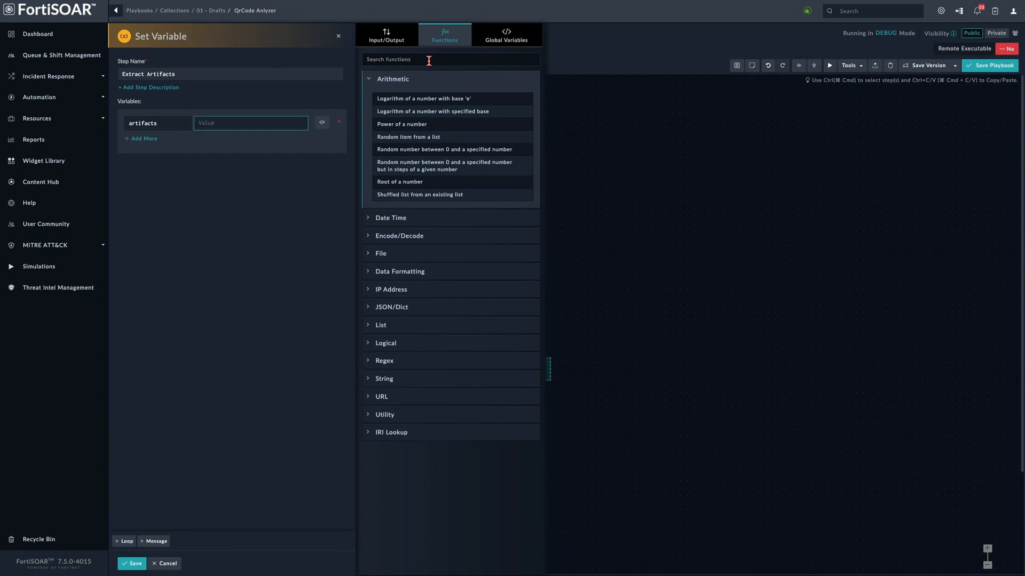
left_click(429, 60)
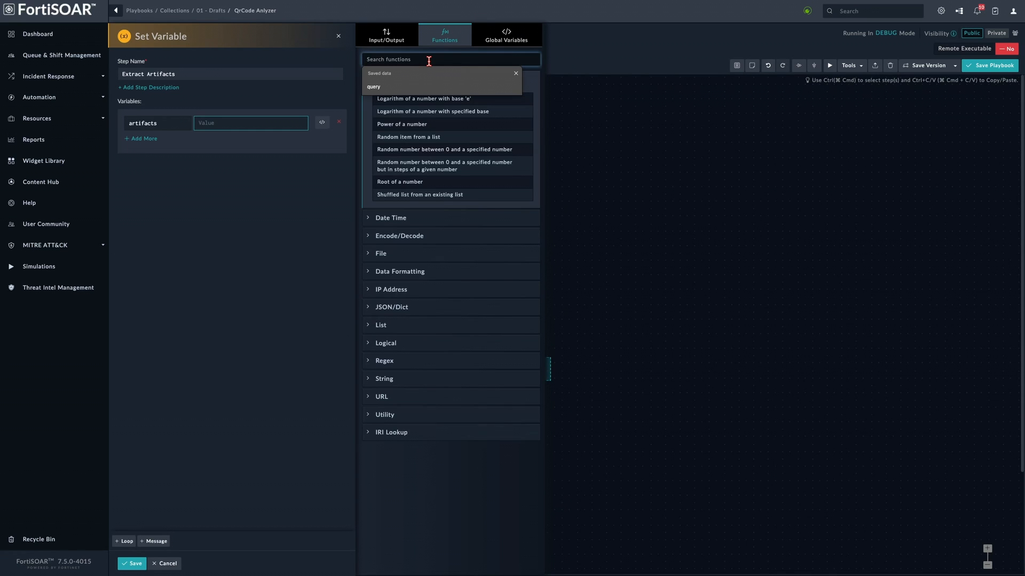
type("art")
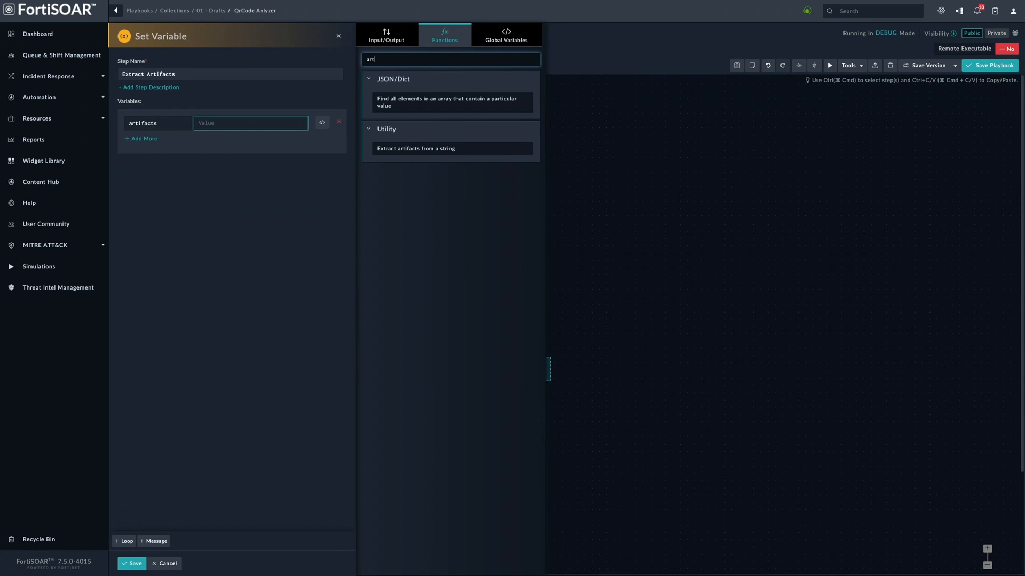
left_click(412, 151)
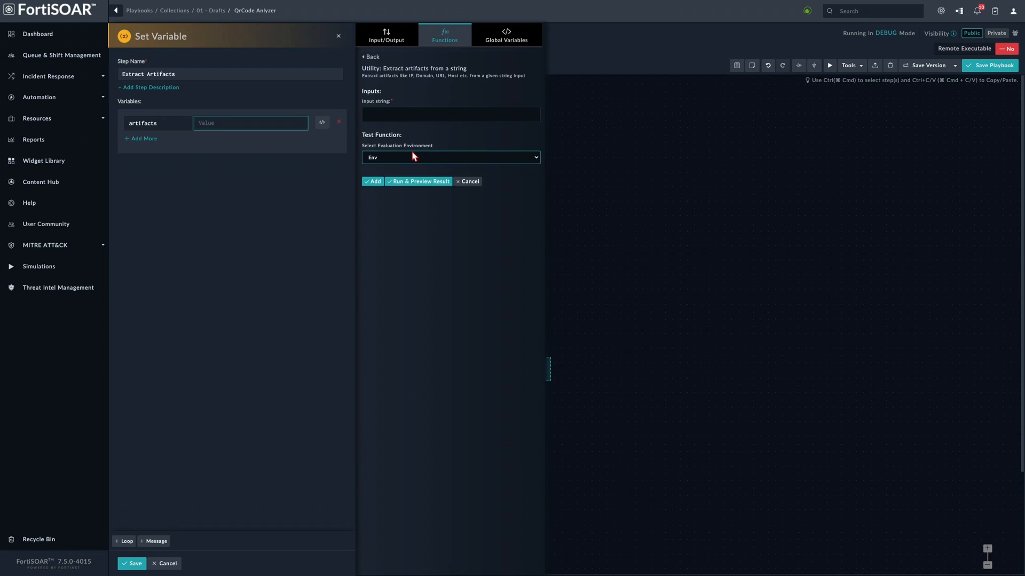
left_click(400, 117)
left_click(570, 94)
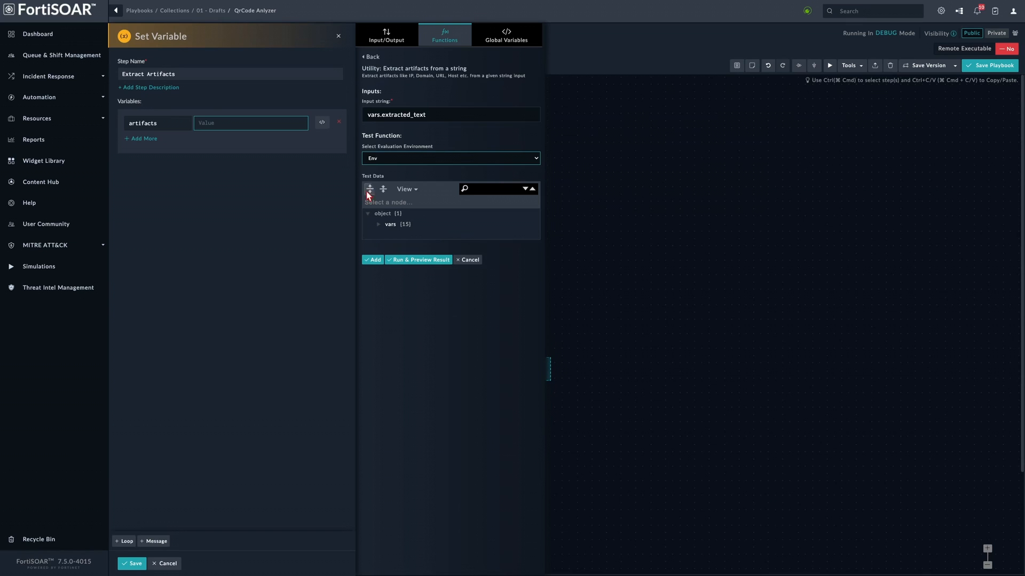
- Run and preview the function result, and examine the extracted Host, URL and other artifact types
left_click(412, 263)
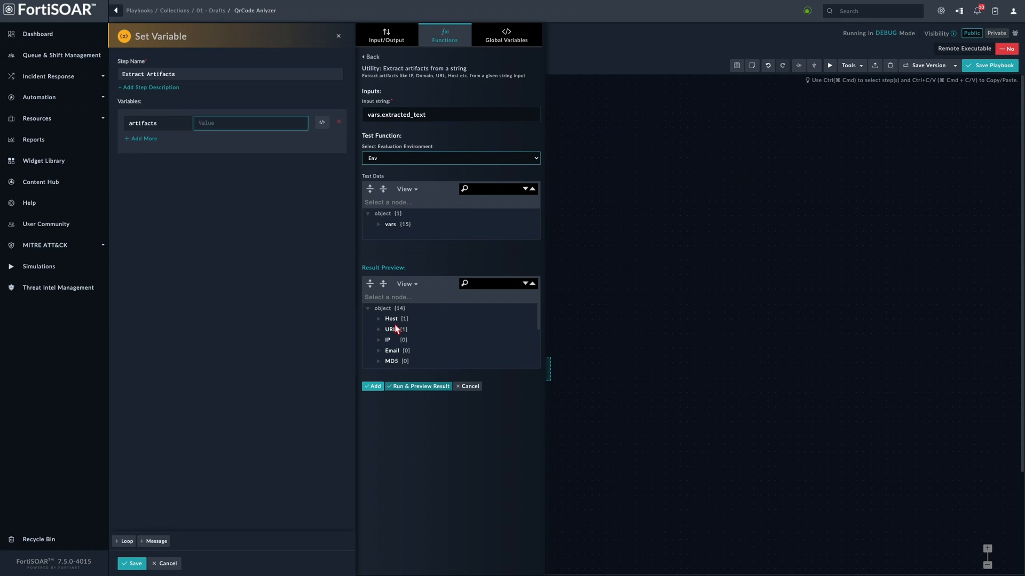
left_click(379, 319)
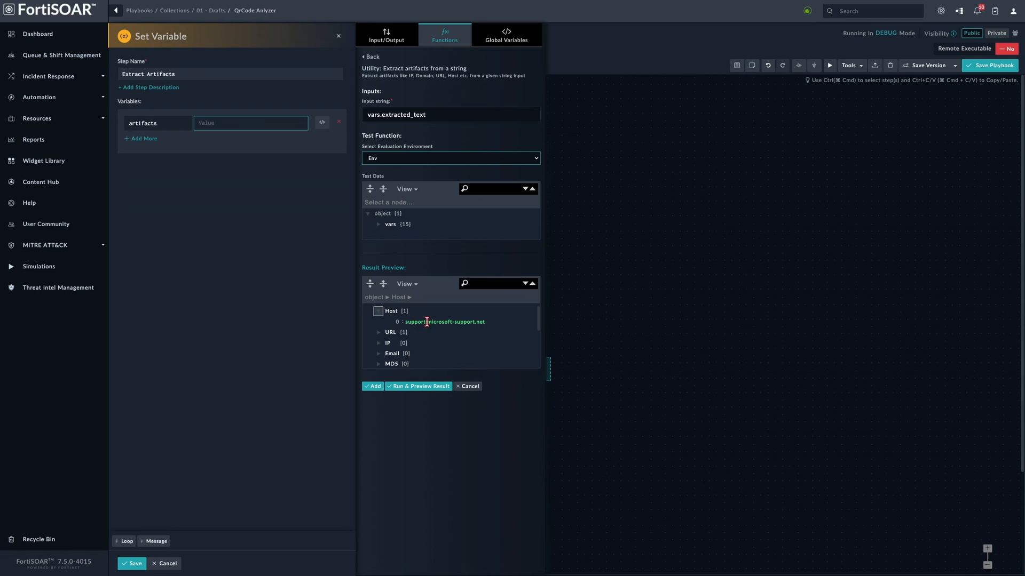
left_click(378, 332)
scroll(443, 350, "down", 2)
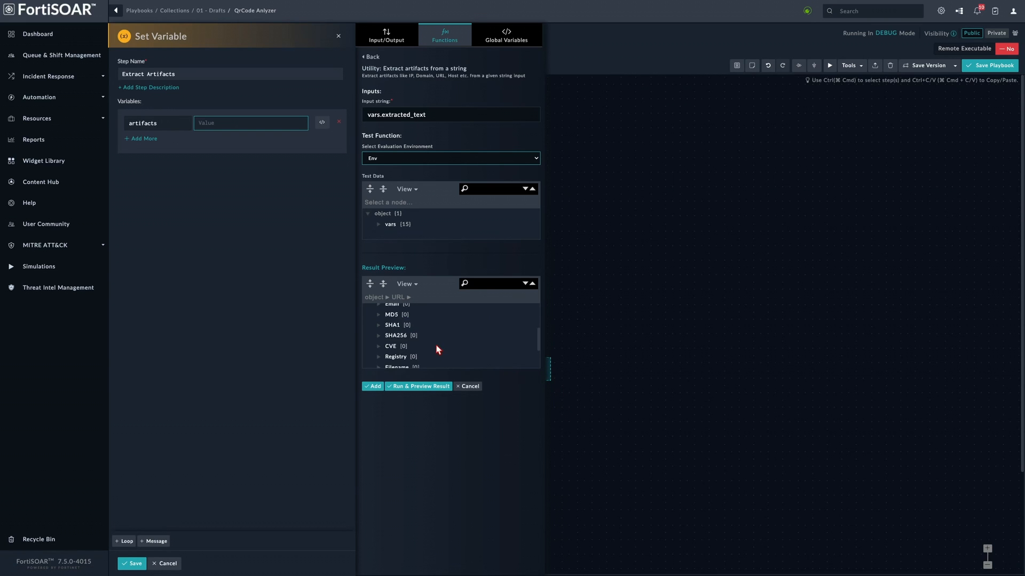
scroll(436, 344, "up", 3)
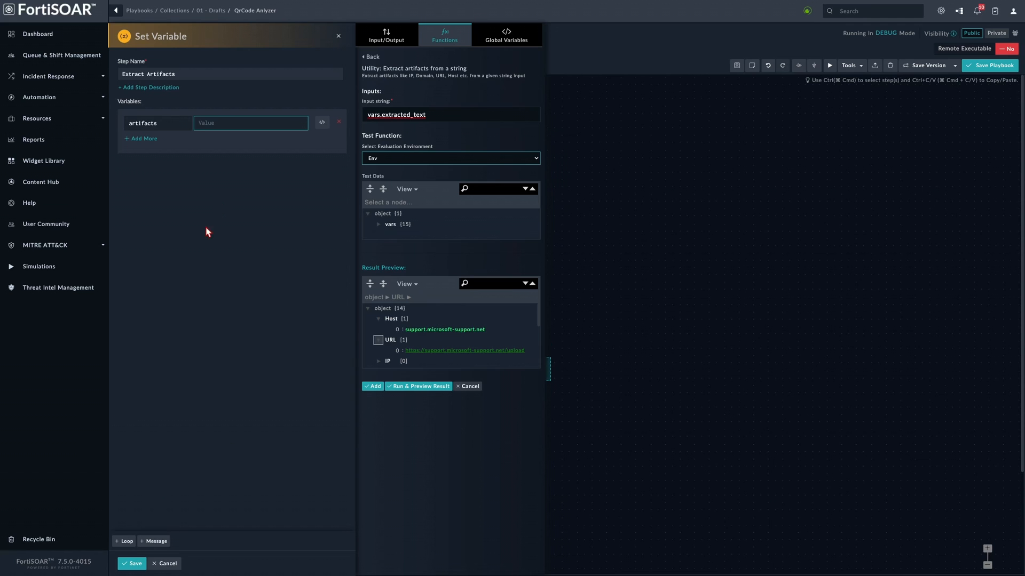
- Add the extract_artifacts expression to the variable, save the step and align it directly below Get Extracted Text
left_click(374, 385)
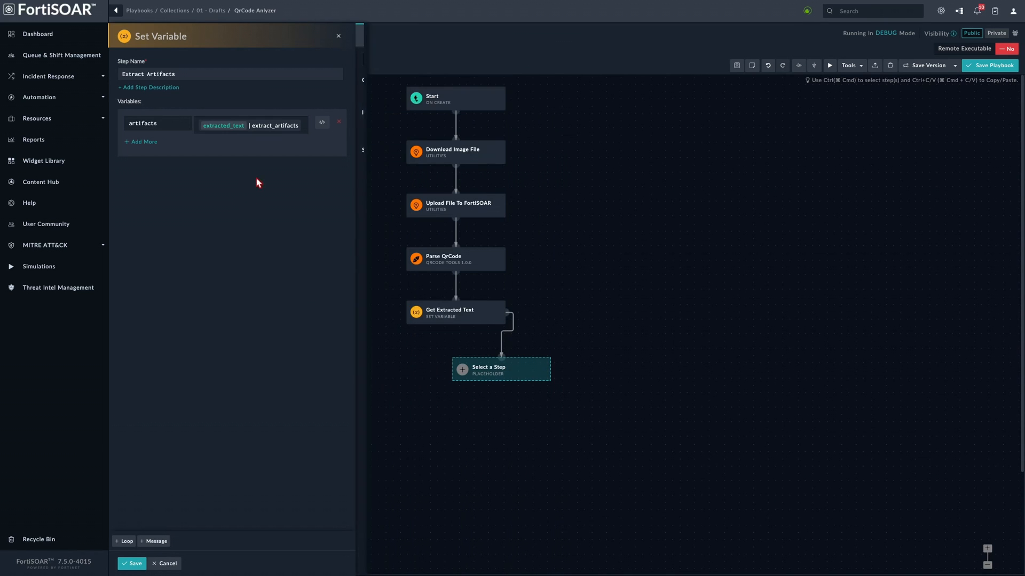
left_click(130, 564)
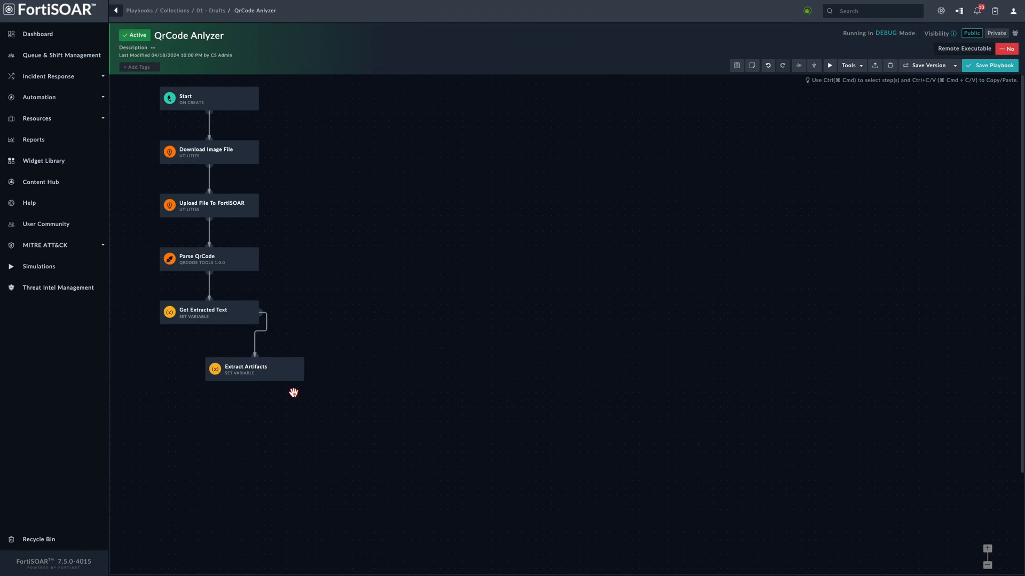
left_click_drag(273, 377, 229, 377)
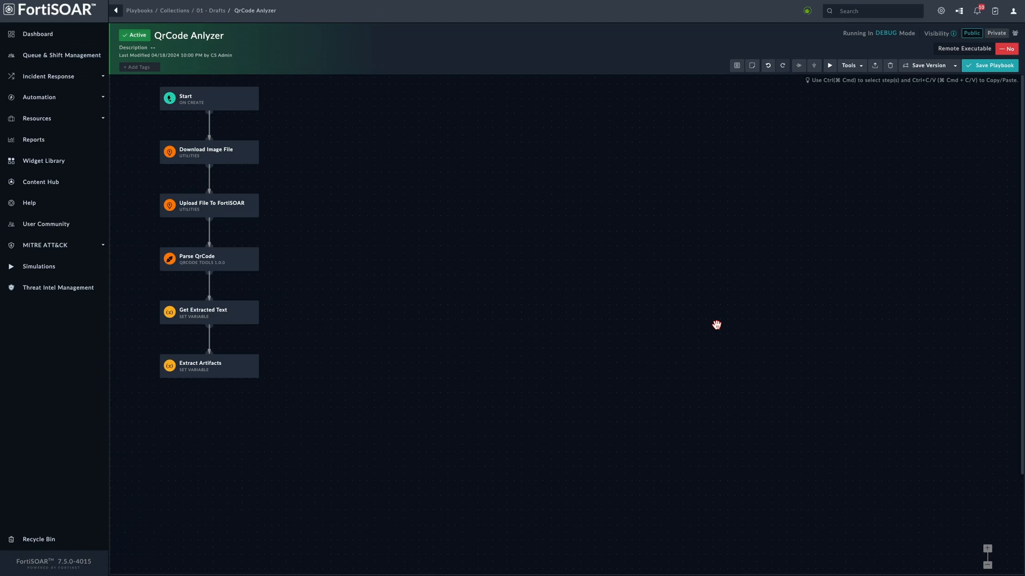
- Add a Find Records step named Find related Alerts after Extract Artifacts, searching the Alerts module
mouse_move(194, 99)
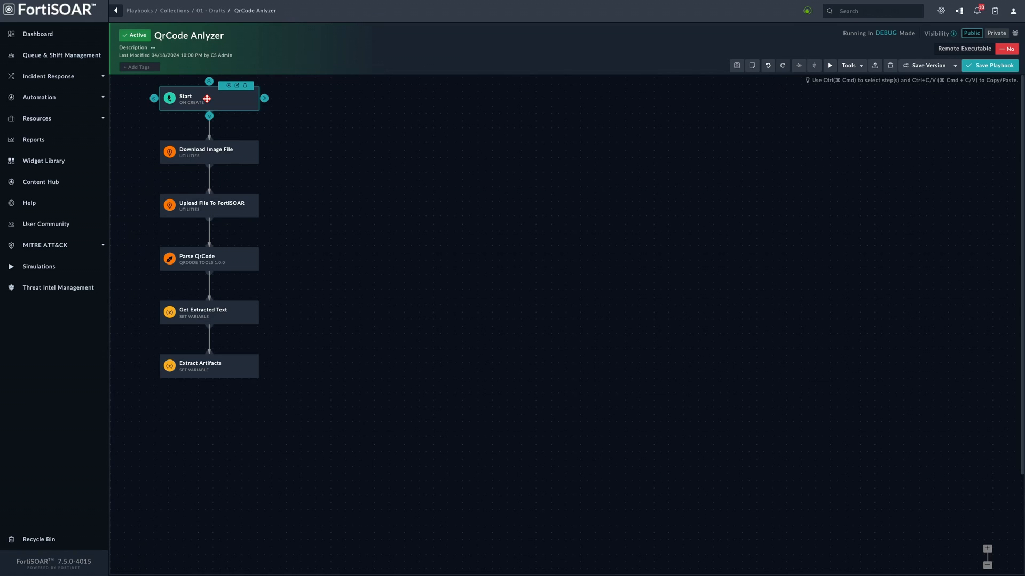
left_click_drag(209, 383, 216, 414)
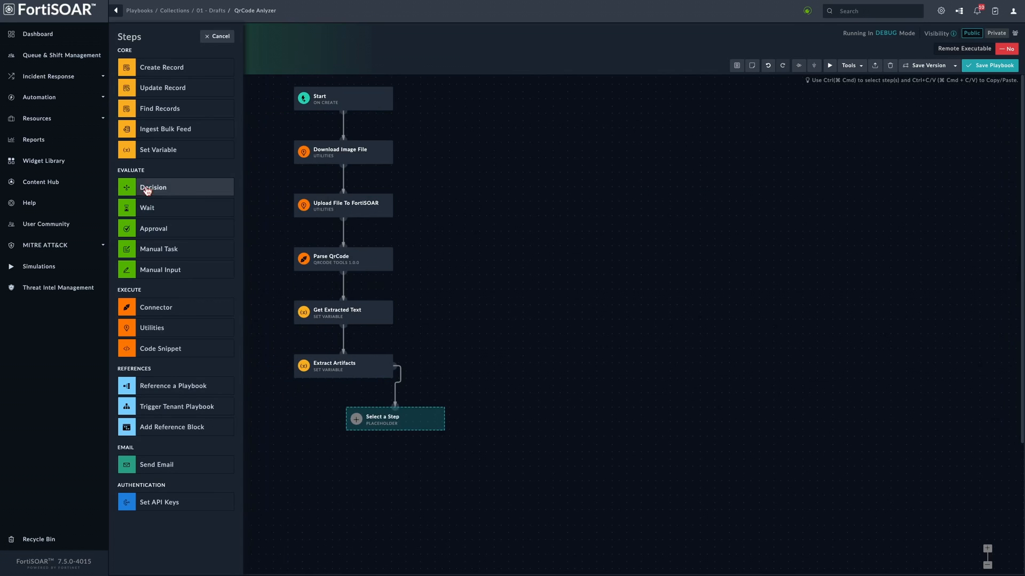
left_click(152, 110)
type("Find")
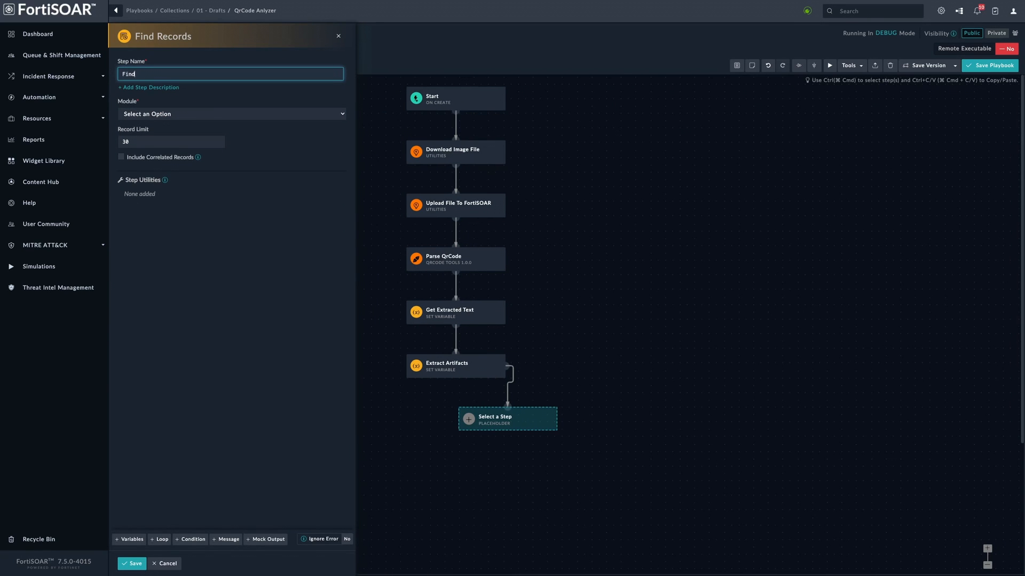
type(" related Alerts")
left_click(165, 113)
left_click(166, 114)
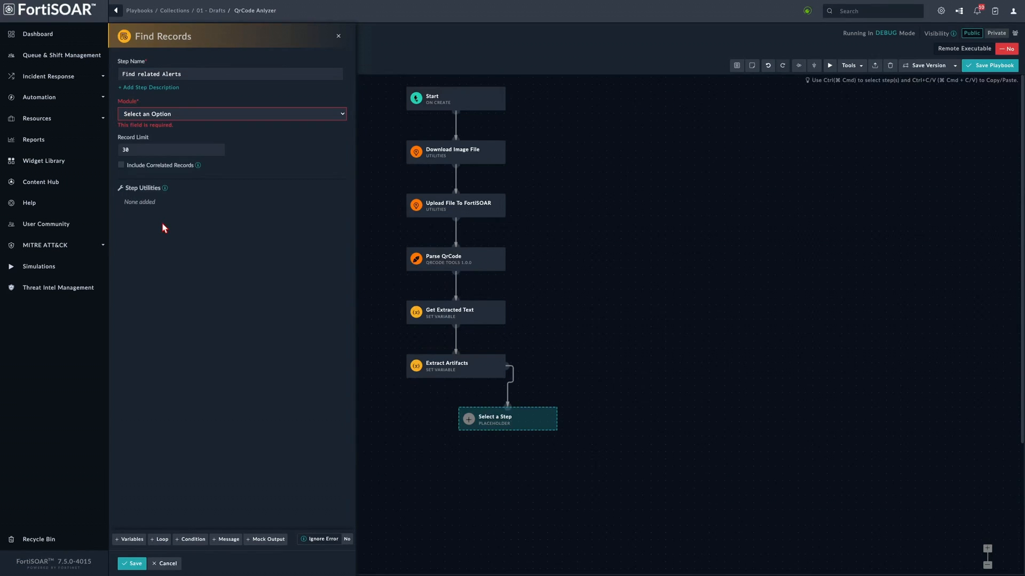
left_click(174, 117)
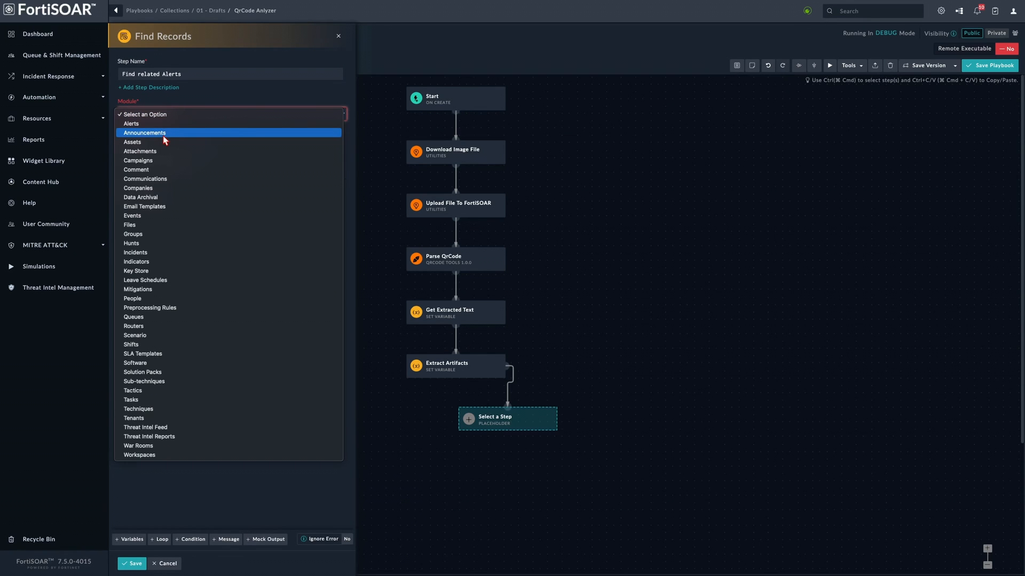
left_click(155, 124)
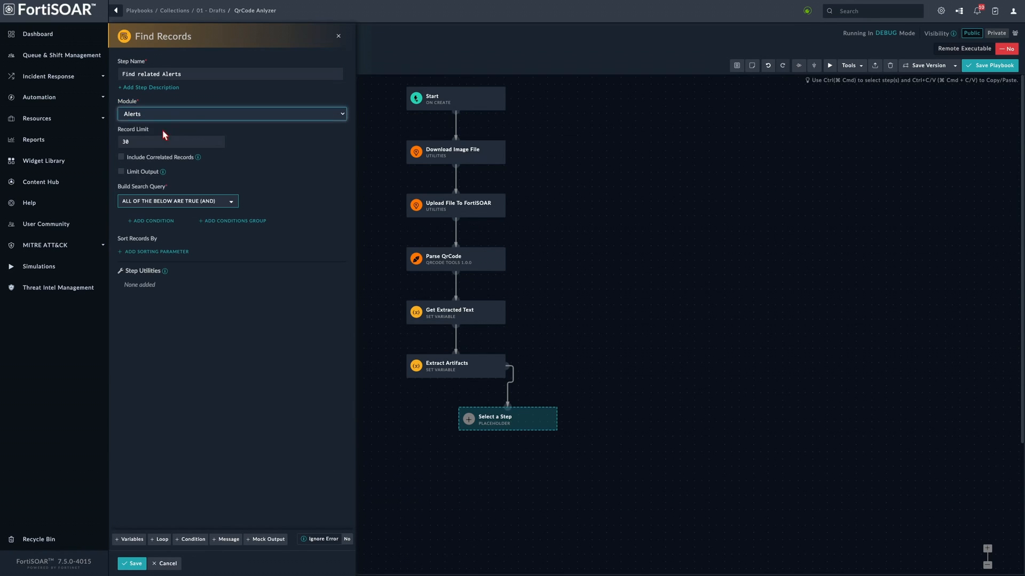
- Include correlated records and add a search condition on the related Indicators' UUID with the Equals operator
left_click(135, 159)
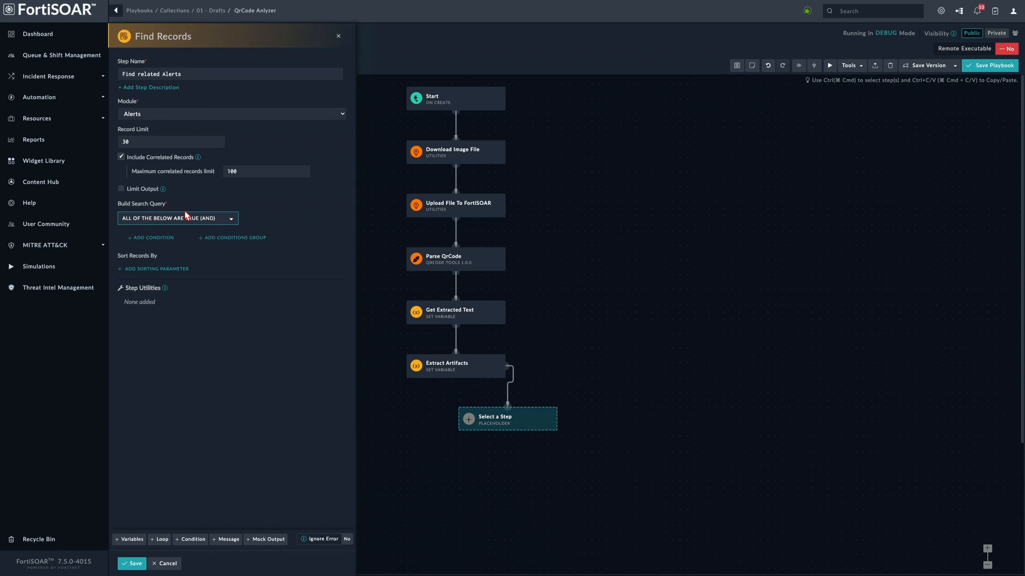
left_click(150, 238)
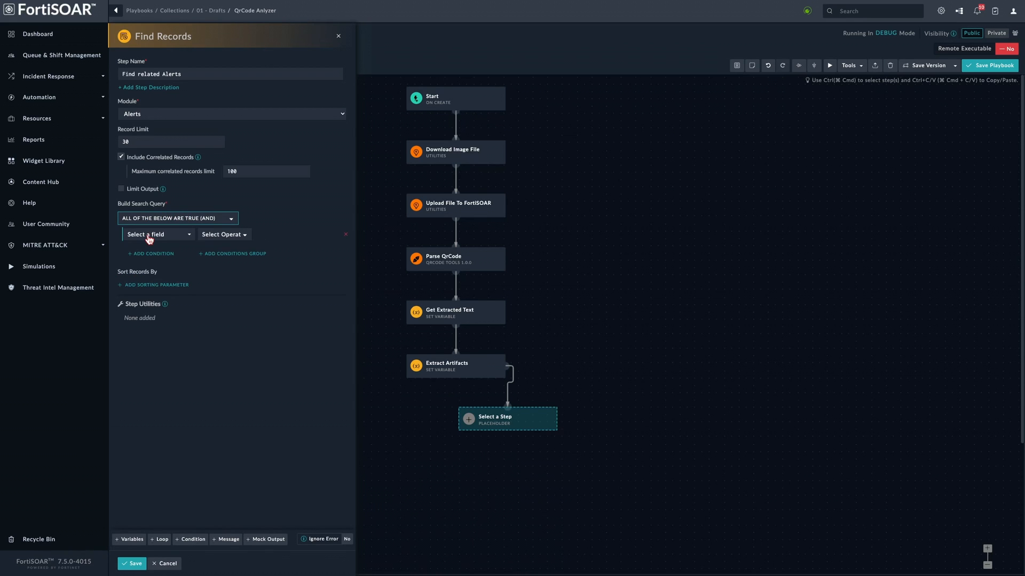
left_click(149, 237)
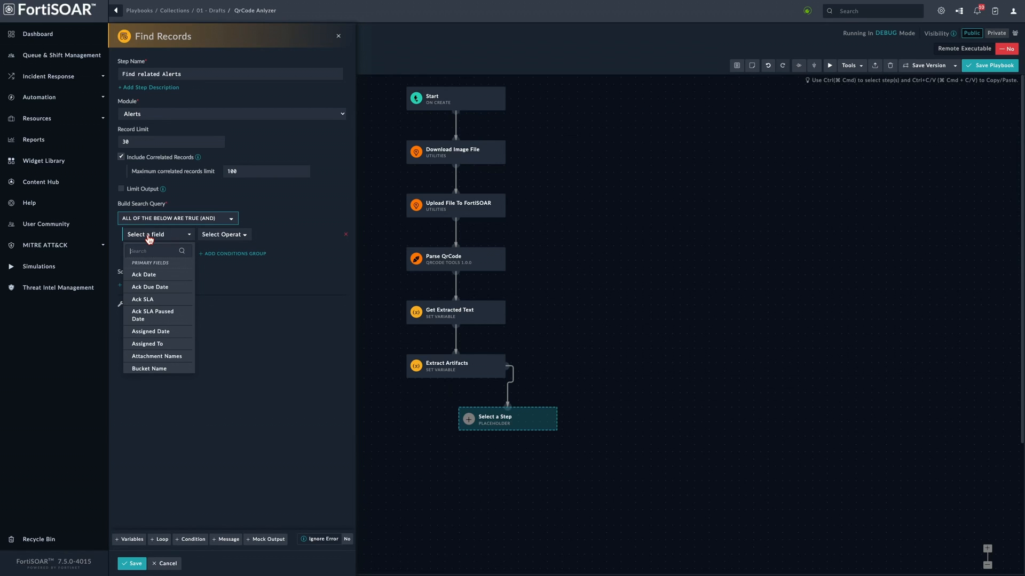
type("ind")
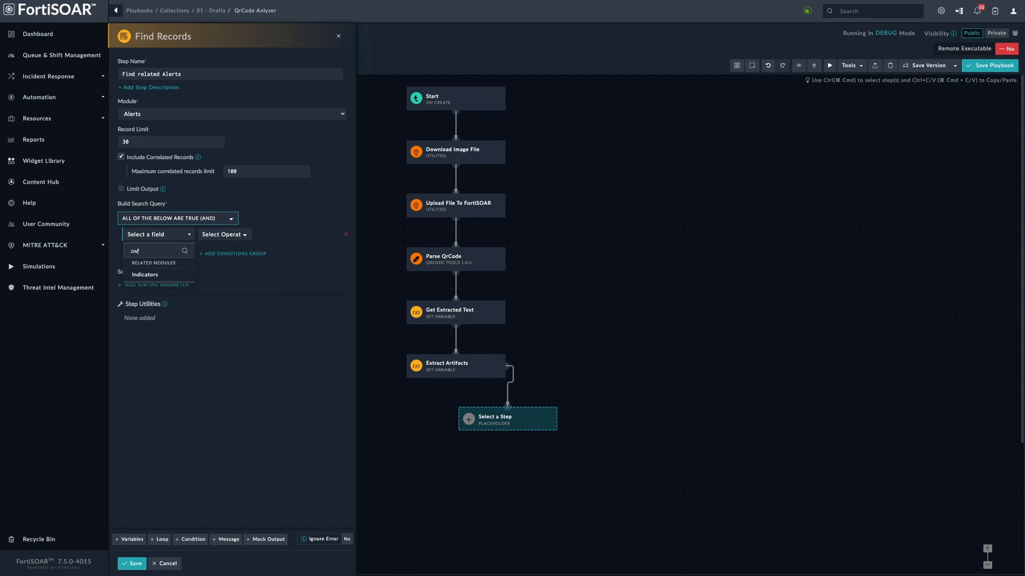
left_click(151, 275)
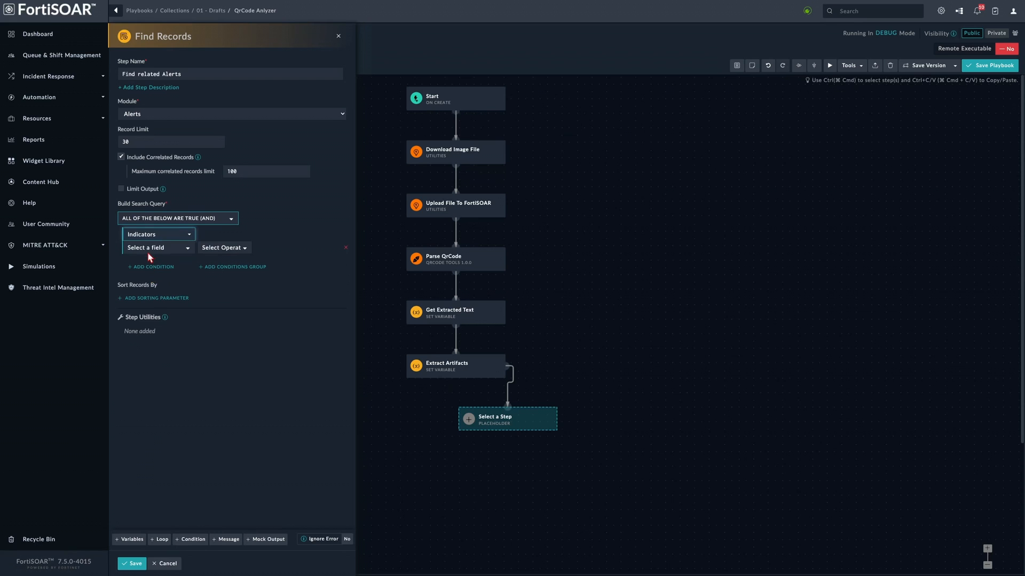
left_click(148, 251)
key("Up")
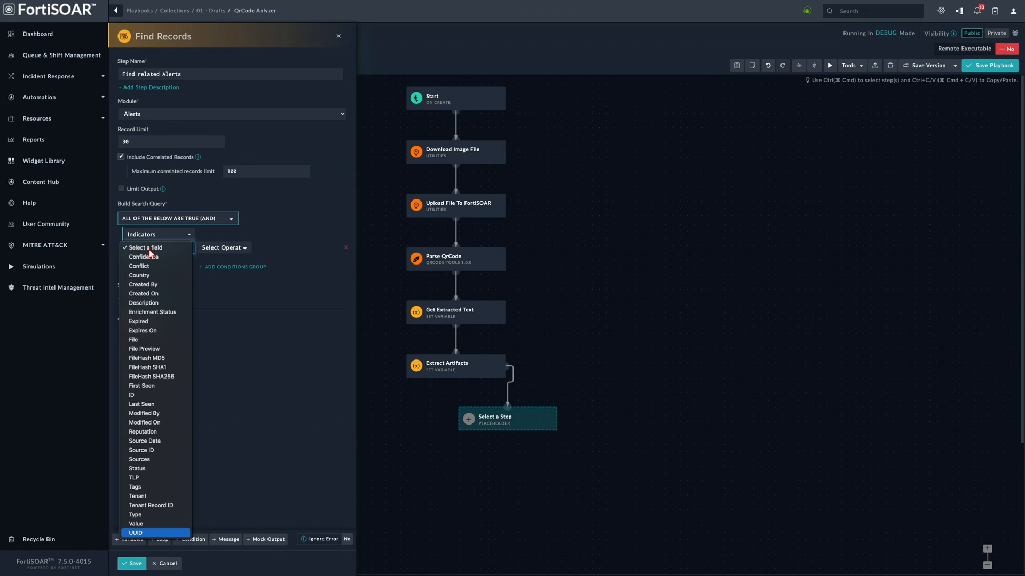
key("Return")
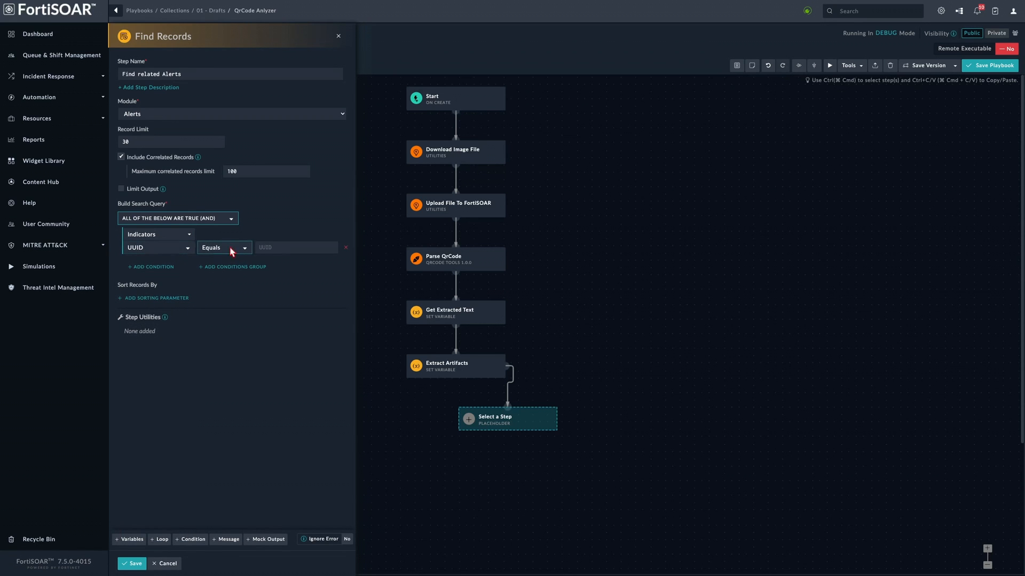
- Set the Indicators UUID condition's value to the input indicator record's UUID, records[0].uuid
left_click(275, 249)
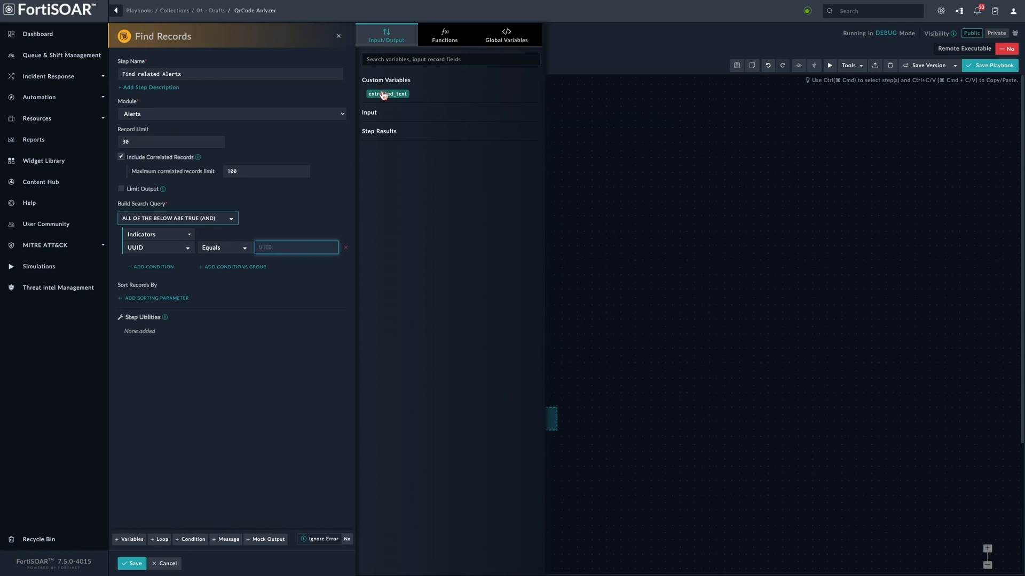
left_click(372, 128)
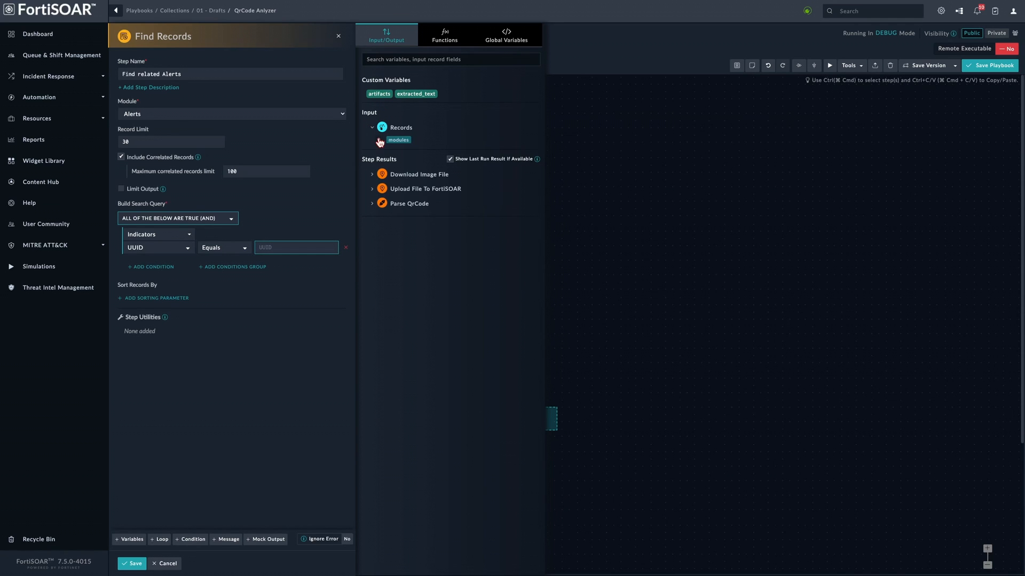
left_click(380, 139)
left_click(386, 151)
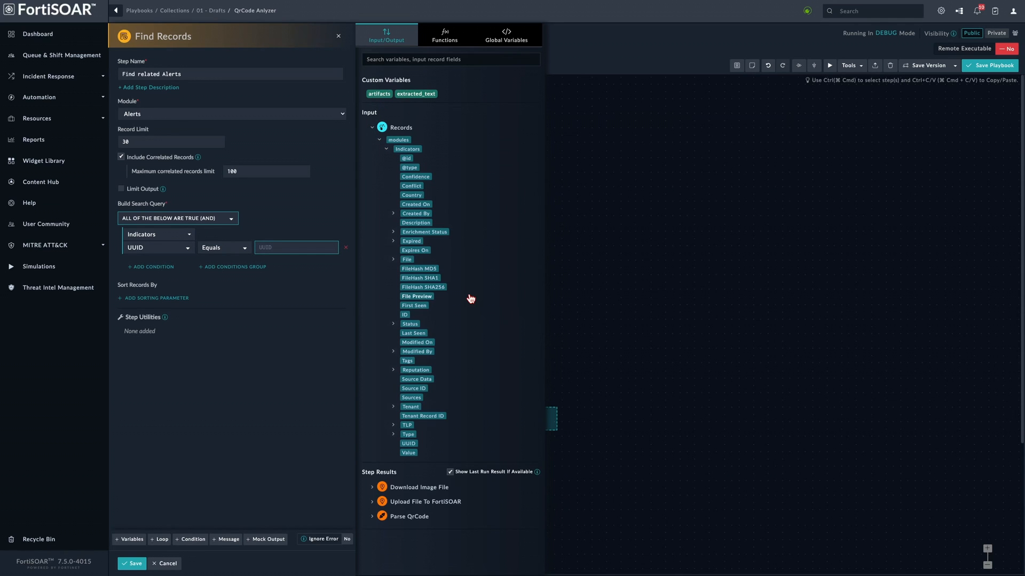
left_click(409, 443)
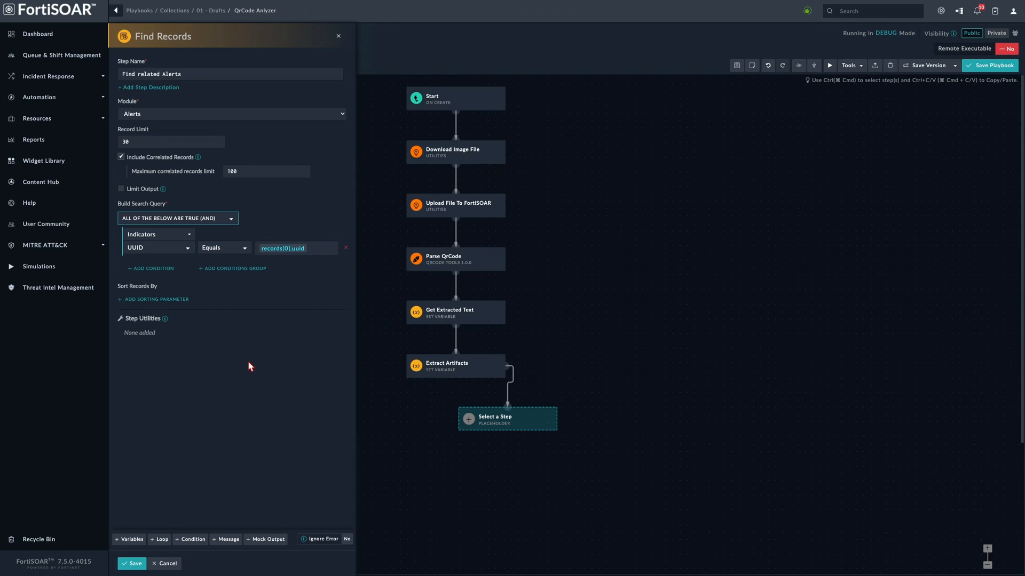
- Set the record limit to 10, save the Find related Alerts step and align it directly below Extract Artifacts
double_click(136, 142)
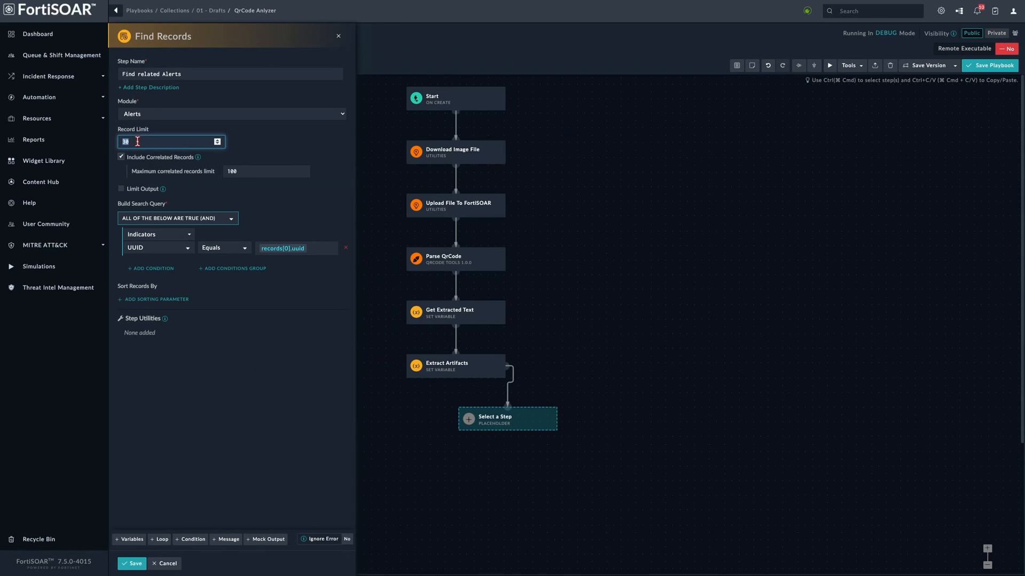
type("10")
left_click(132, 563)
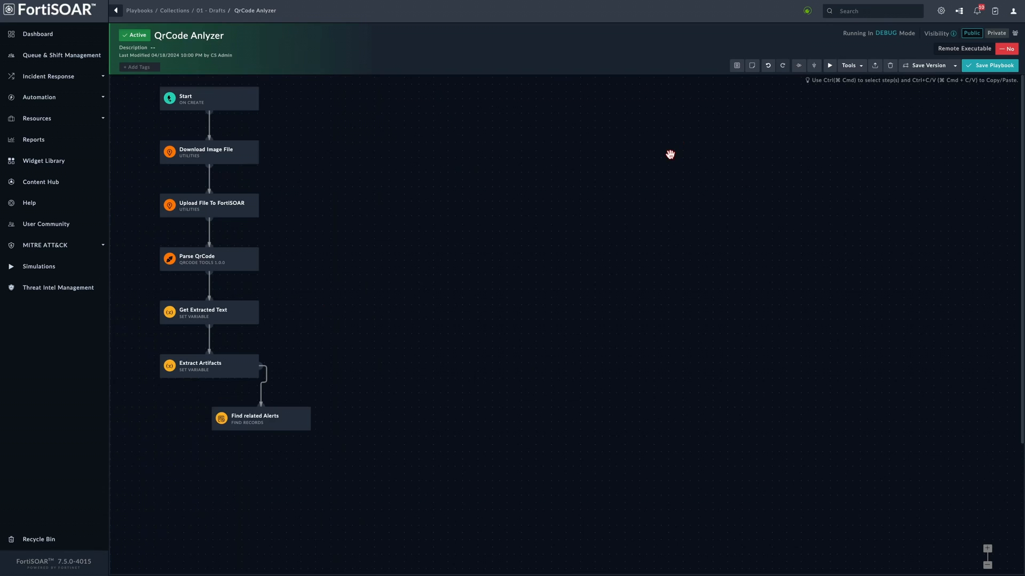
left_click(813, 67)
- Save the playbook and test it with the sample data of the previous QrCode Anlyzer execution
left_click(829, 66)
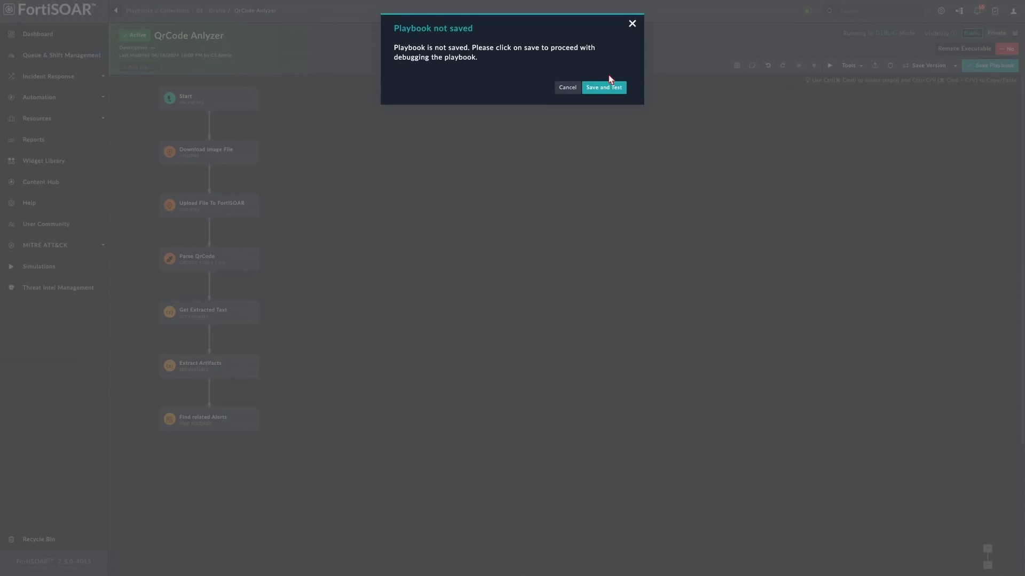
left_click(607, 87)
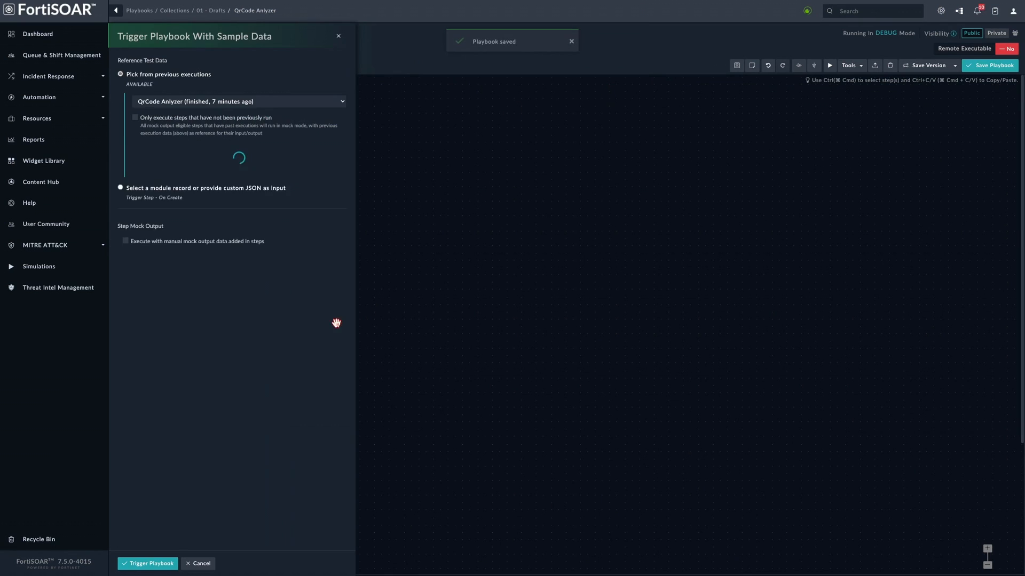
left_click(143, 564)
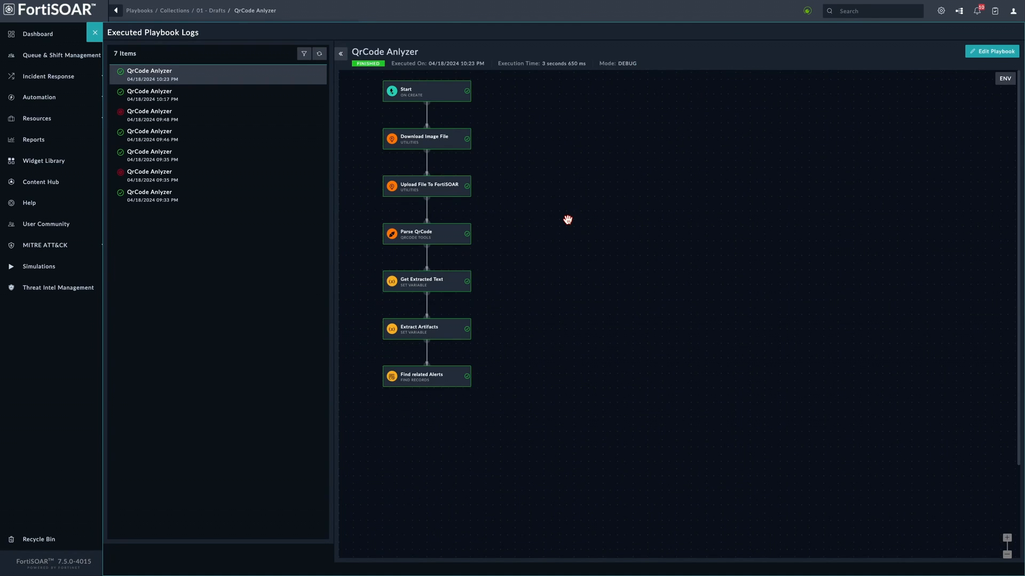
- Examine the fields of the first alert record in the Find related Alerts output and return to the playbook designer
left_click(435, 382)
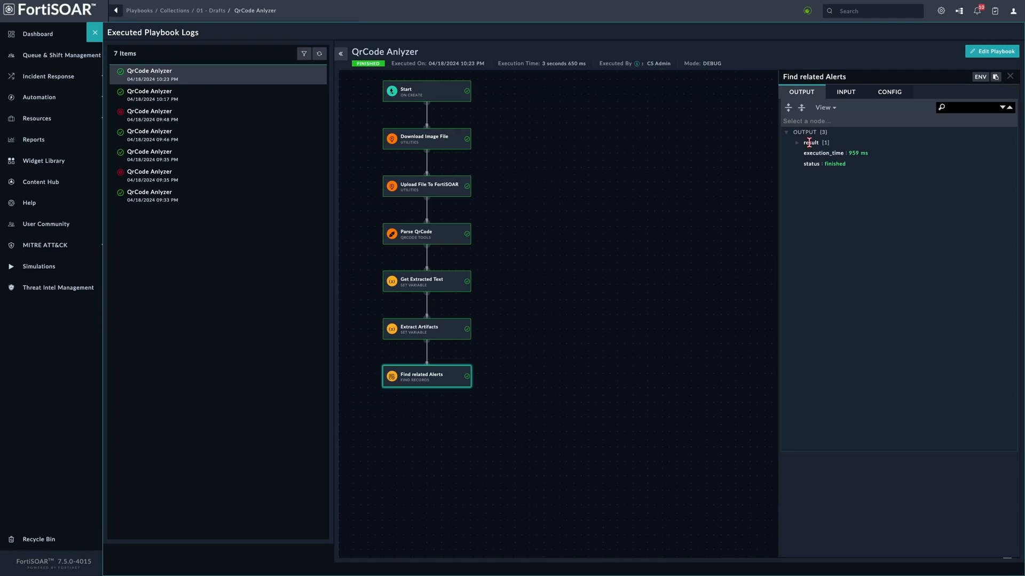
left_click(809, 143)
left_click(811, 154)
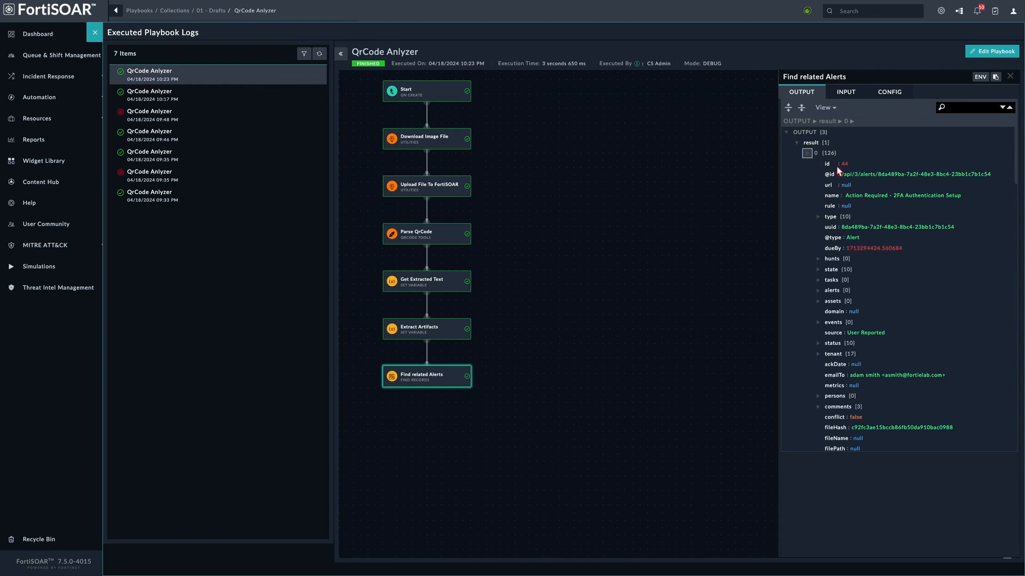
scroll(845, 288, "down", 5)
scroll(845, 287, "up", 5)
left_click(96, 33)
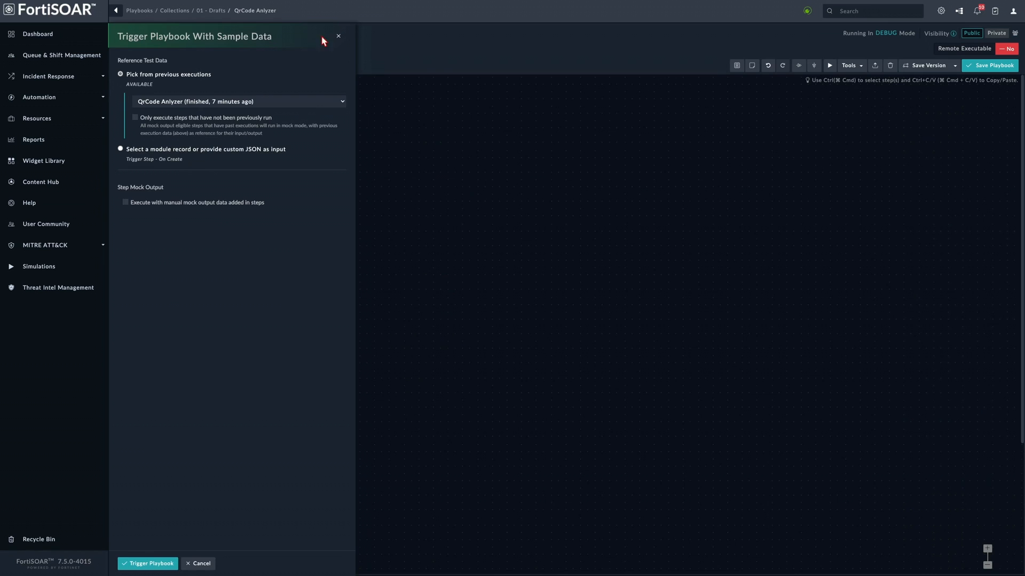
left_click(338, 36)
- Limit the output of Find related Alerts to the ID field, and save both the step and the playbook
left_click(229, 420)
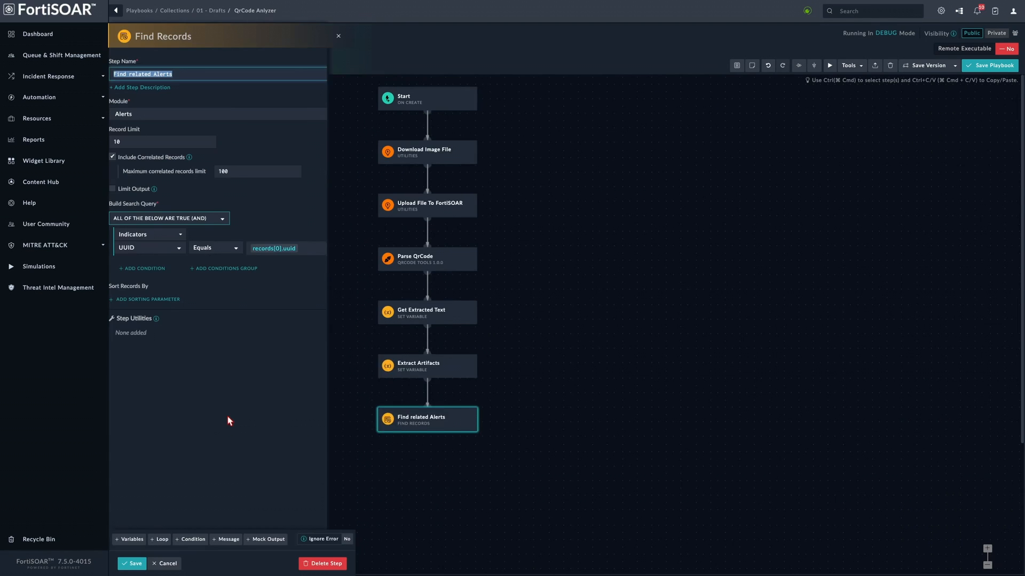
left_click(132, 190)
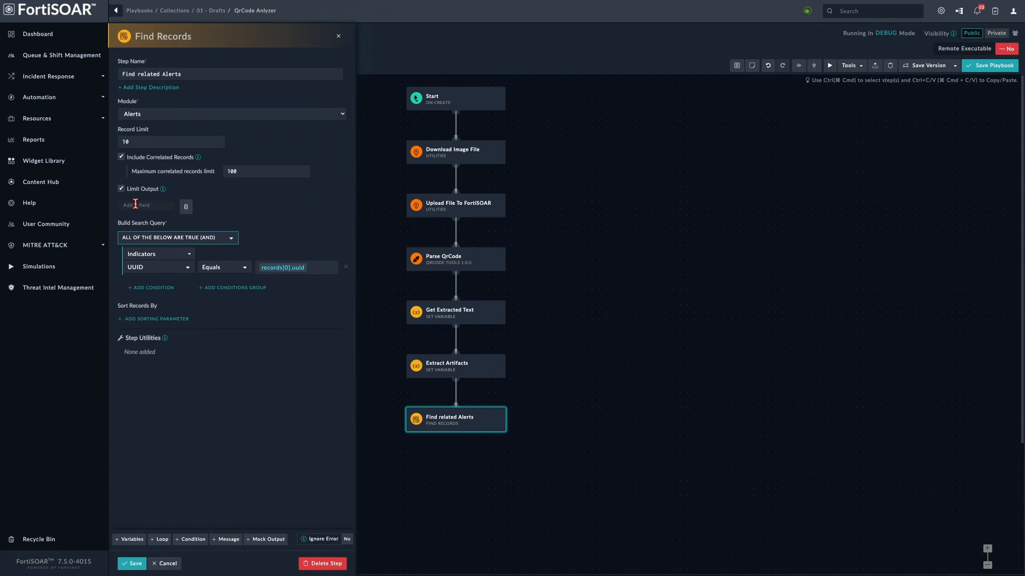
left_click(135, 205)
type("ID")
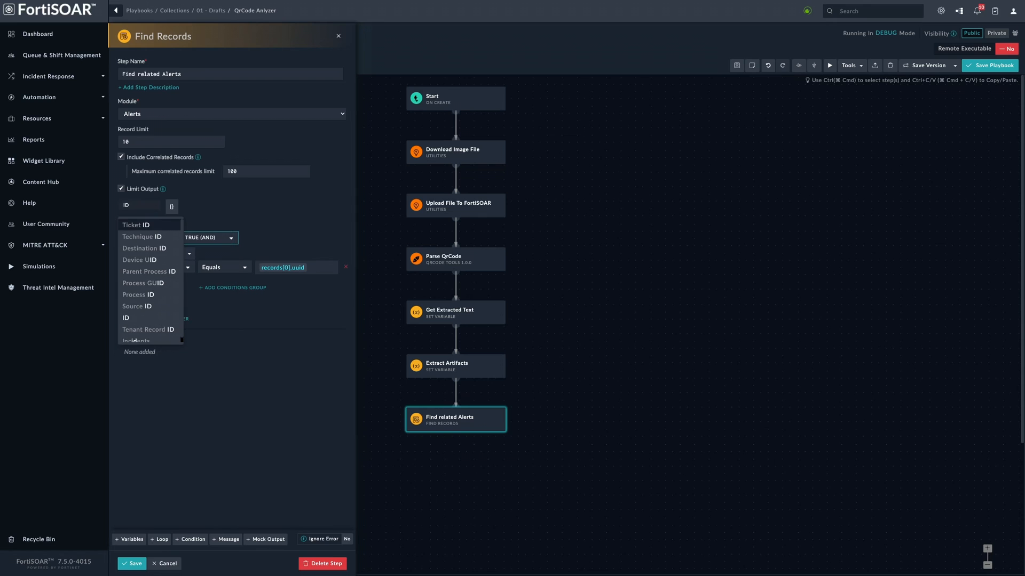
left_click(131, 320)
left_click(232, 404)
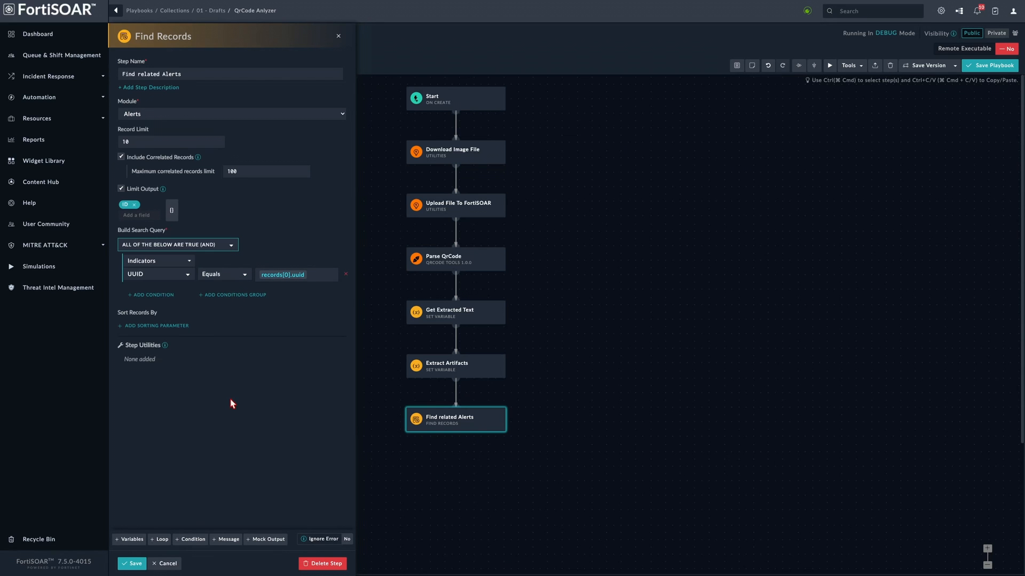
left_click(134, 565)
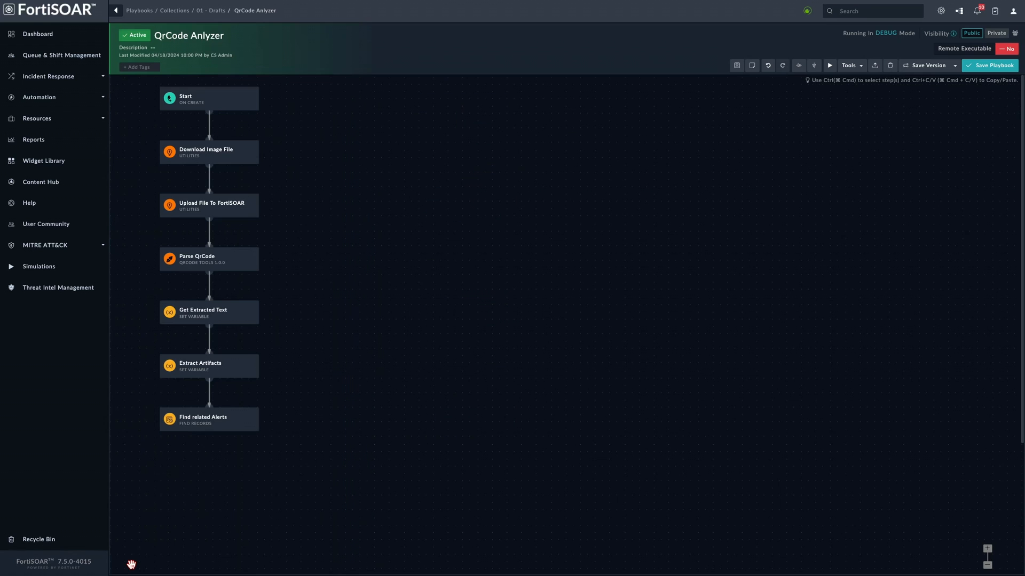
left_click(983, 71)
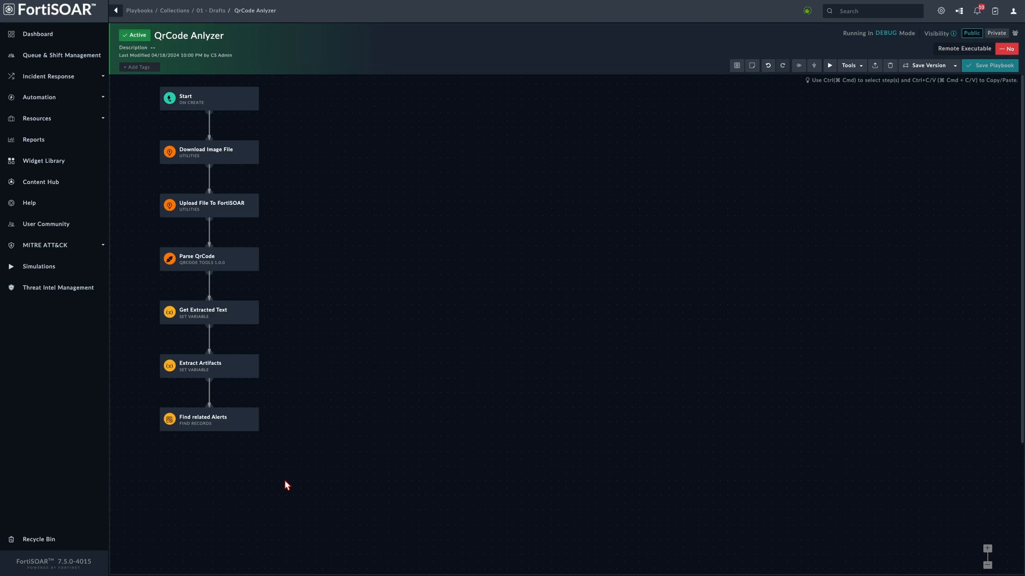
- Add a Create Record step named Create Indicator after Find related Alerts, using the Indicators model
mouse_move(201, 427)
left_click_drag(209, 437, 208, 464)
left_click_drag(208, 463, 208, 464)
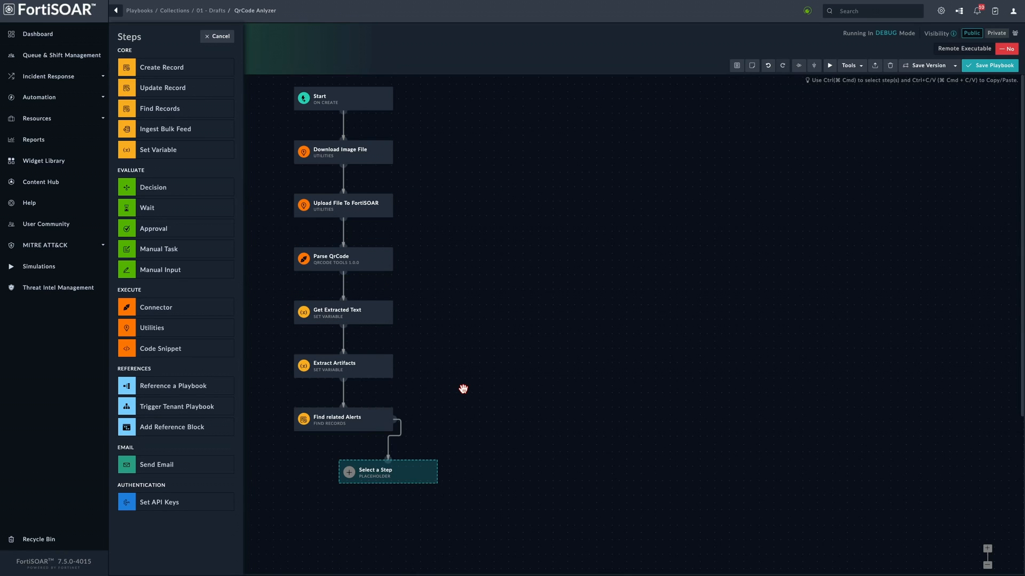
mouse_move(381, 454)
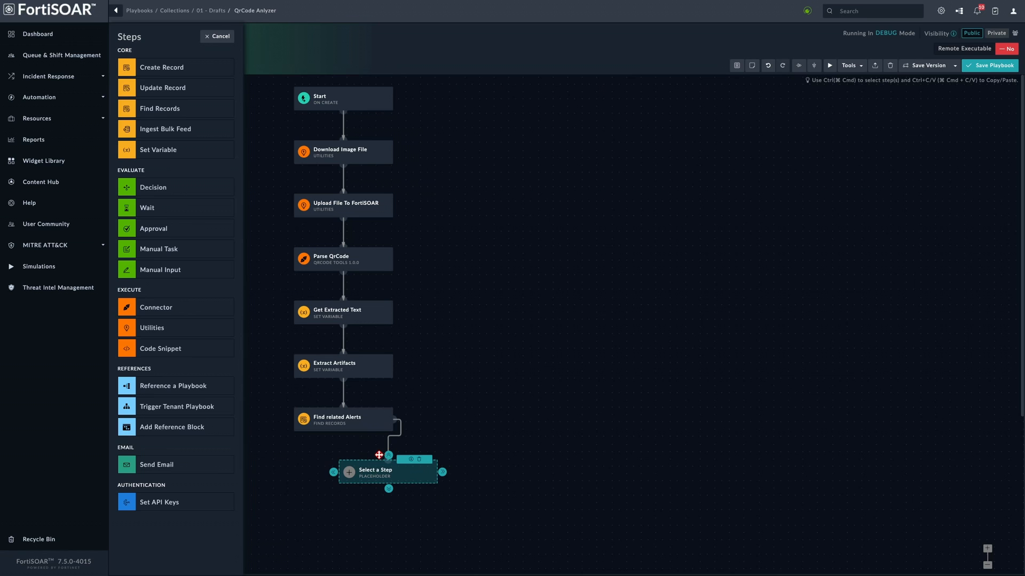
left_click(156, 69)
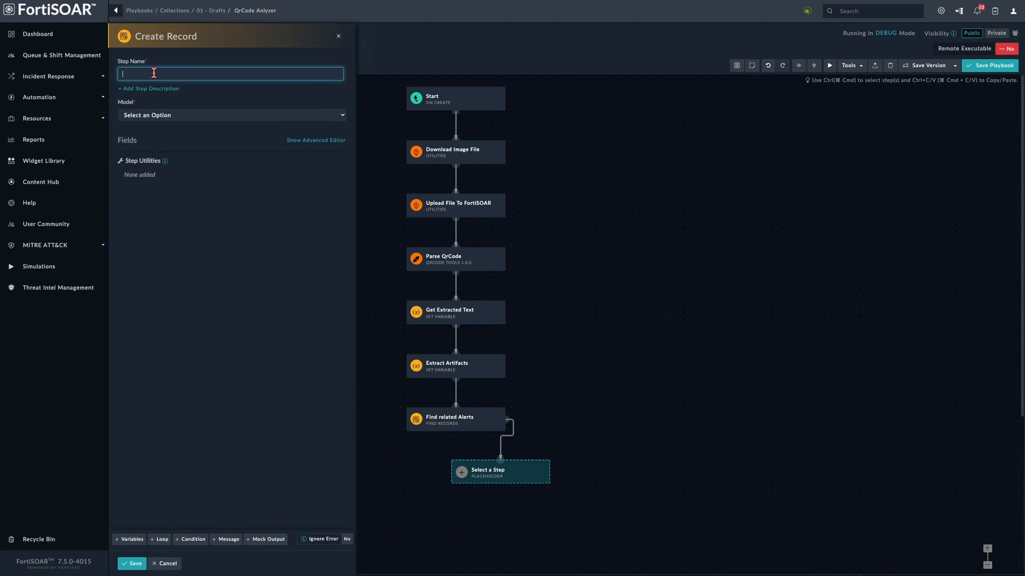
type("Create Indicator")
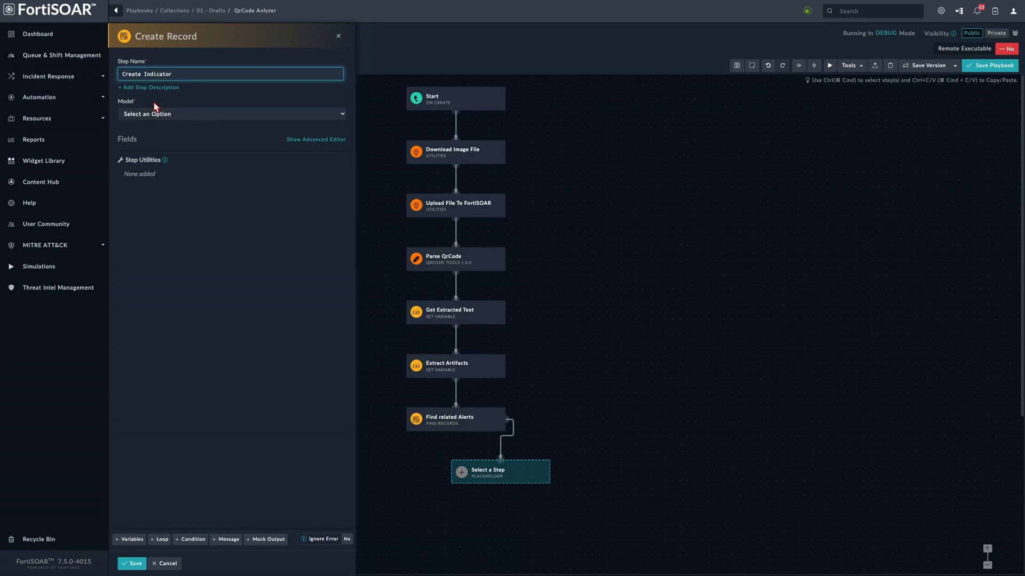
left_click(154, 113)
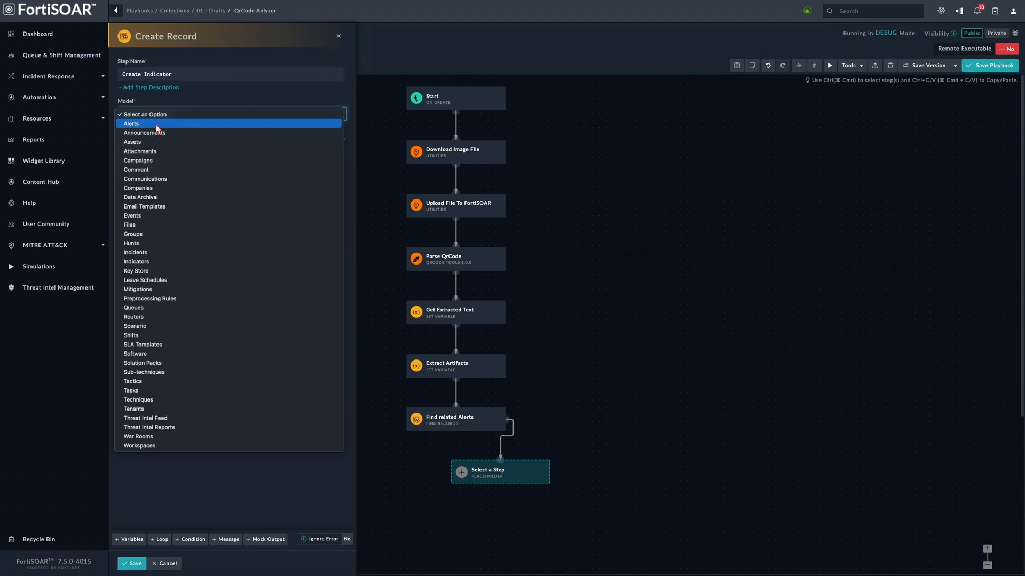
type("ind")
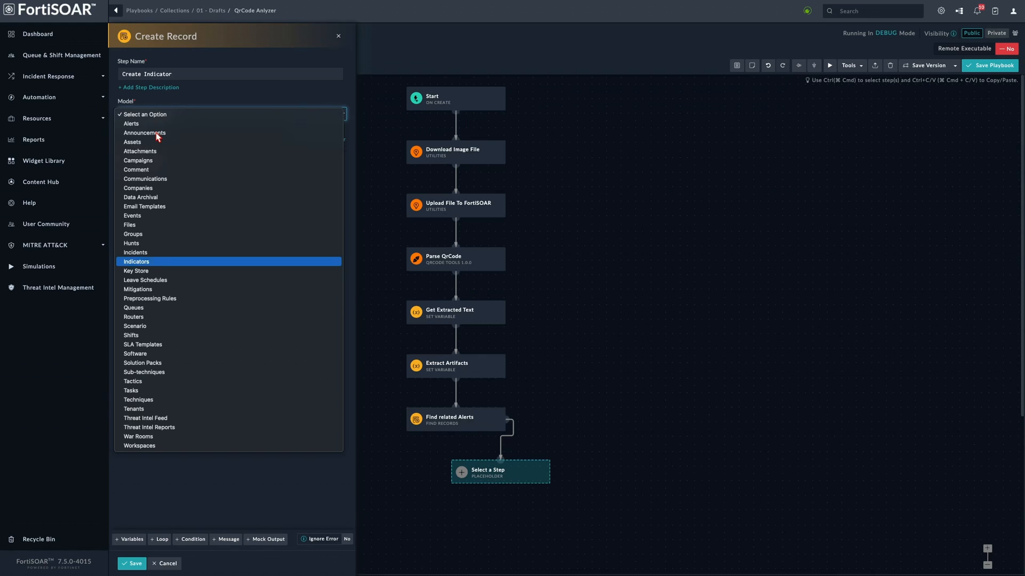
key("Return")
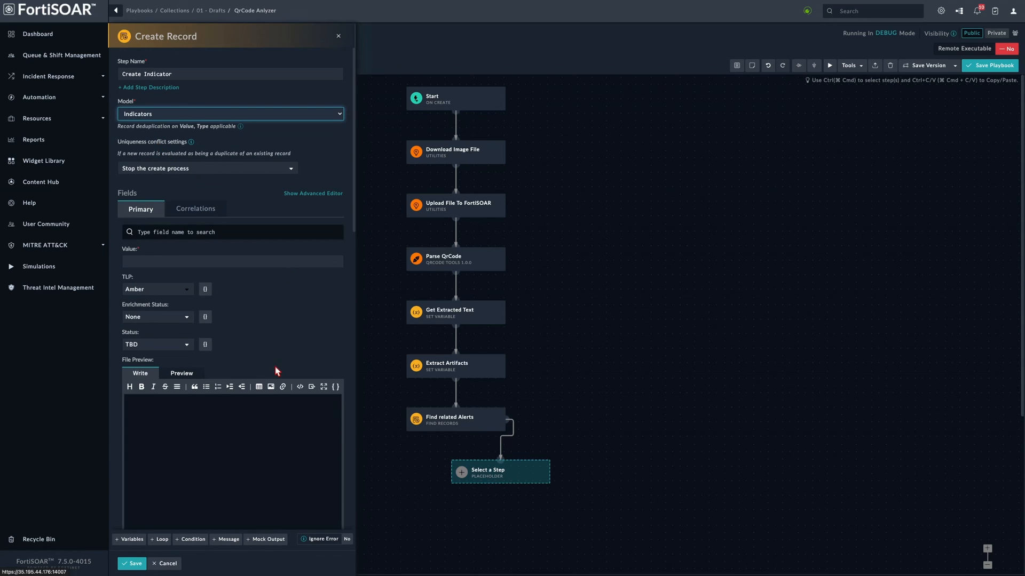
- Add a for-each loop to the Create Indicator step that iterates over the artifacts variable
scroll(274, 365, "down", 5)
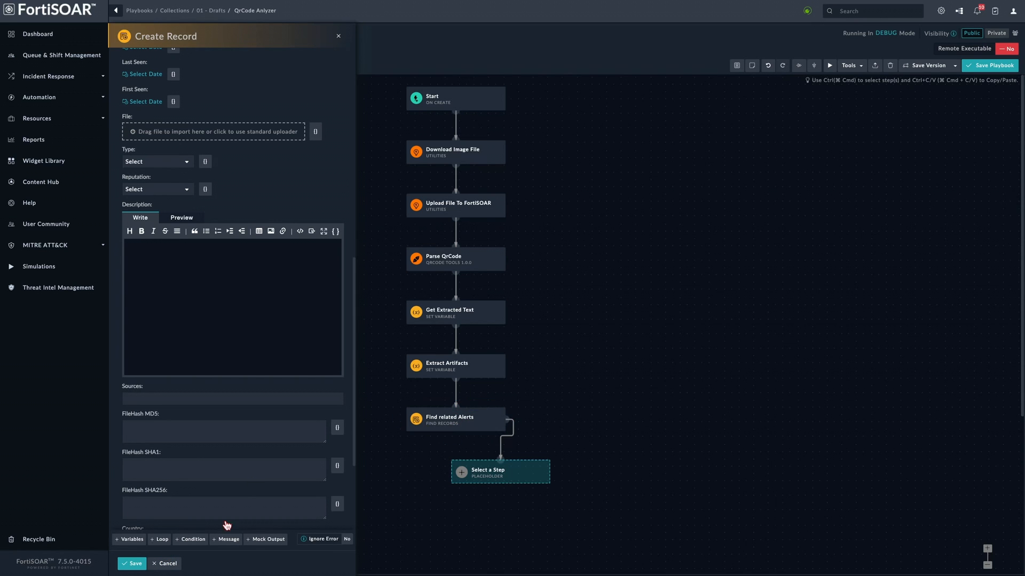
left_click(168, 540)
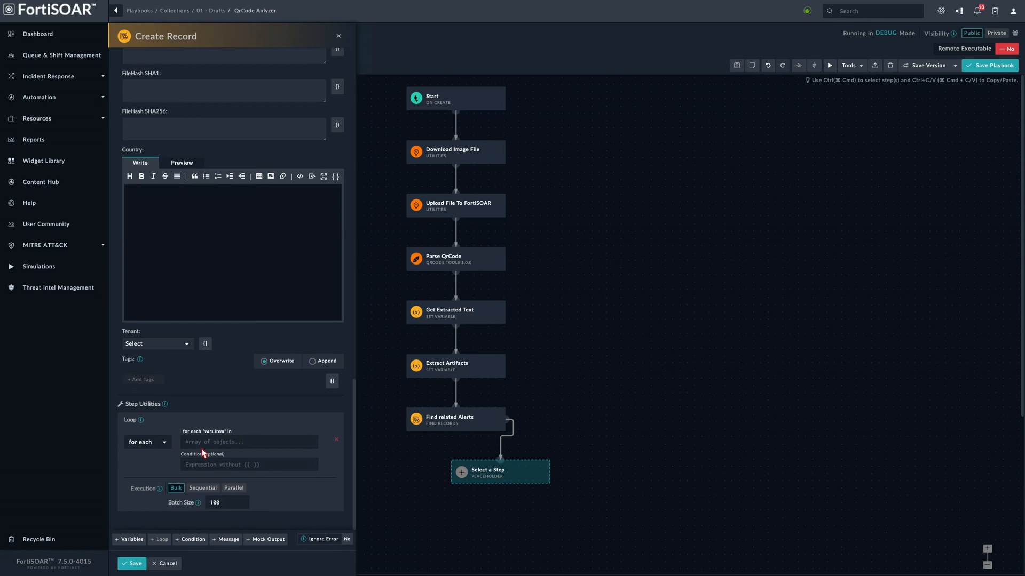
left_click(205, 442)
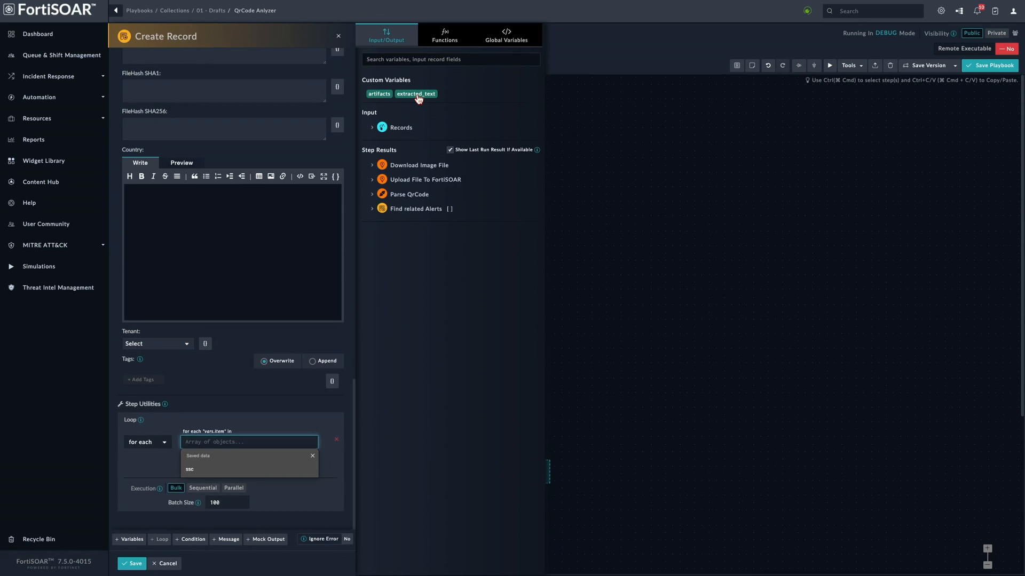
left_click(379, 95)
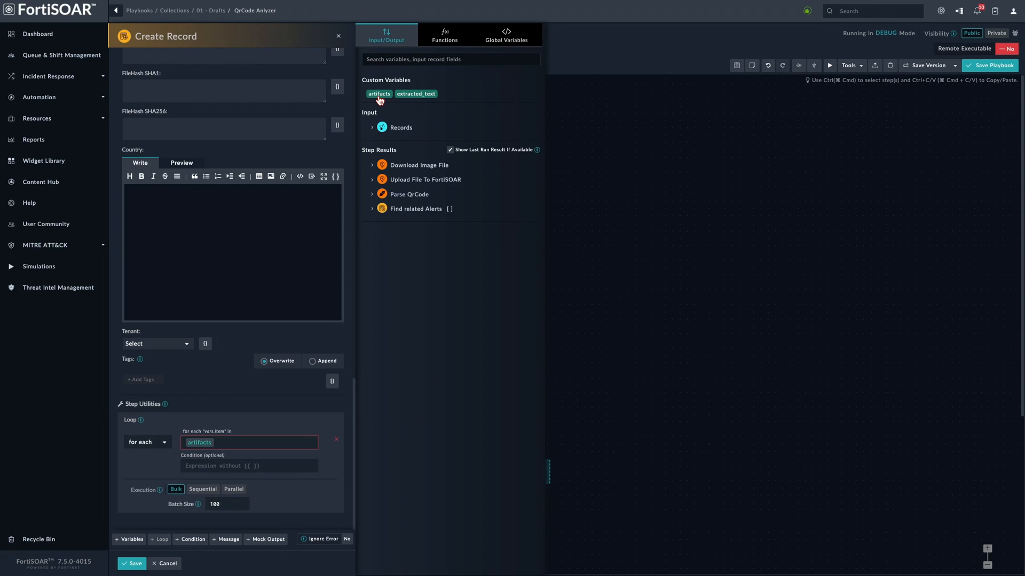
left_click(244, 443)
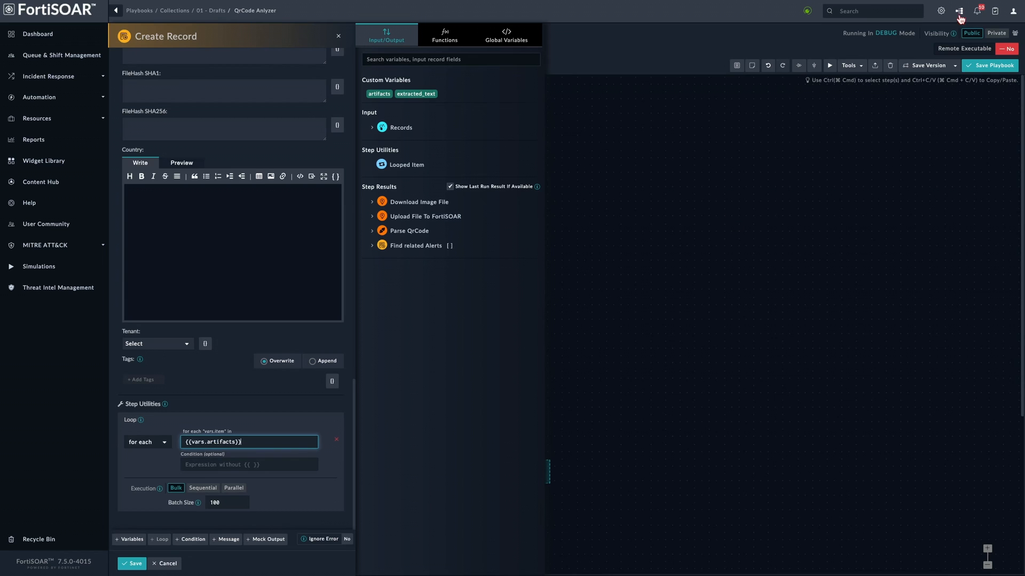
- Copy the loop's expression and load the latest QrCode Anlyzer execution's environment JSON into the Jinja Editor
triple_click(260, 444)
key("ctrl+c")
left_click(851, 66)
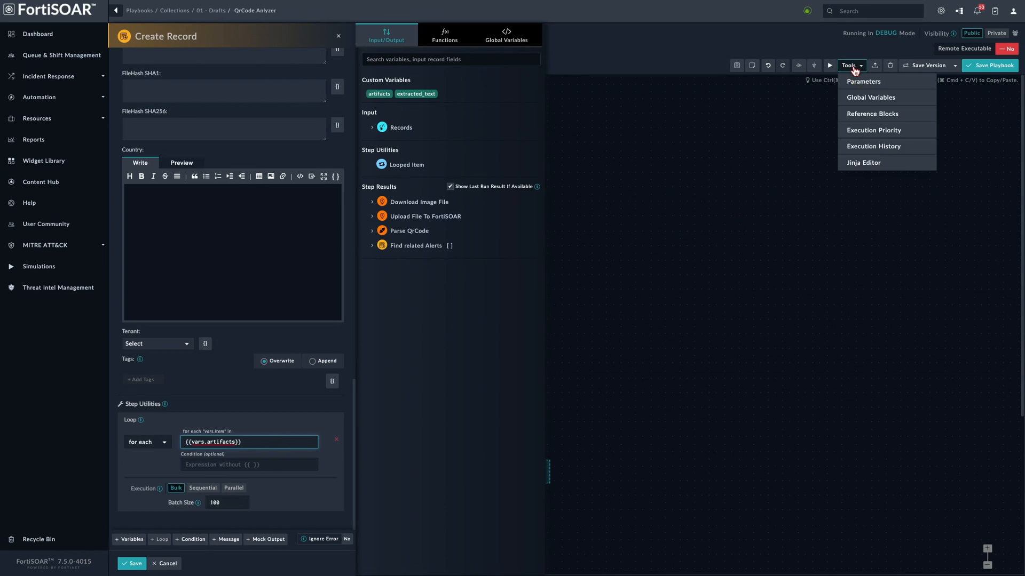
left_click(865, 162)
left_click(538, 192)
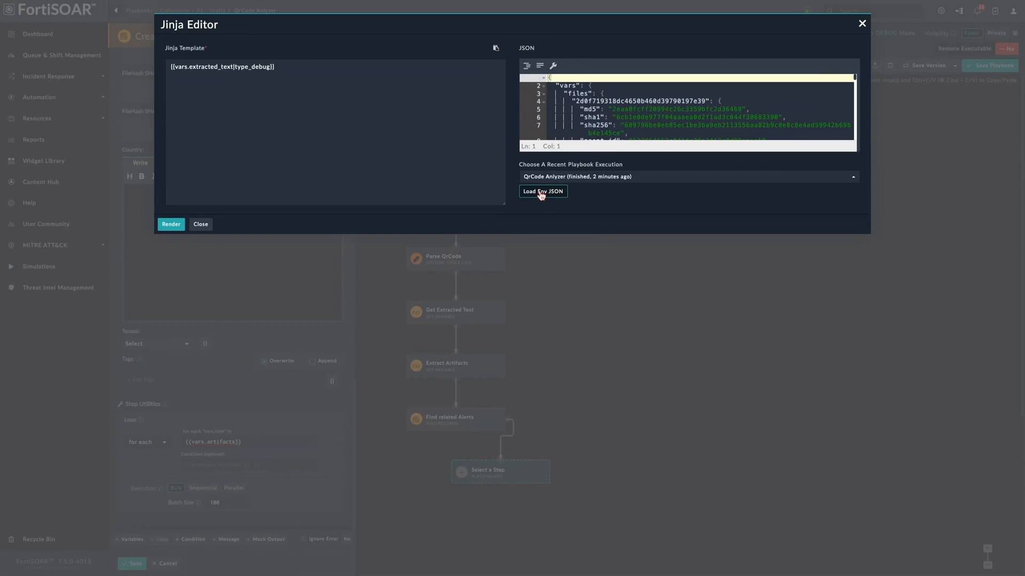
- Render the template {{vars.artifacts}} and examine the entries of the resulting artifacts object
left_click(334, 127)
key("ctrl+a")
key("ctrl+v")
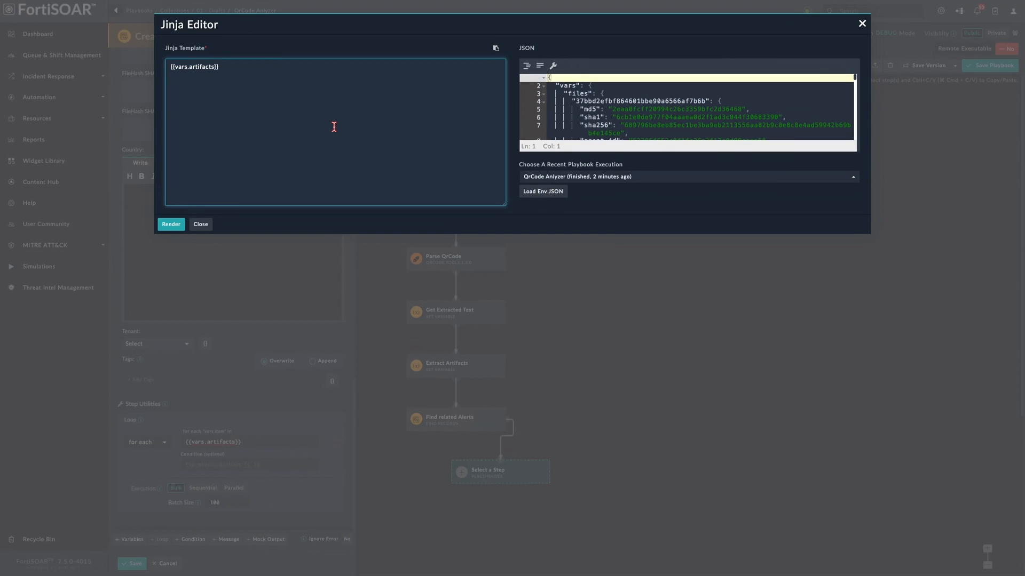
left_click(172, 228)
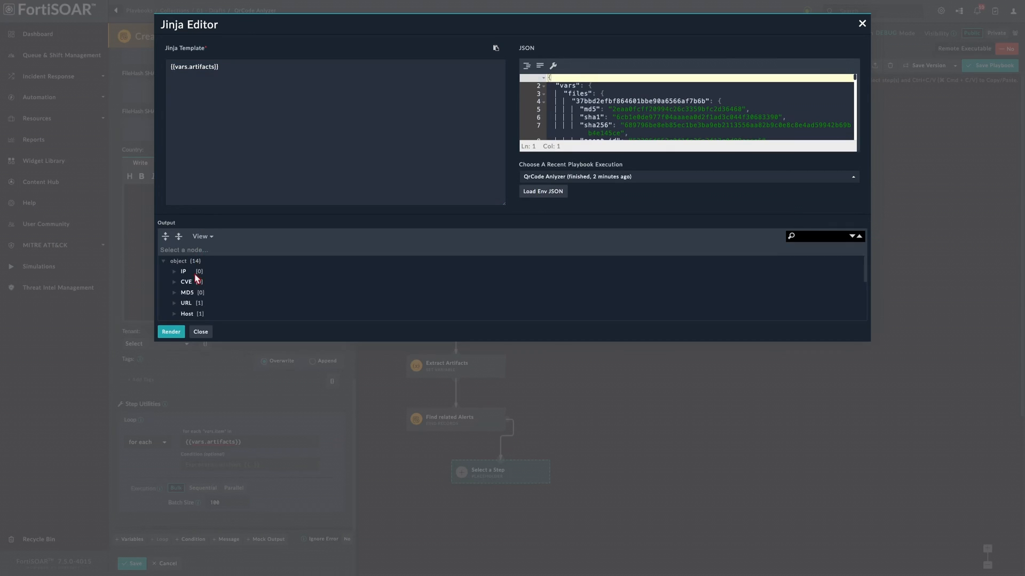
scroll(235, 308, "down", 5)
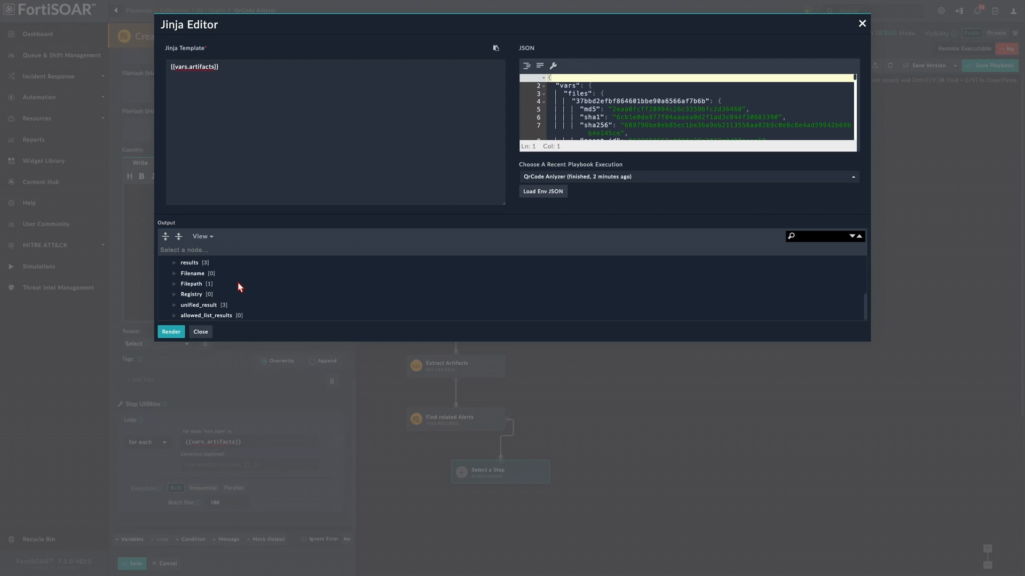
- Expand unified_result in the rendered output and examine the type, value and picklist_iri of each of its entries
left_click(174, 308)
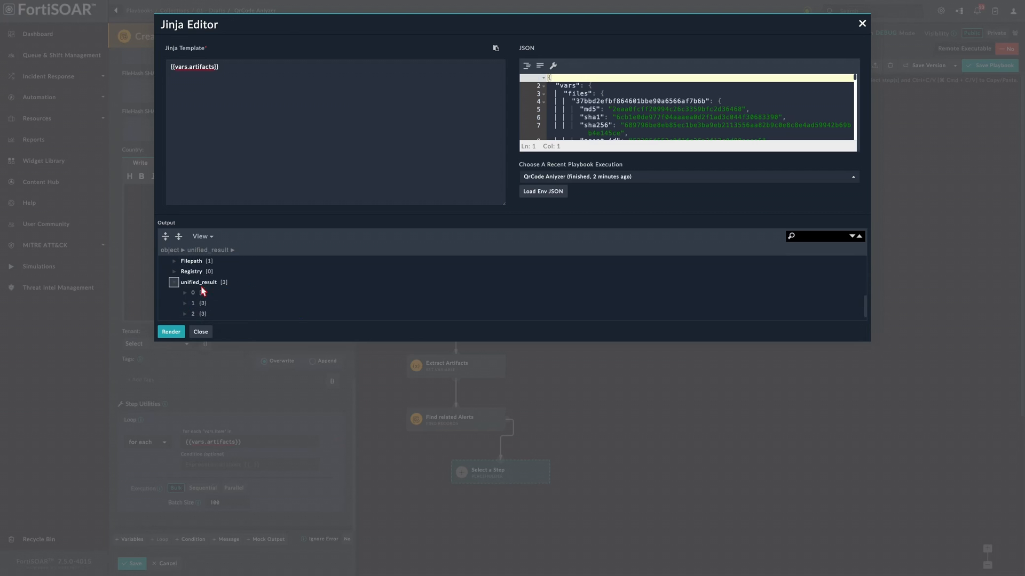
left_click(185, 293)
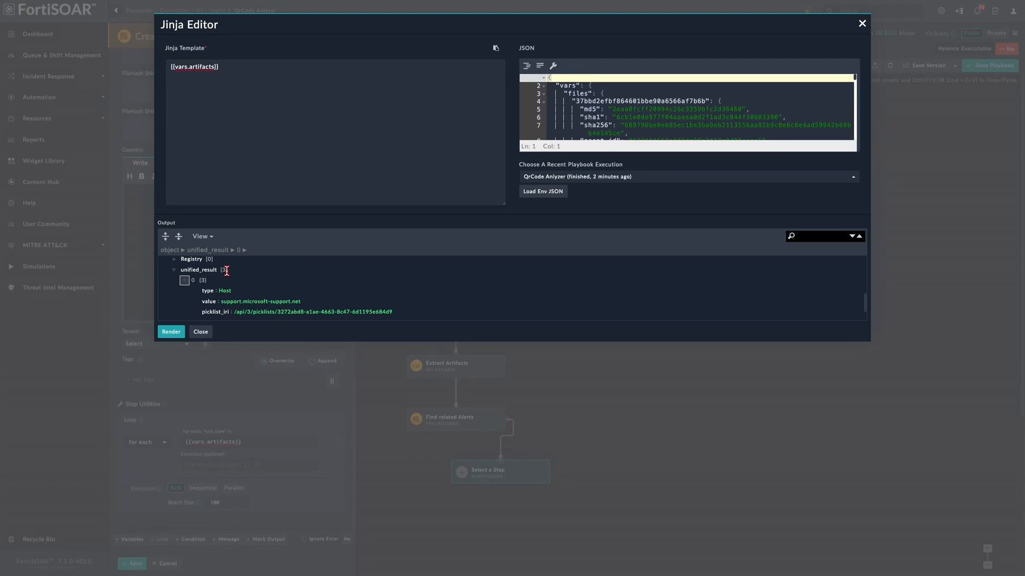
scroll(248, 287, "down", 1)
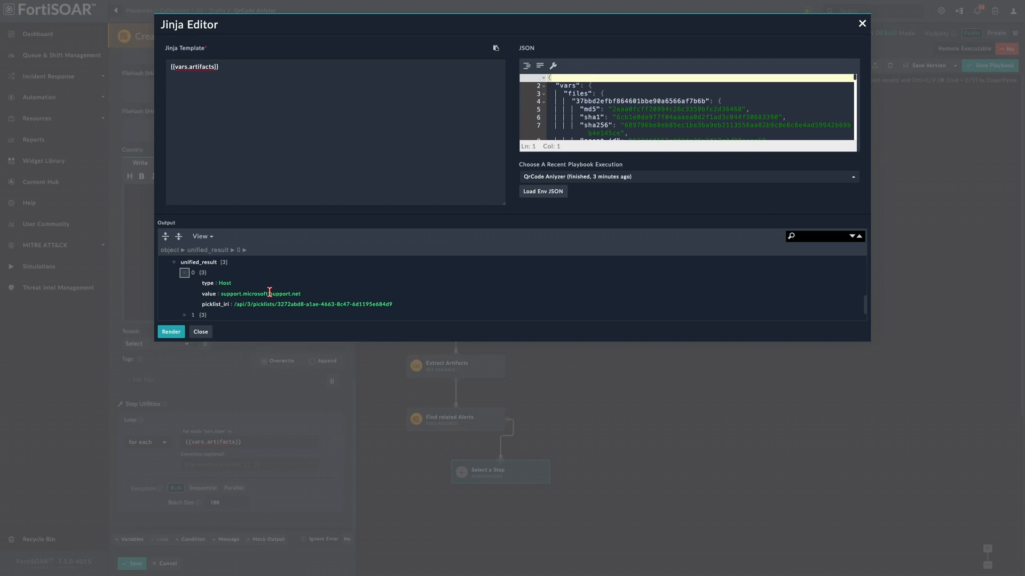
scroll(271, 291, "down", 1)
left_click(184, 302)
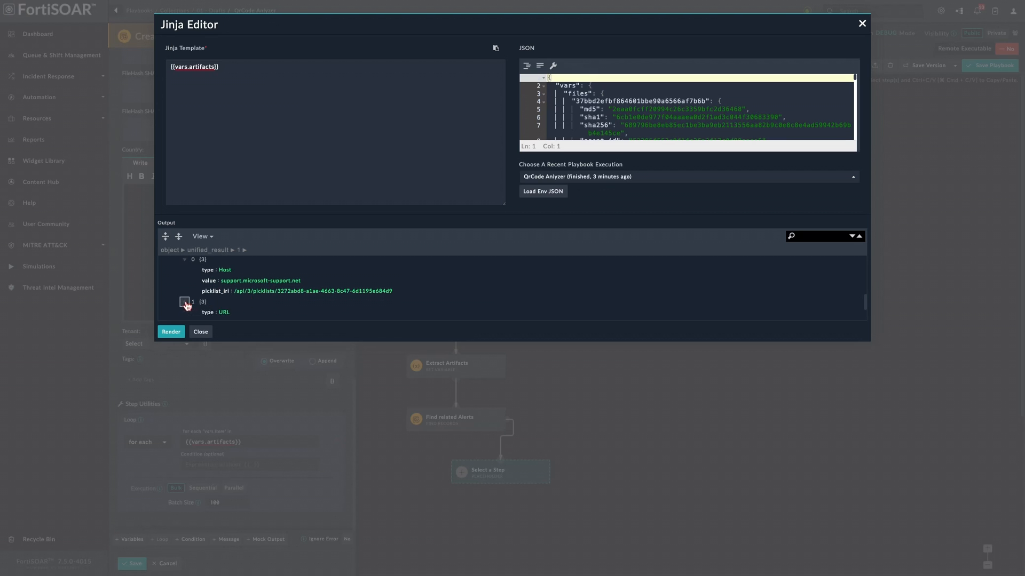
scroll(269, 294, "down", 2)
scroll(269, 292, "up", 5)
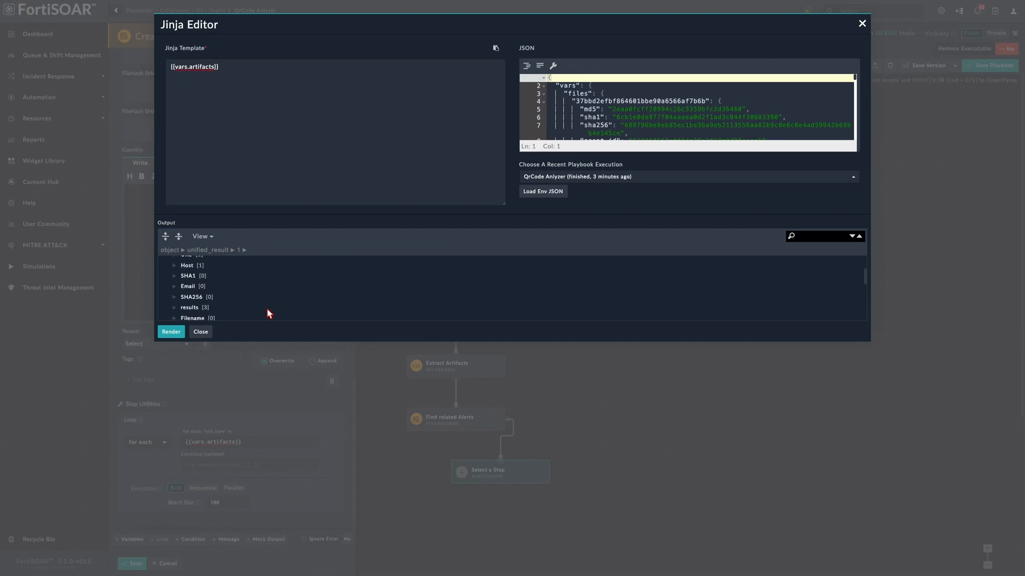
scroll(265, 306, "down", 5)
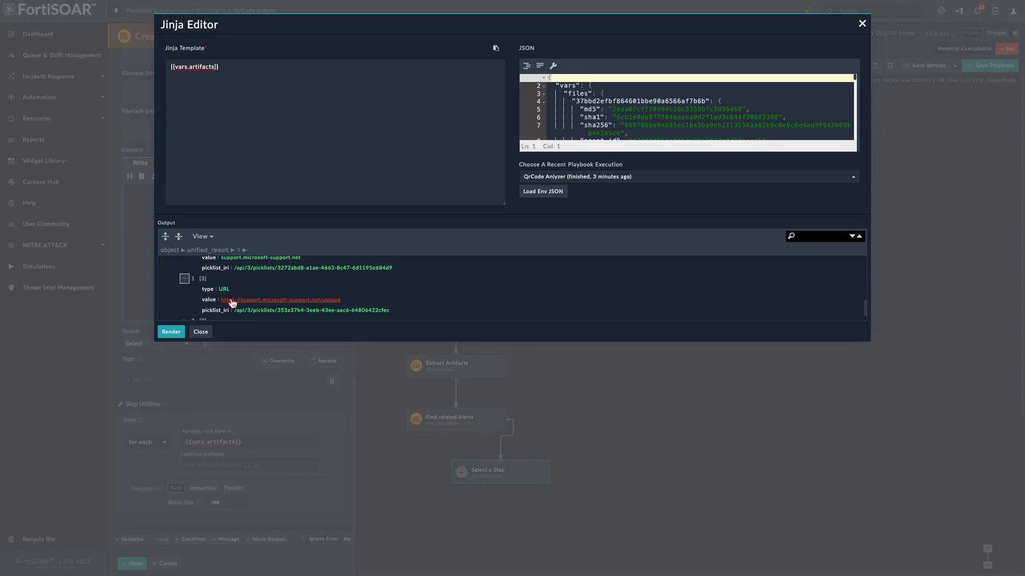
left_click(185, 308)
scroll(316, 316, "down", 1)
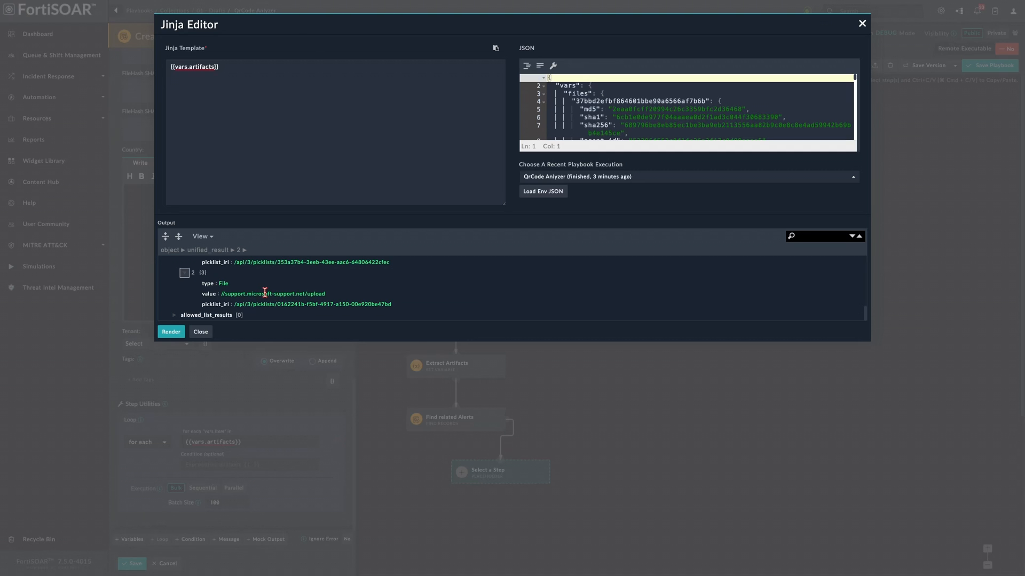
scroll(235, 283, "up", 10)
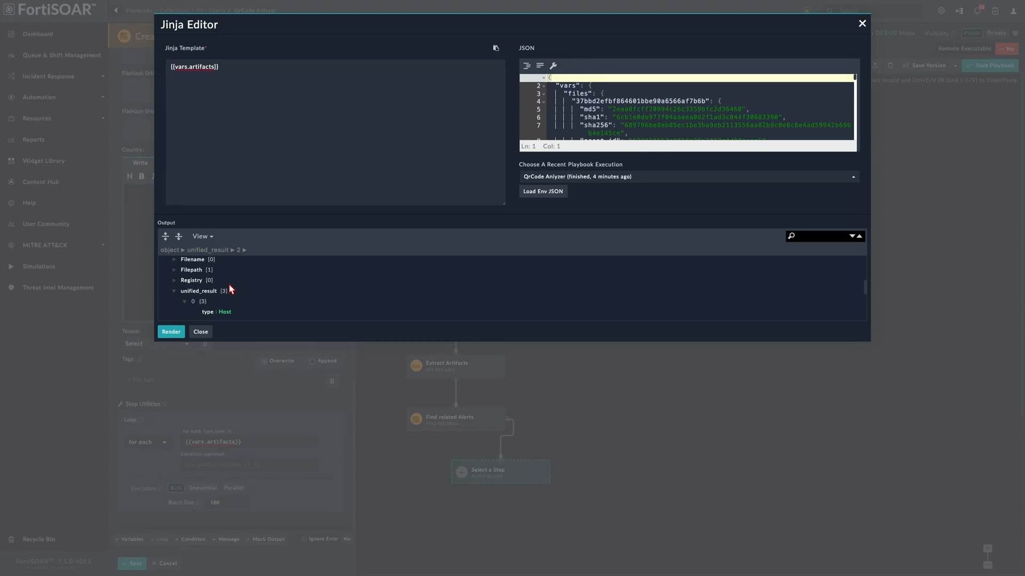
- Copy the unified_result key and extend the Create Indicator loop's expression to {{vars.artifacts.unified_result}}
double_click(197, 291)
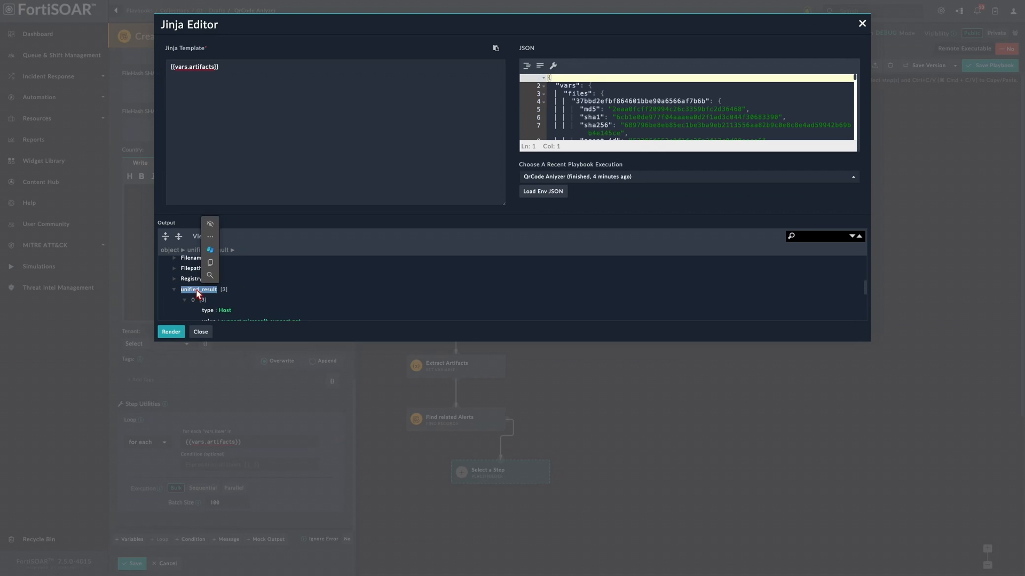
key("ctrl+c")
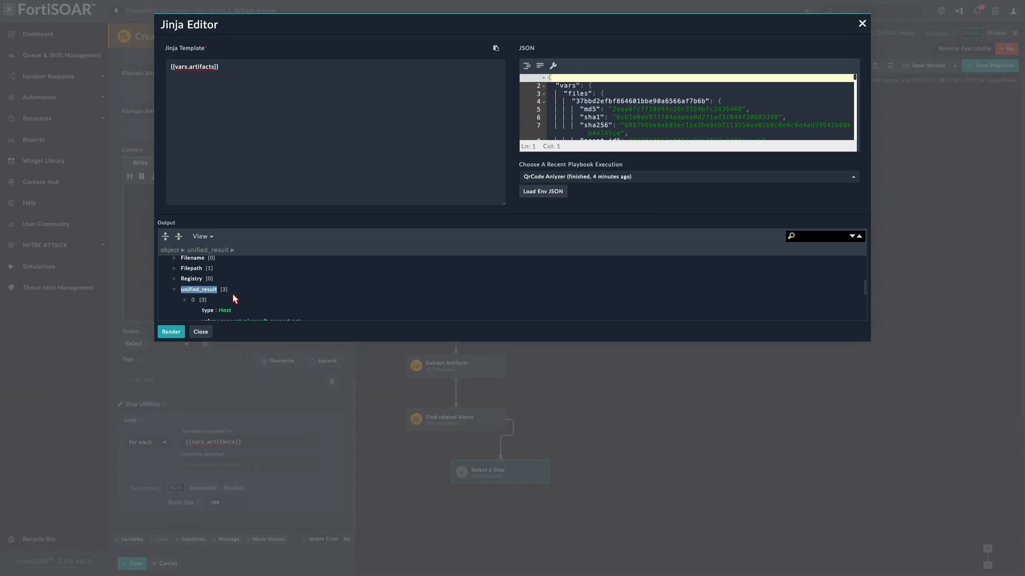
left_click(206, 332)
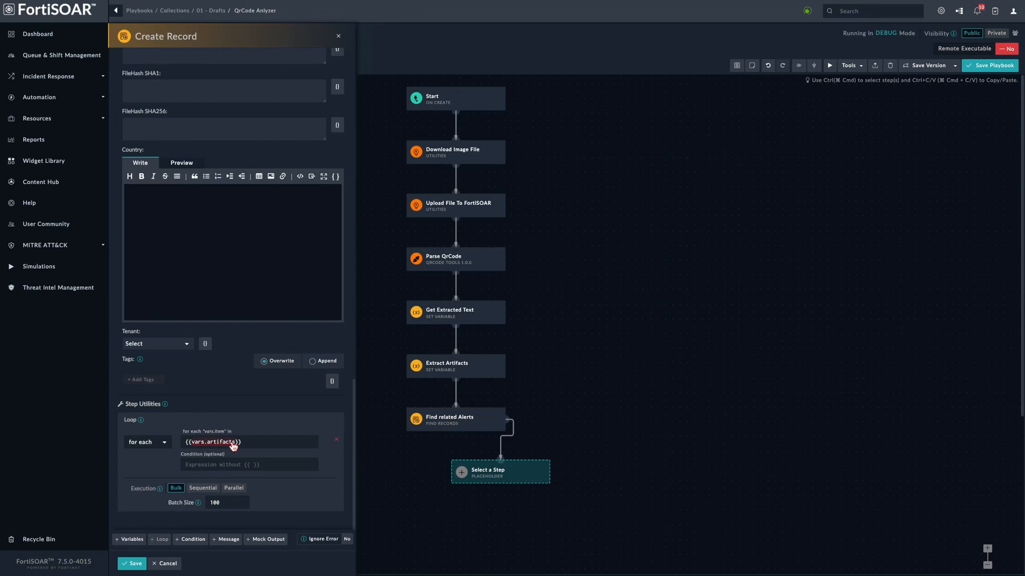
left_click(238, 447)
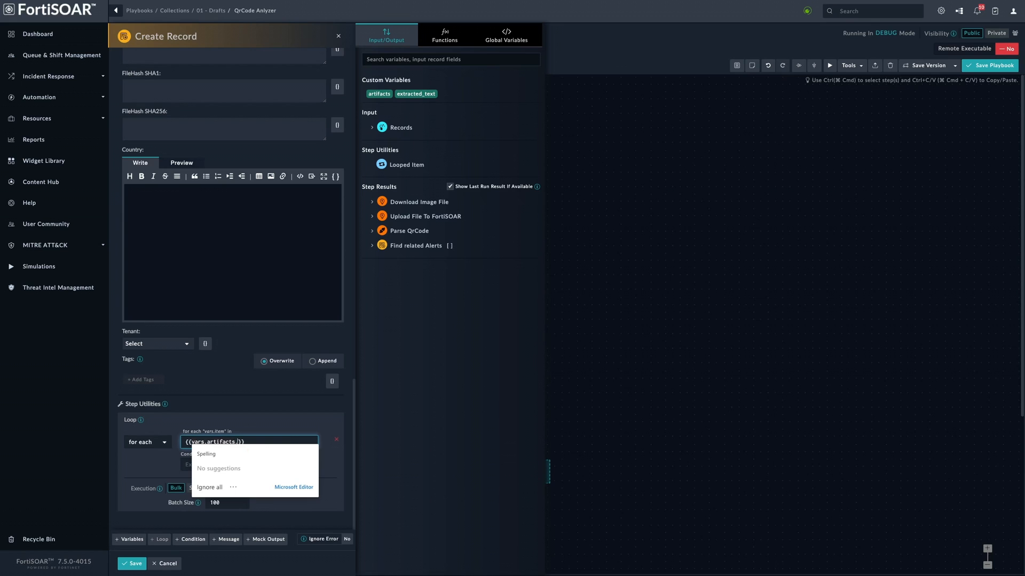
key("ctrl+v")
key("Escape")
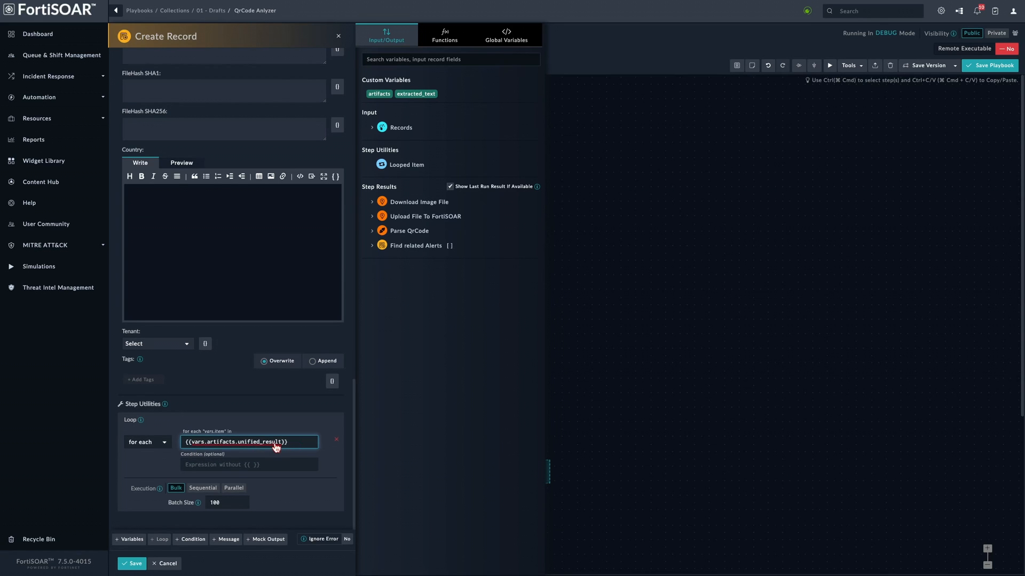
- Render {{vars.artifacts}} again in the Jinja Editor and check the attribute names in the first unified_result entry
scroll(223, 342, "up", 1)
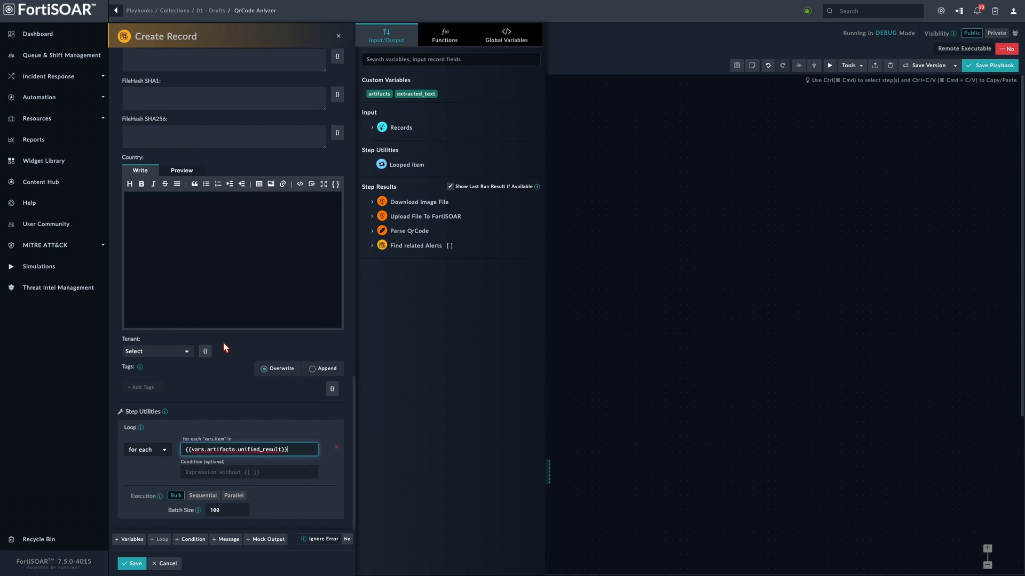
left_click(851, 65)
left_click(860, 163)
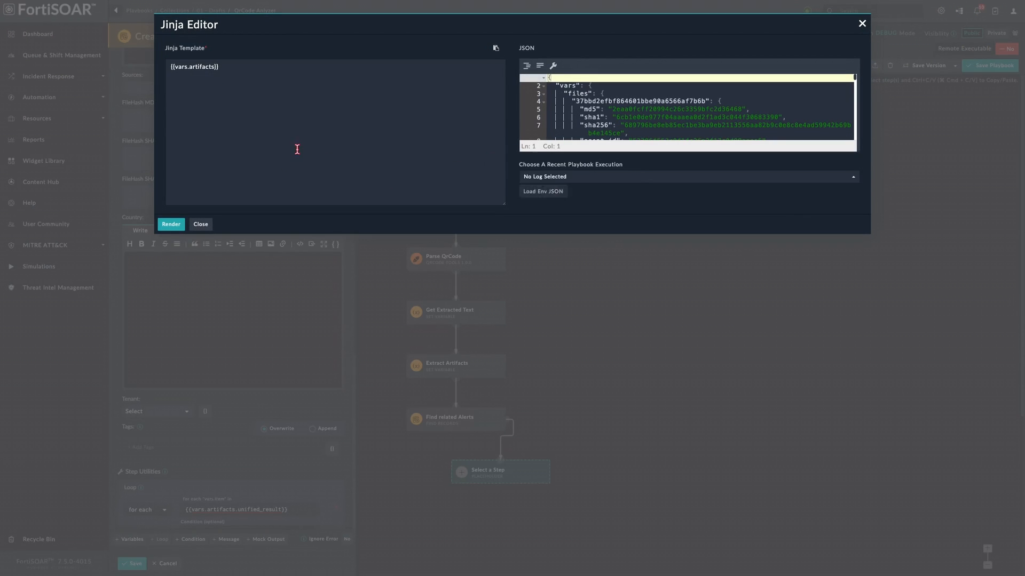
left_click(169, 225)
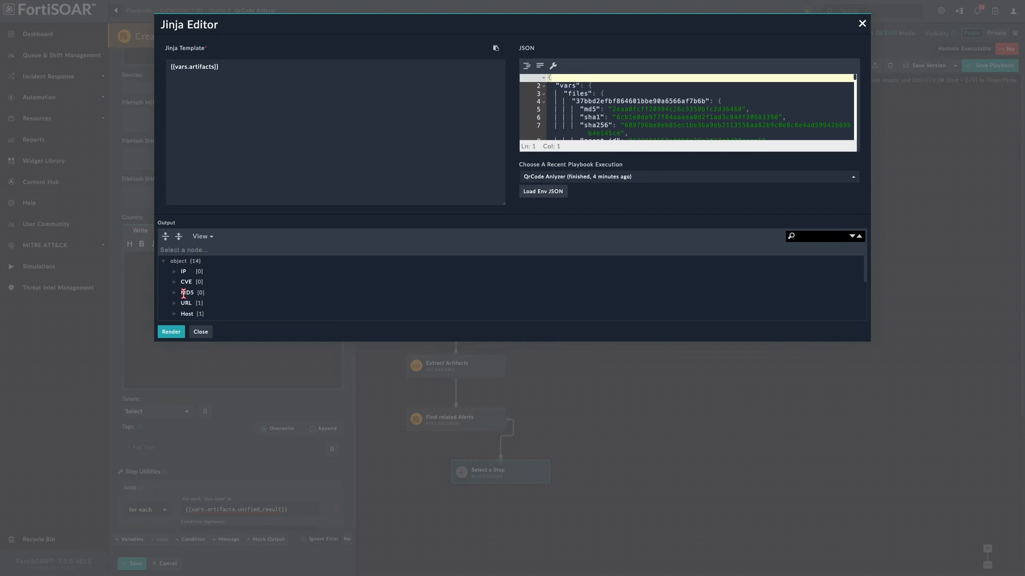
scroll(180, 302, "down", 4)
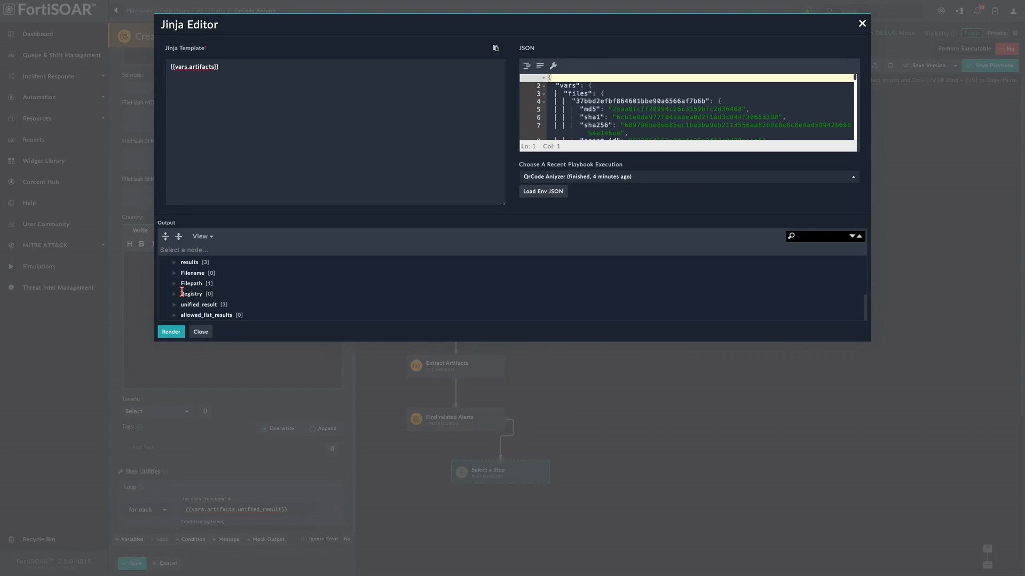
scroll(181, 296, "up", 2)
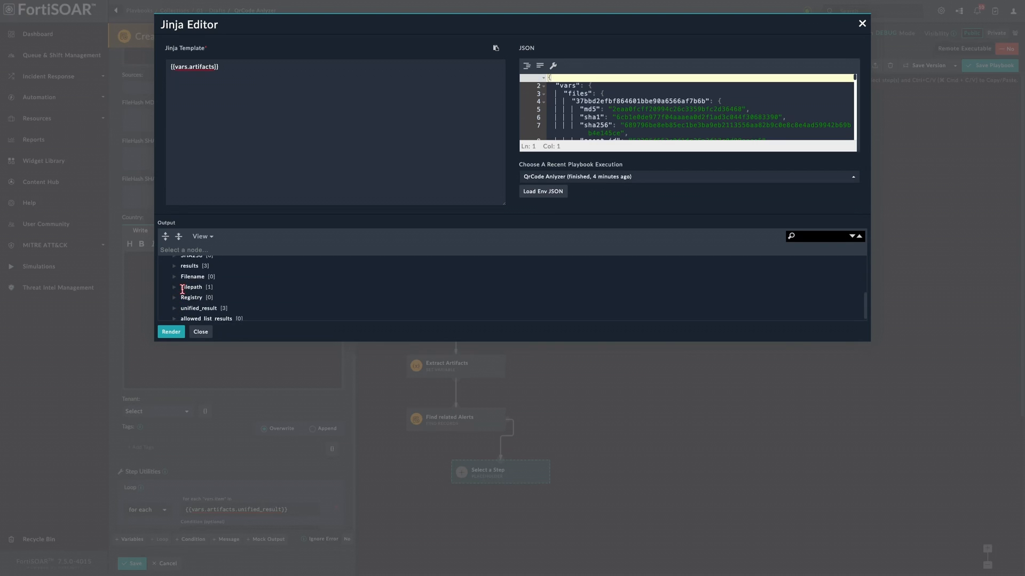
scroll(182, 291, "up", 2)
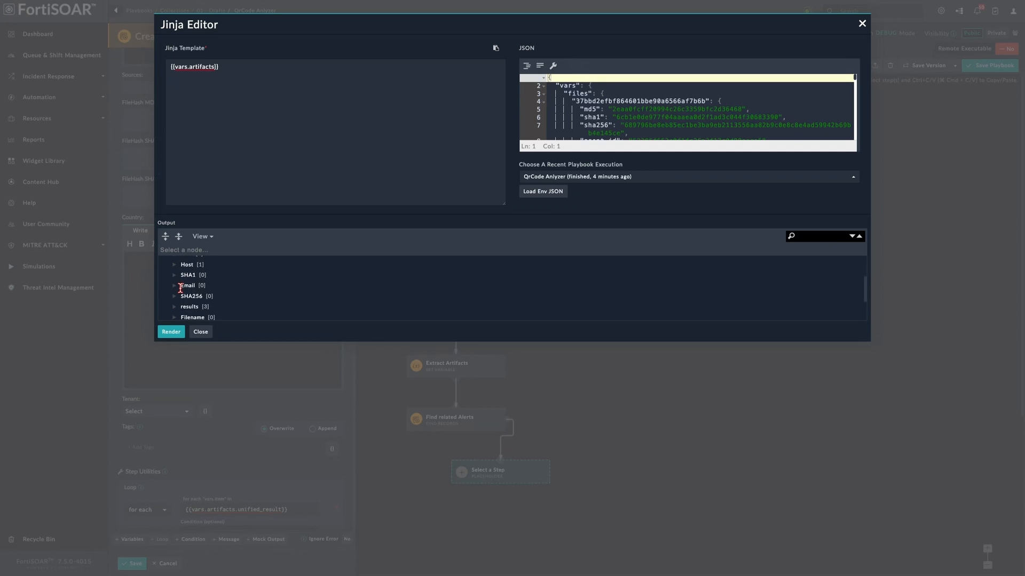
scroll(182, 294, "down", 3)
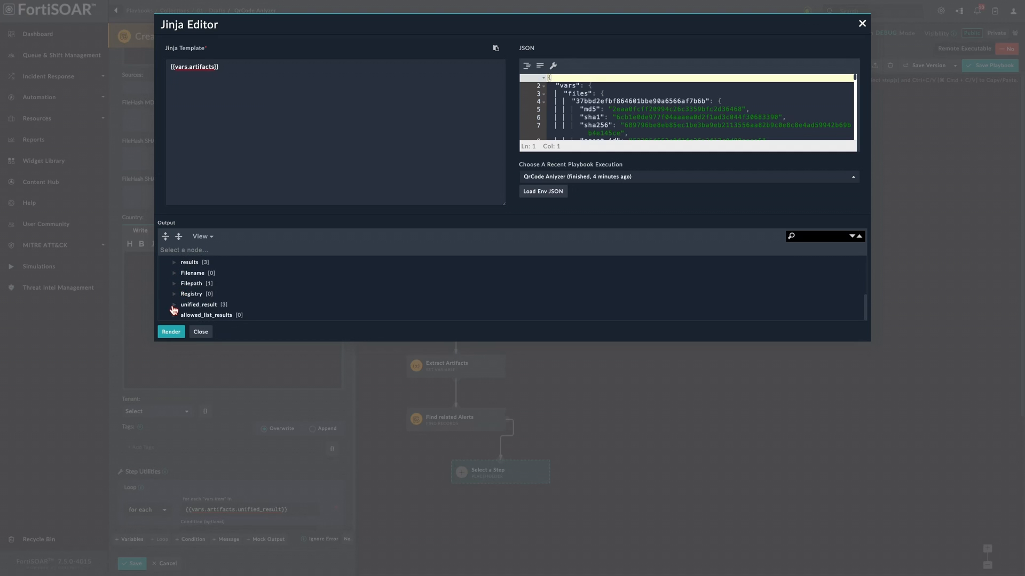
left_click(174, 304)
scroll(189, 310, "down", 3)
left_click(185, 284)
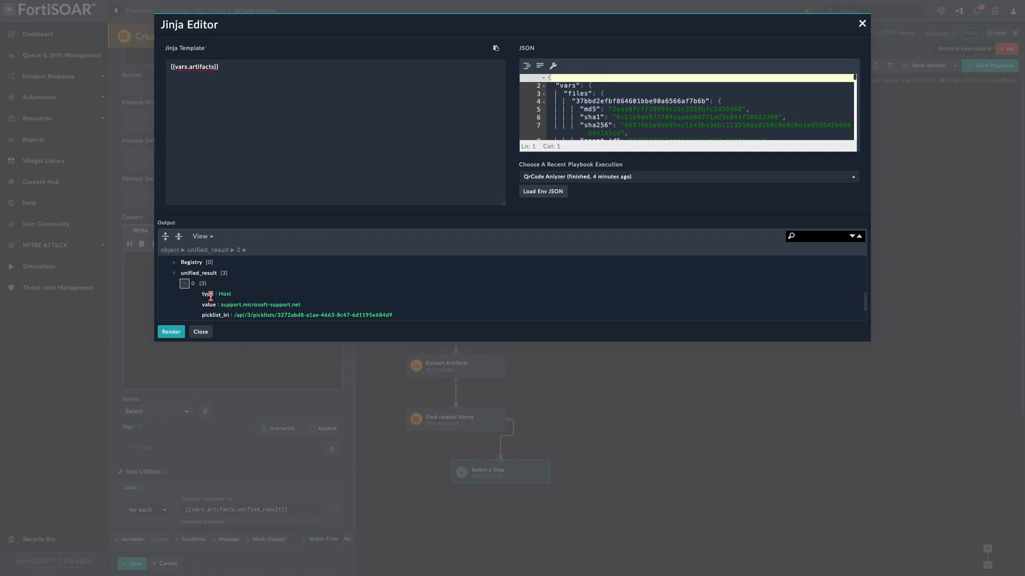
left_click(200, 332)
- Set the indicator's Value field to the looped item's value with the expression {{vars.item.value}}
scroll(191, 244, "up", 5)
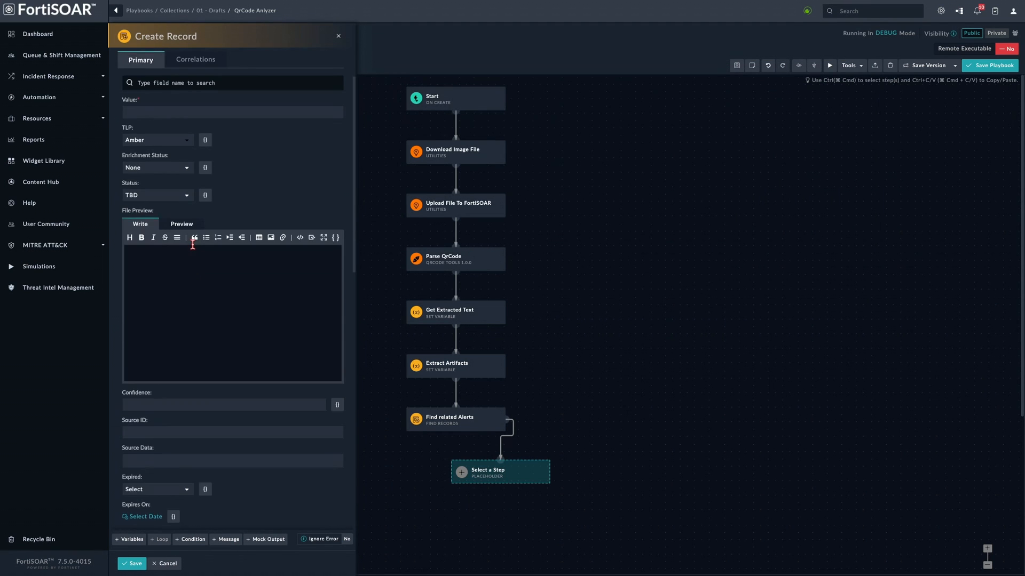
scroll(192, 244, "up", 3)
left_click(153, 262)
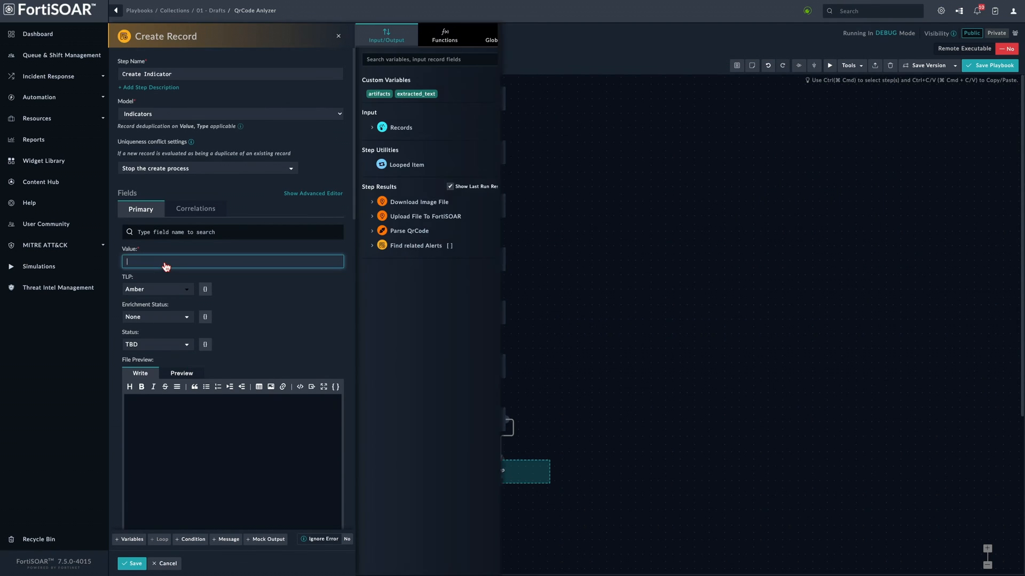
left_click(408, 167)
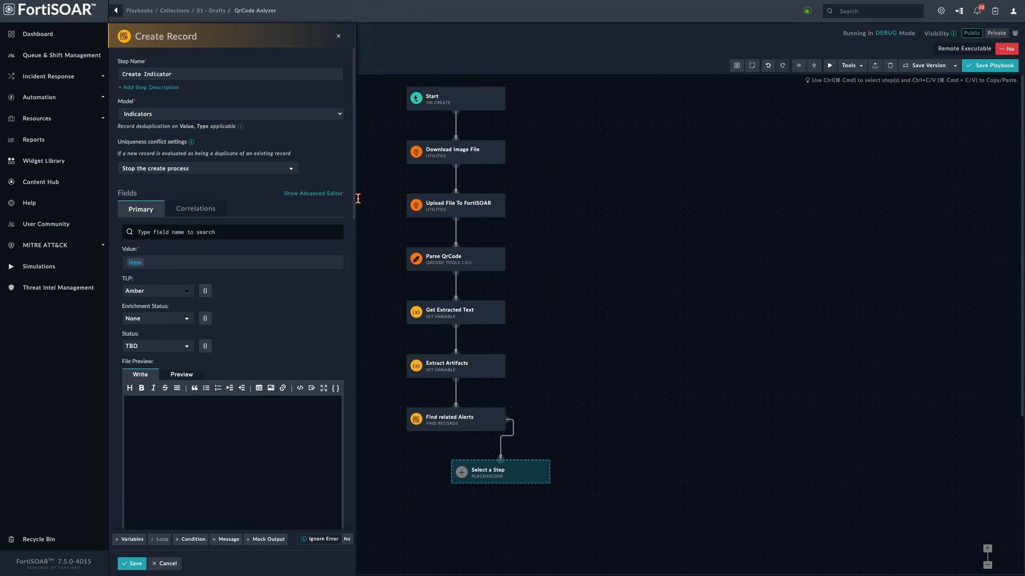
left_click(186, 263)
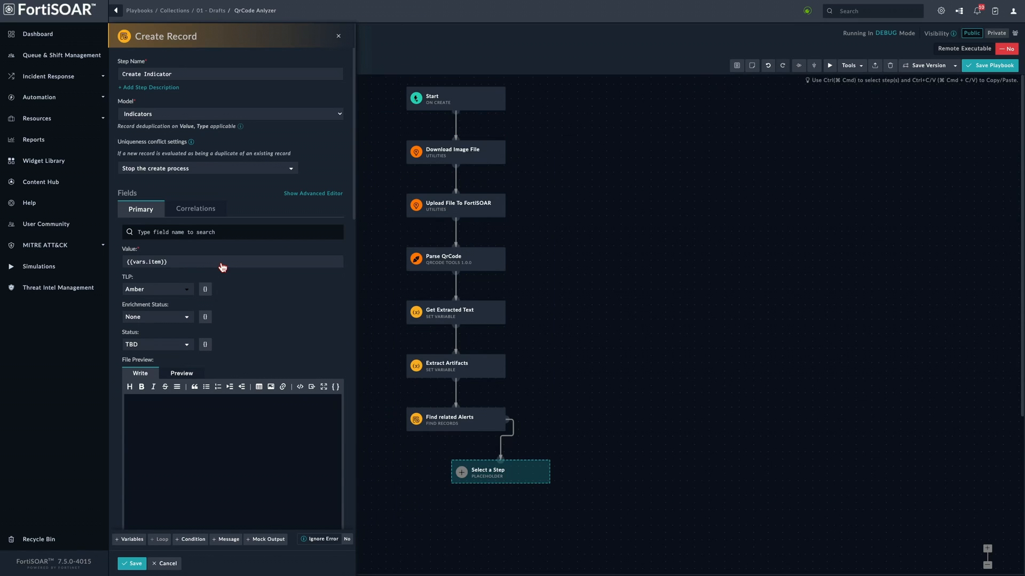
left_click(161, 263)
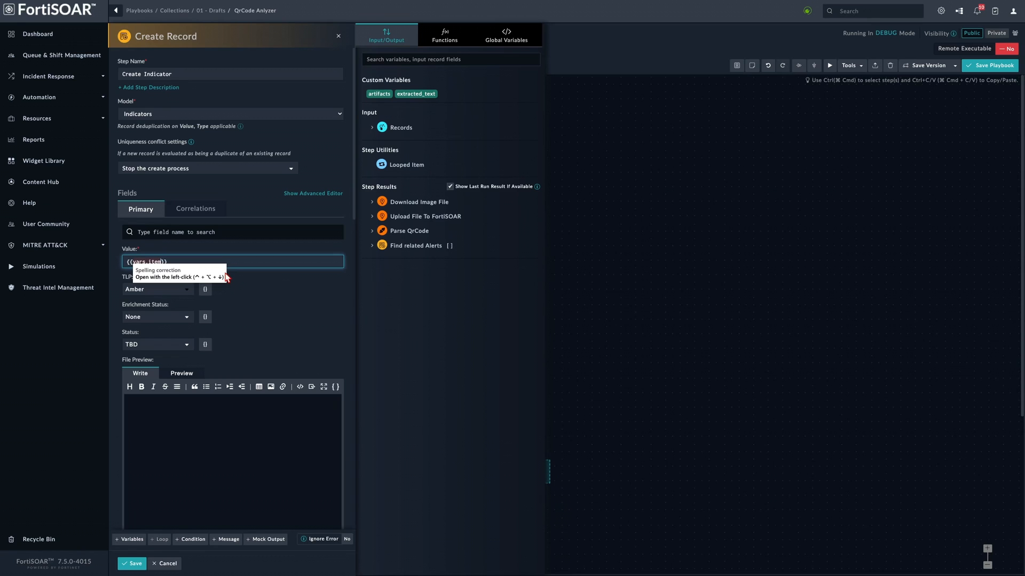
type(".value")
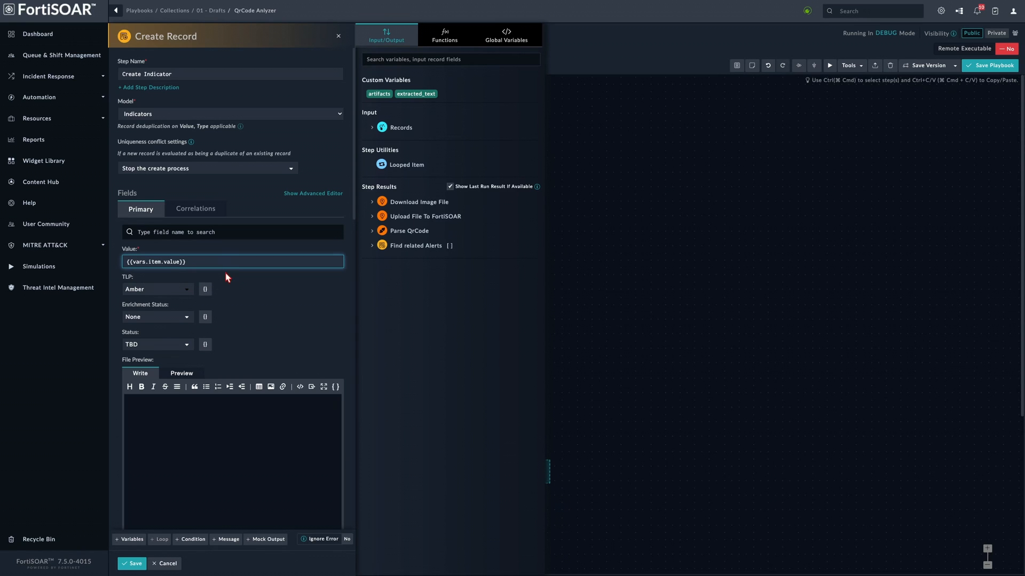
- Filter the Create Indicator fields by "type" and look through the options of the Type field
left_click(209, 232)
type("type")
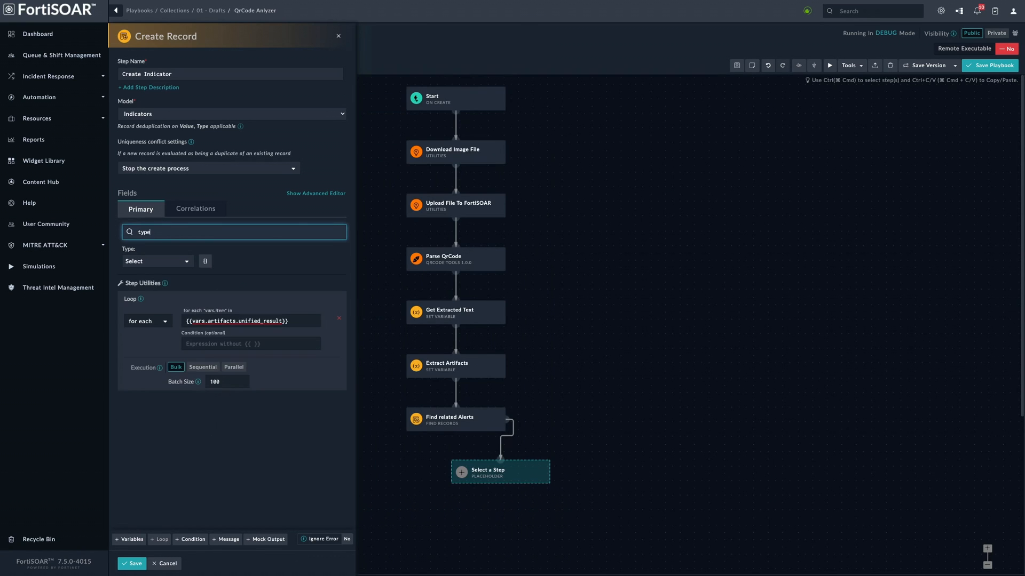
left_click(188, 262)
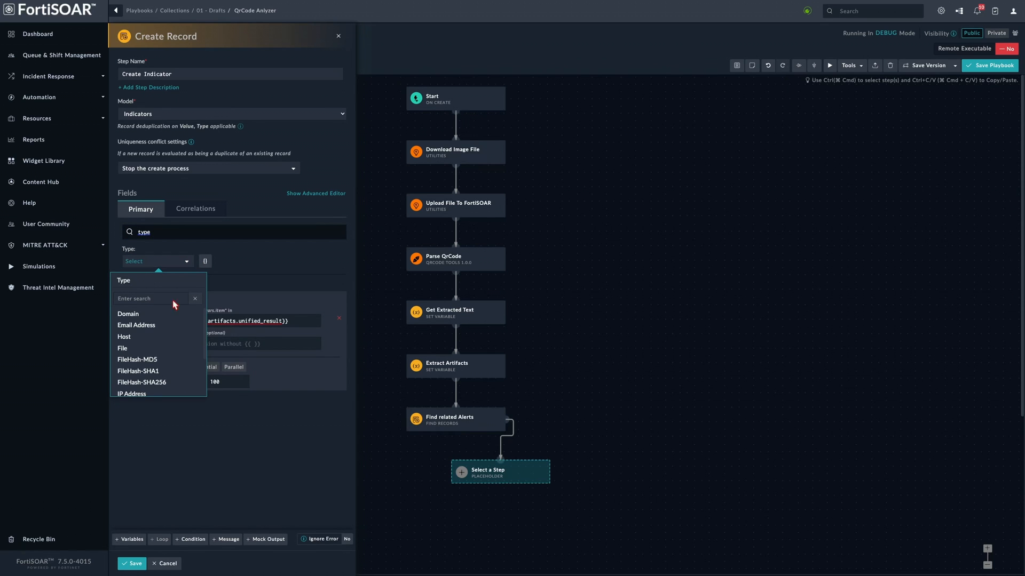
scroll(160, 342, "down", 3)
left_click(250, 256)
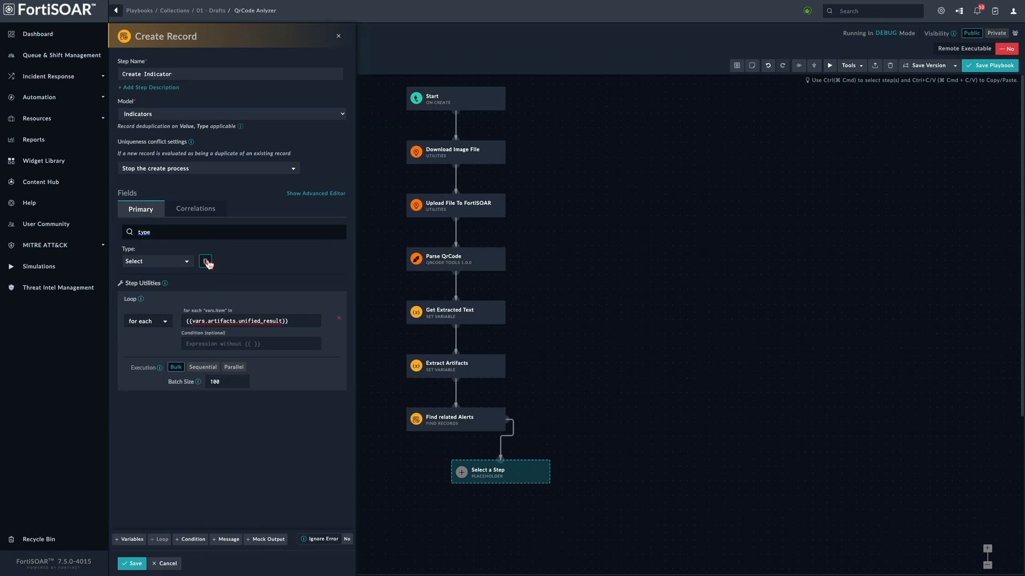
- Give the Type field a custom expression by adding an IRI lookup of the Port value from the IndicatorType picklist
left_click(205, 261)
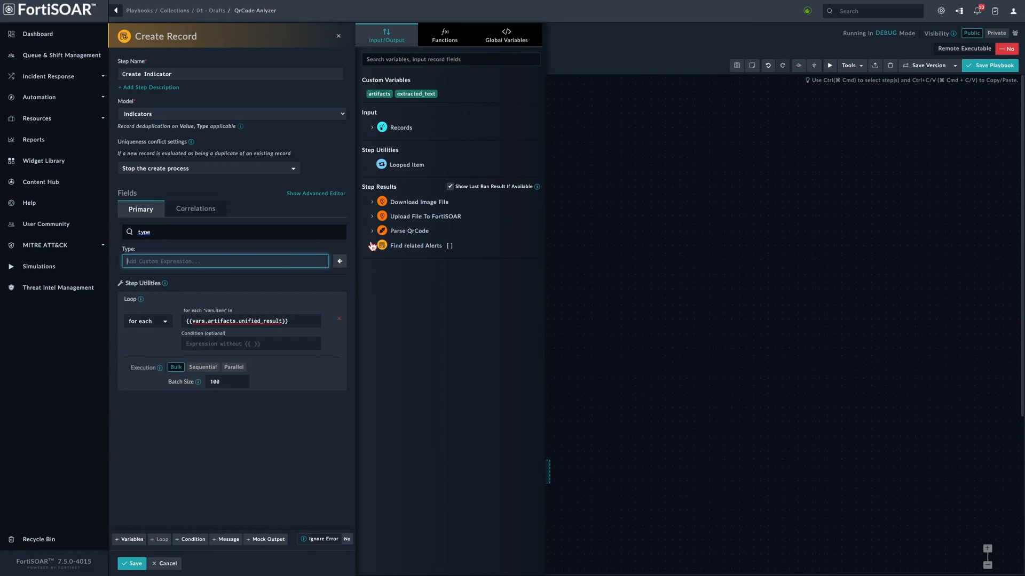
left_click(444, 41)
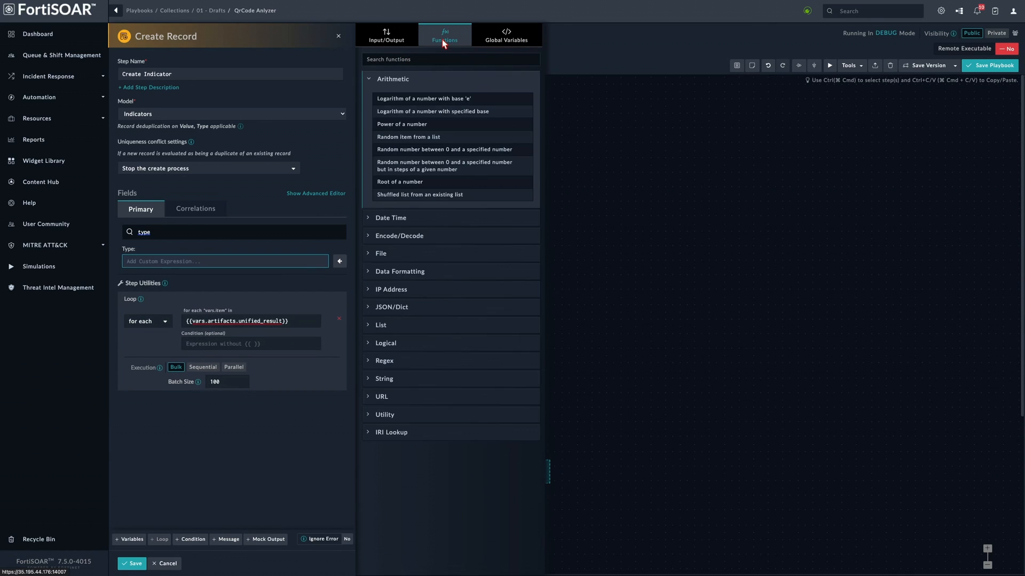
left_click(373, 435)
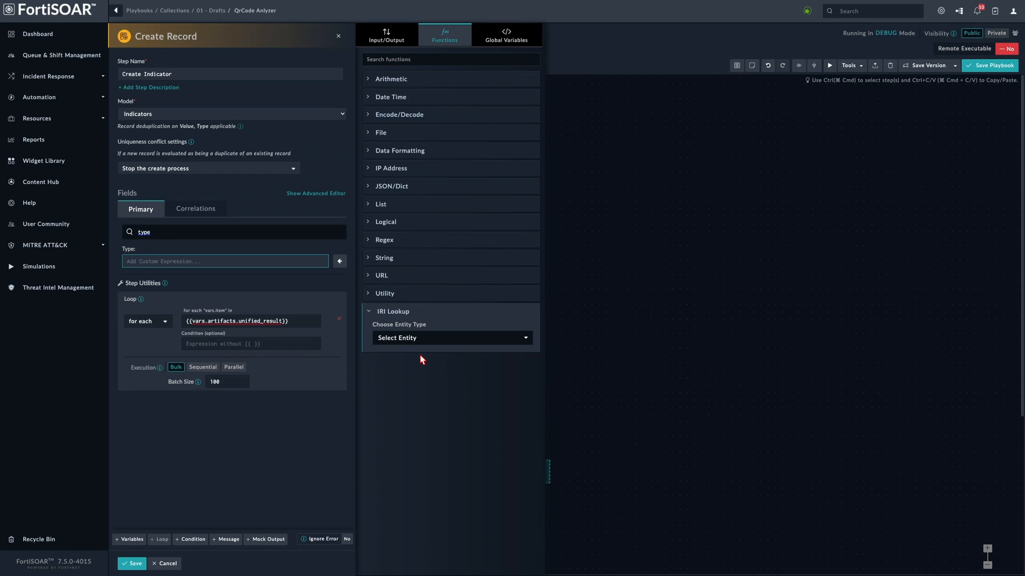
left_click(411, 340)
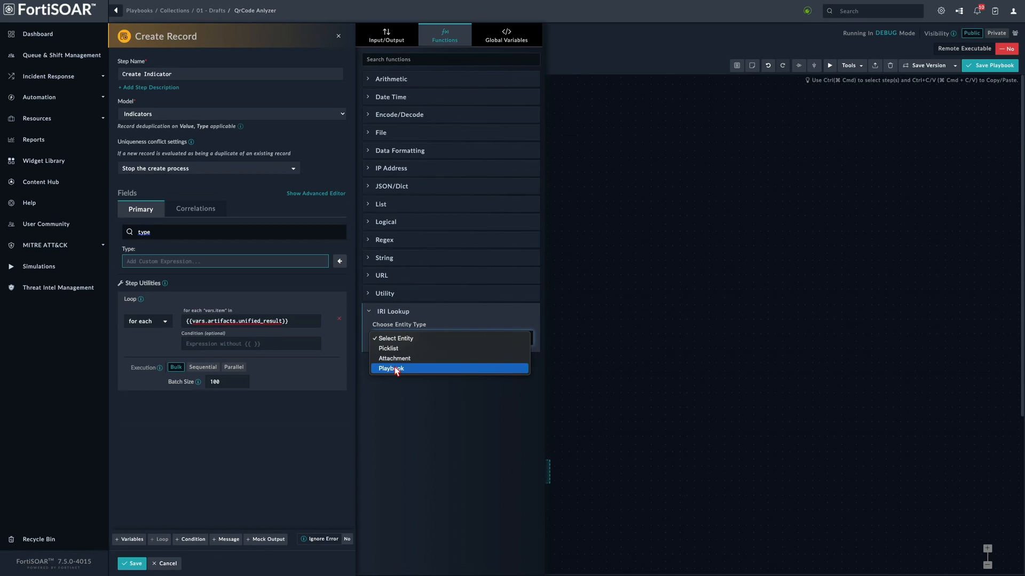
left_click(399, 351)
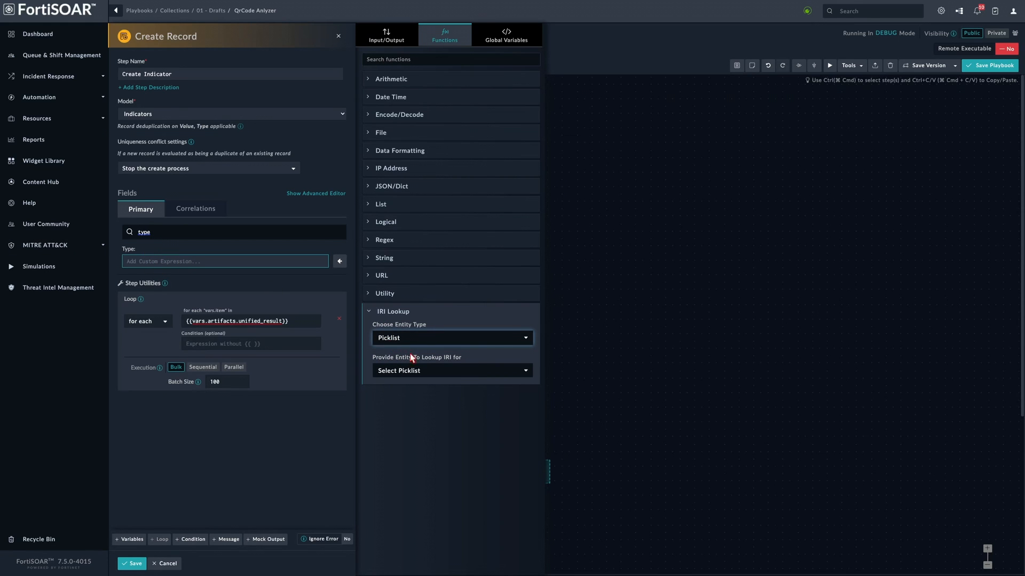
left_click(408, 376)
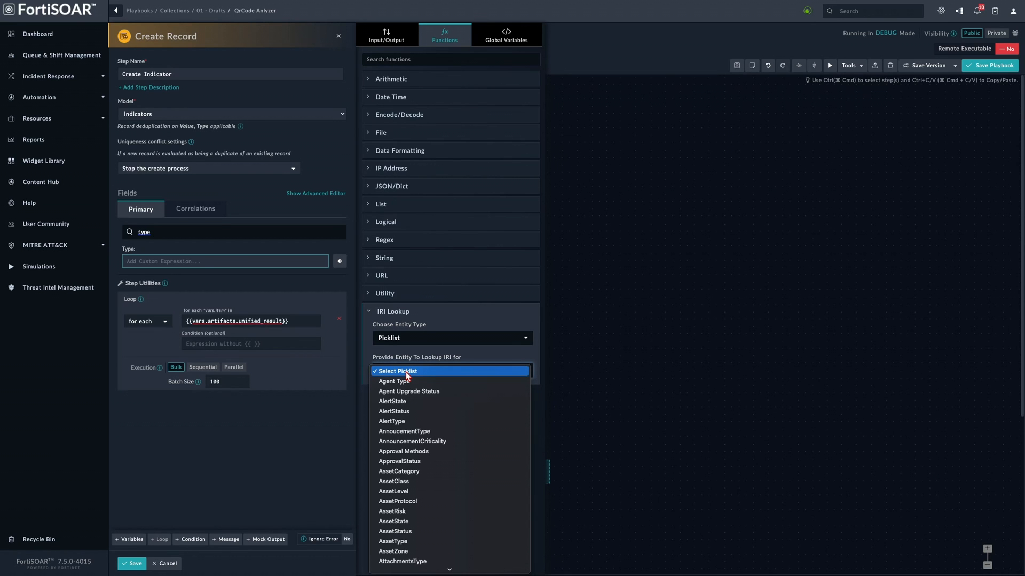
scroll(403, 480, "down", 10)
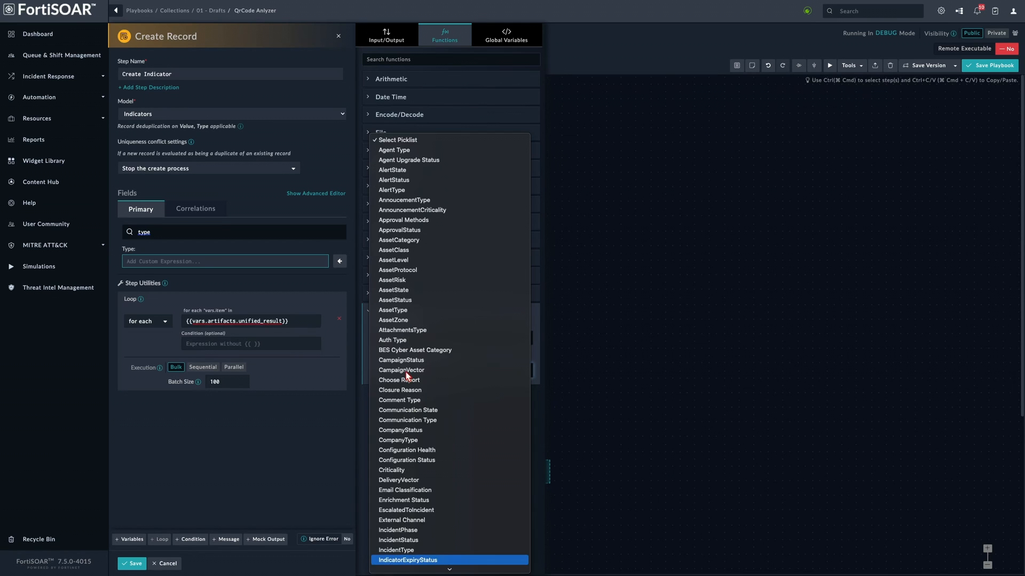
scroll(395, 549, "down", 3)
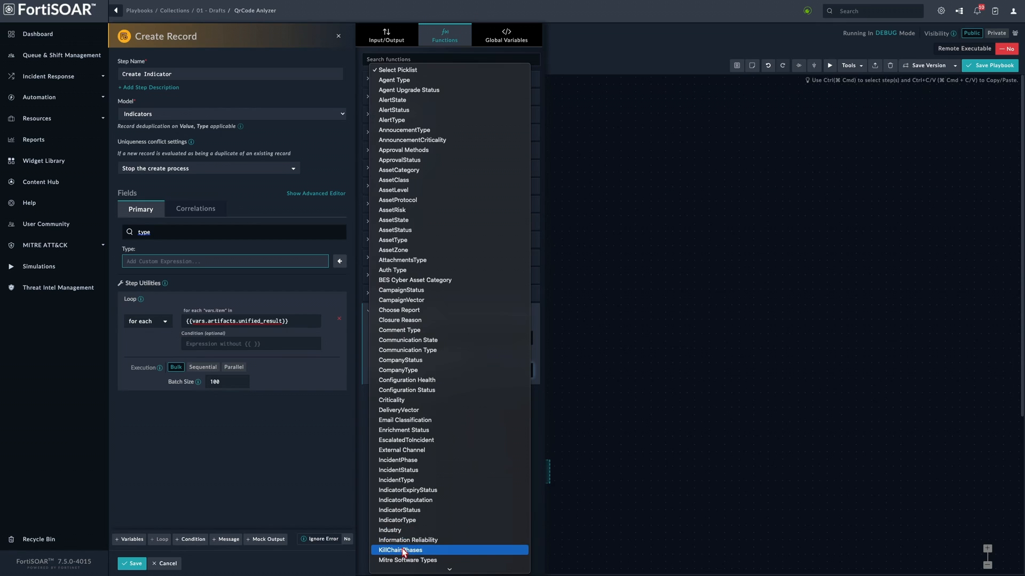
left_click(419, 525)
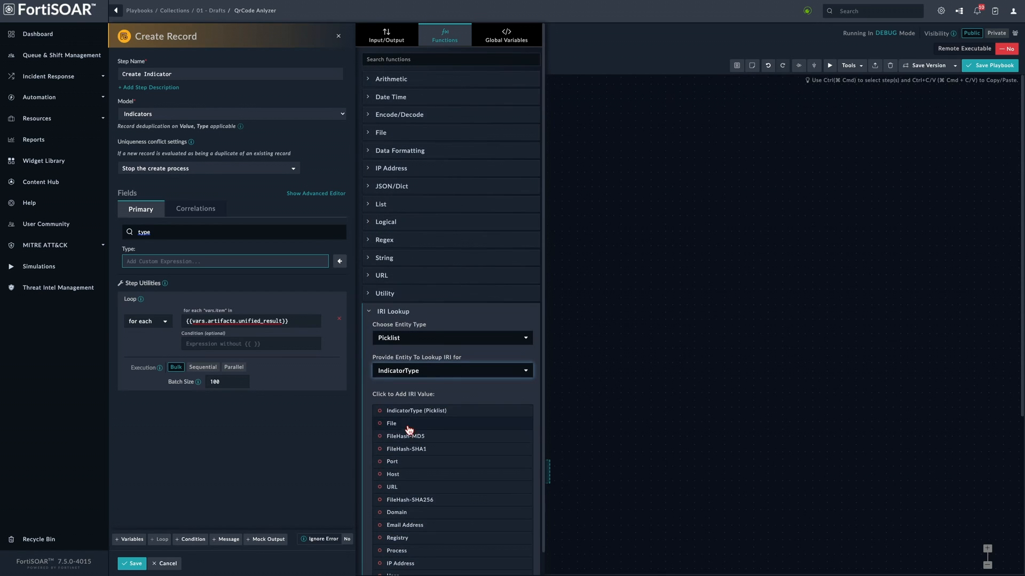
scroll(419, 463, "down", 1)
left_click(412, 443)
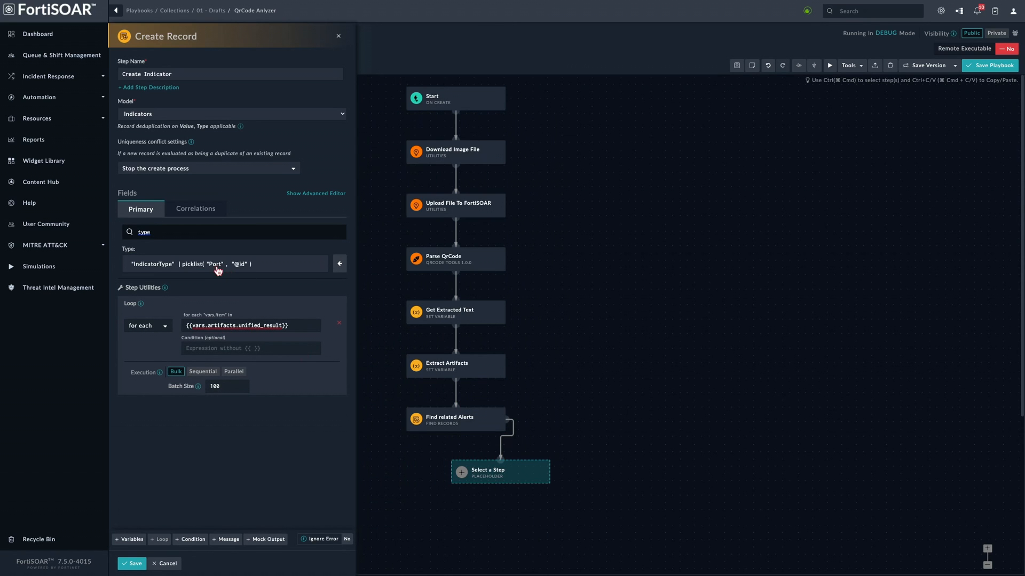
left_click(279, 270)
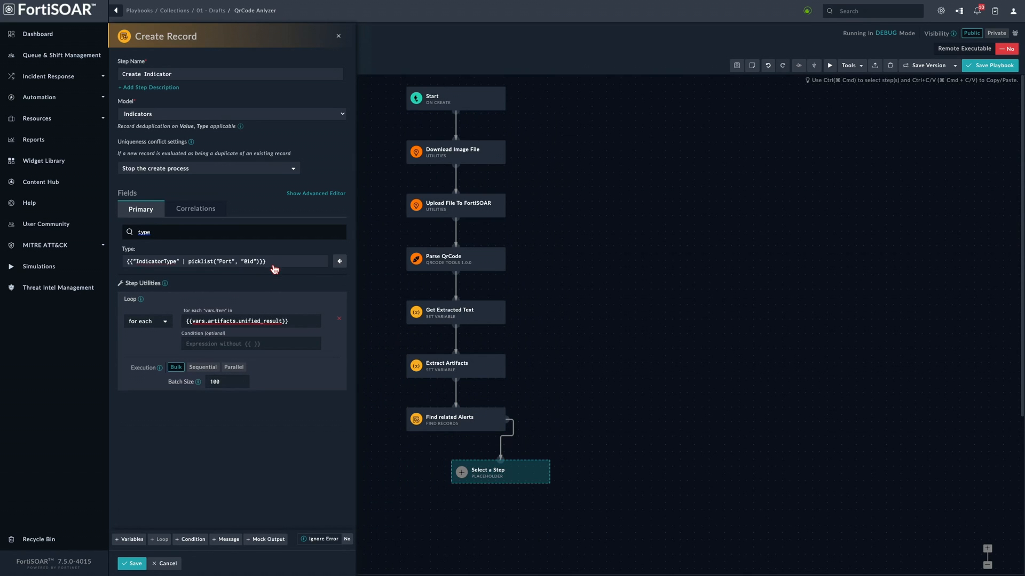
double_click(226, 263)
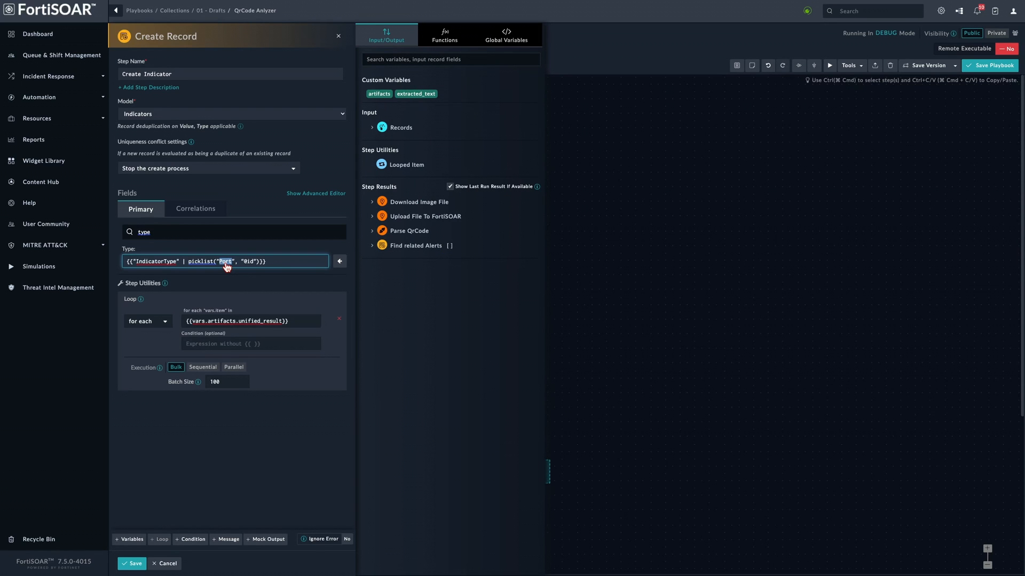
left_click(235, 261)
key("BackSpace")
key("BackSpace")
key("BackSpace")
key("BackSpace")
key("BackSpace")
key("BackSpace")
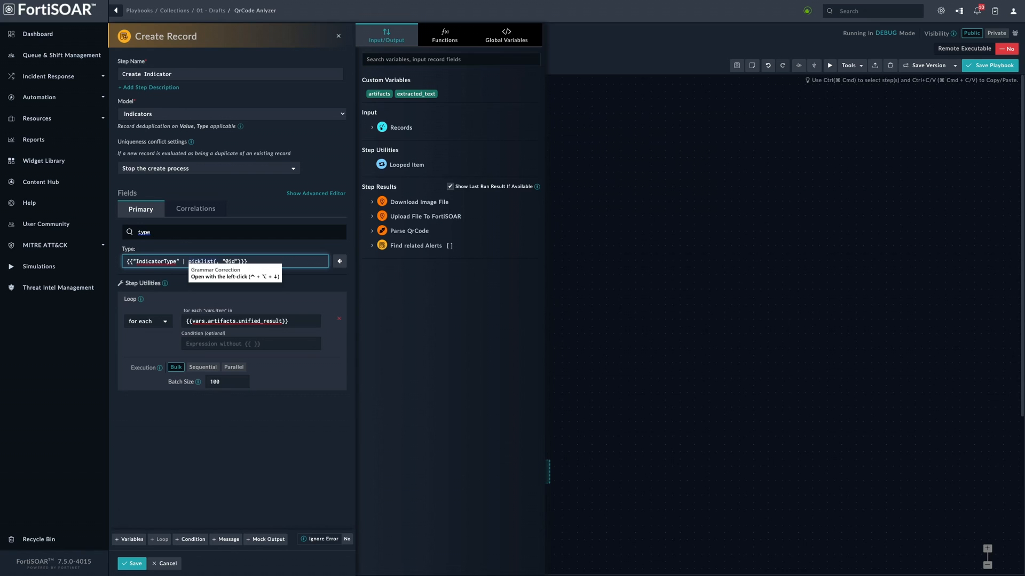
left_click(412, 165)
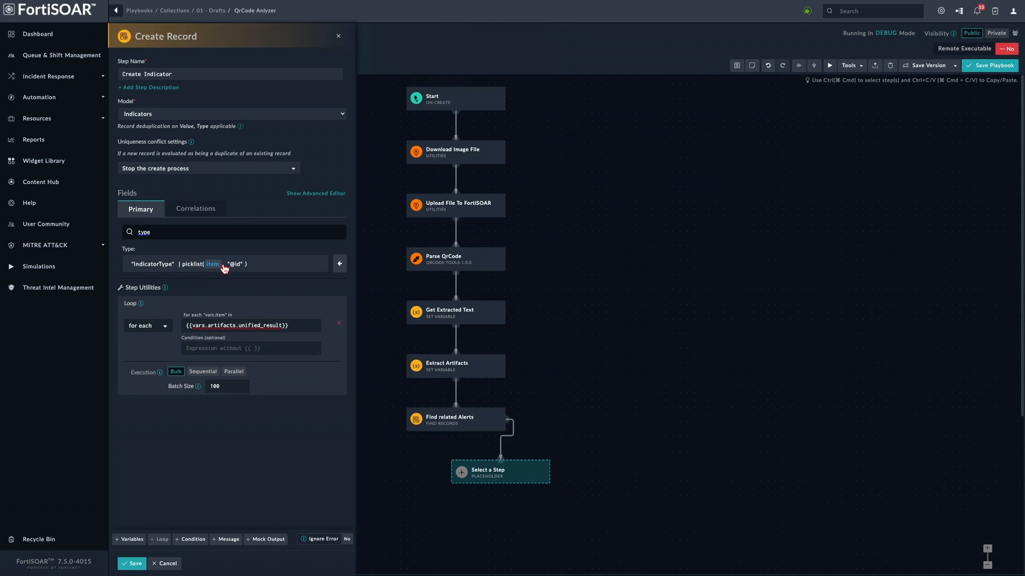
left_click(224, 268)
left_click(246, 267)
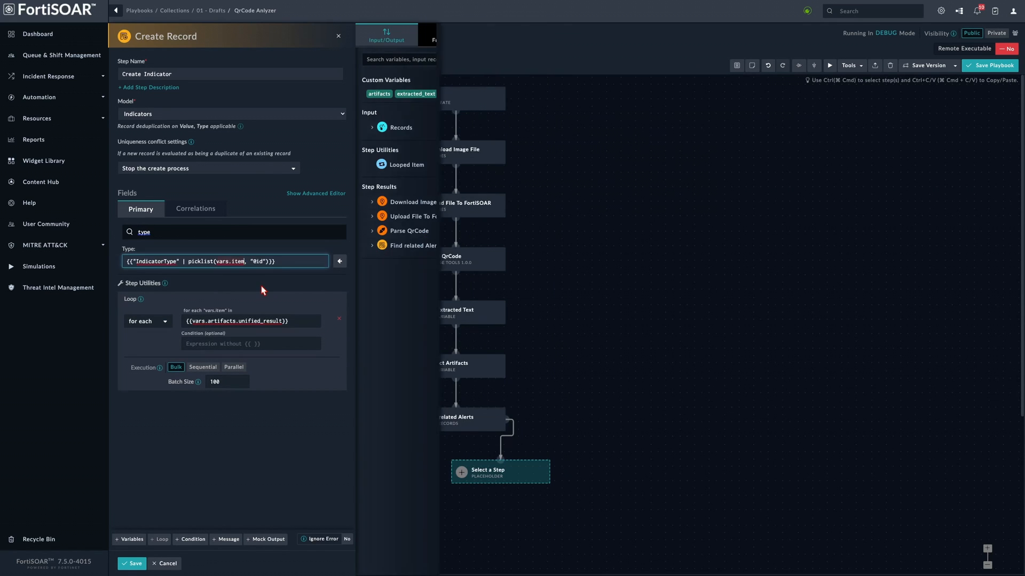
type(".type")
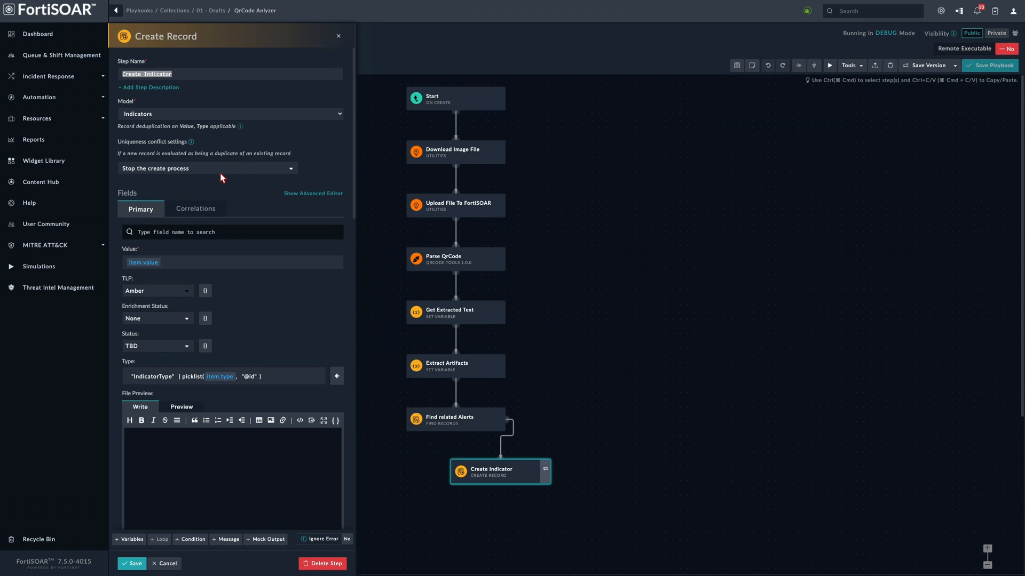
- Set the Create Indicator step's uniqueness conflict handling to "Selectively update some fields of the existing record"
left_click(186, 170)
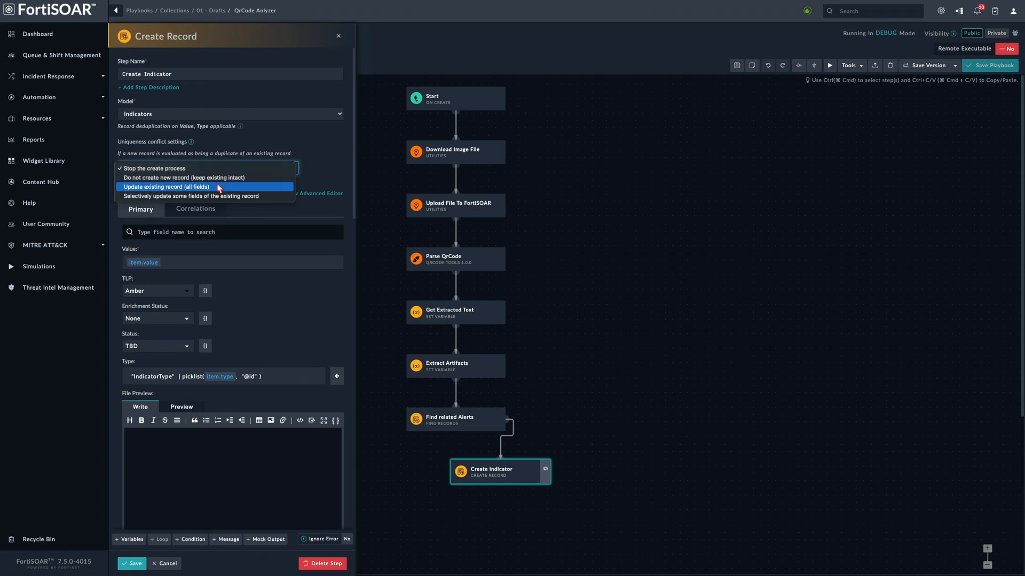
left_click(207, 197)
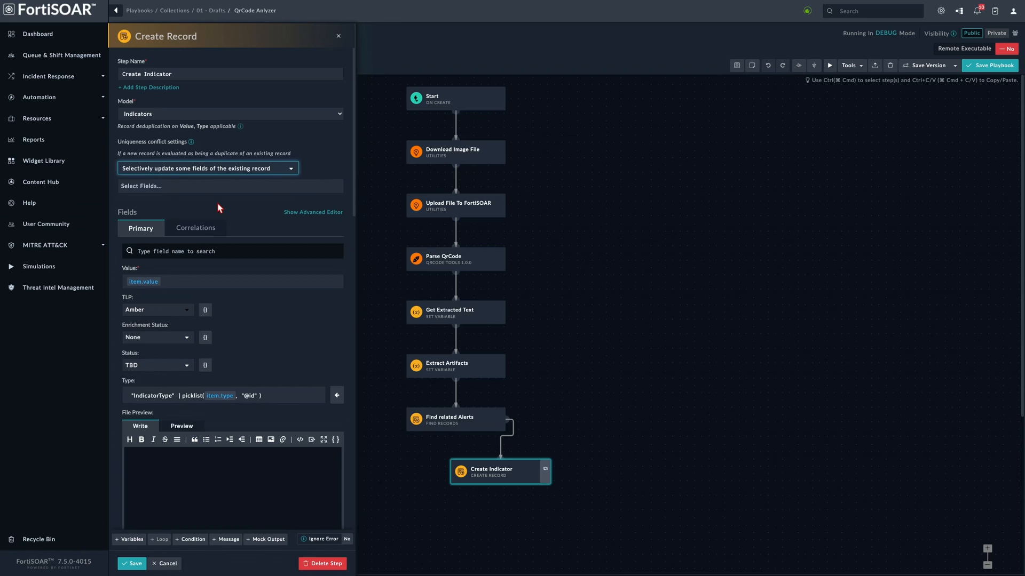
left_click(203, 168)
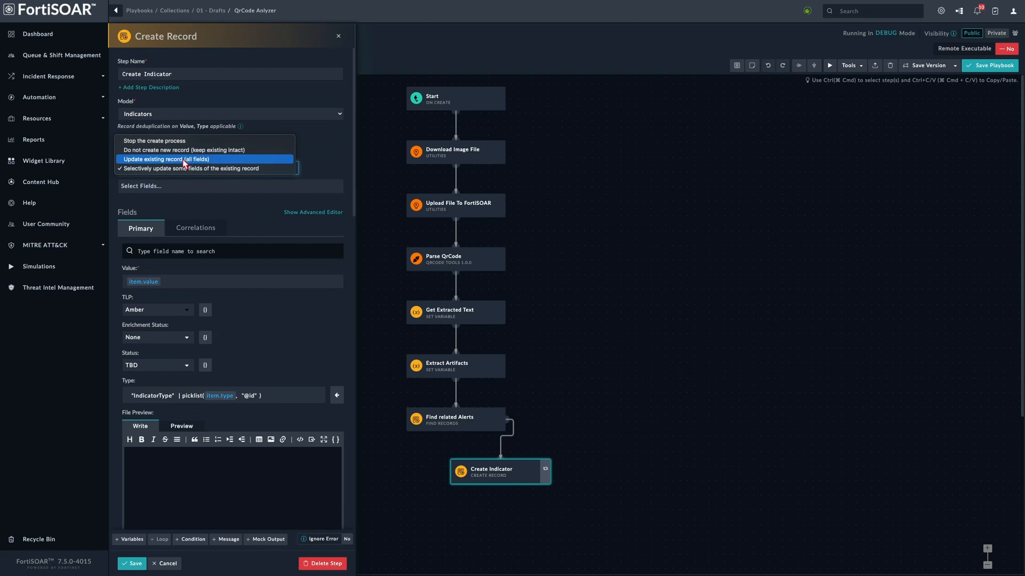
left_click(187, 194)
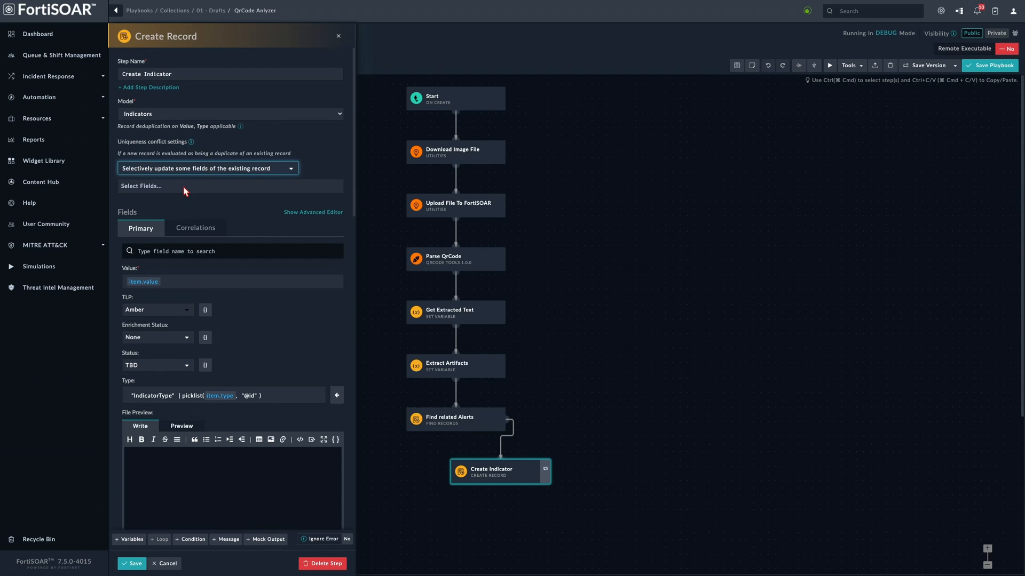
- Choose Alerts and Indicators as the fields to update on an existing duplicate record
left_click(176, 188)
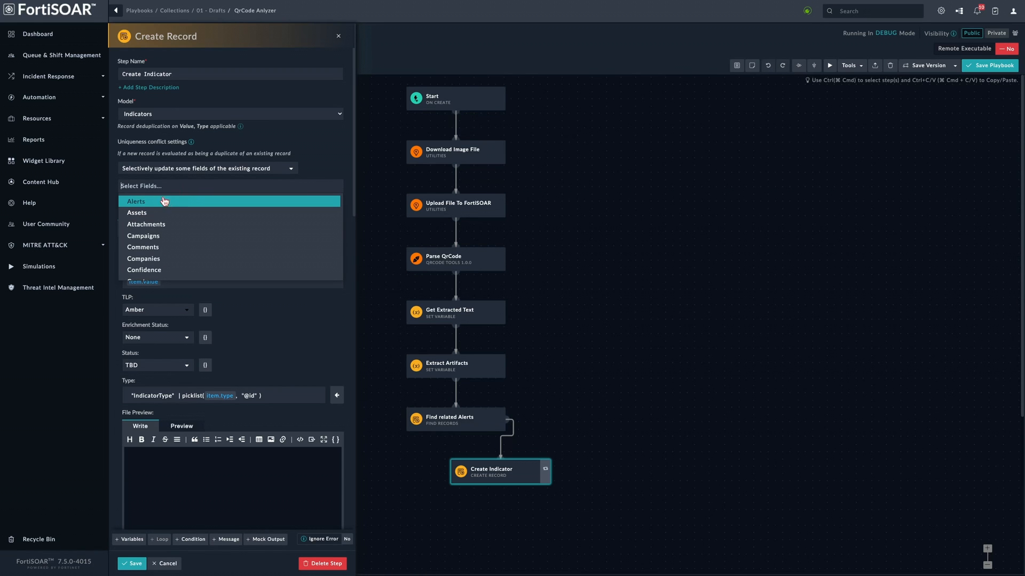
left_click(163, 201)
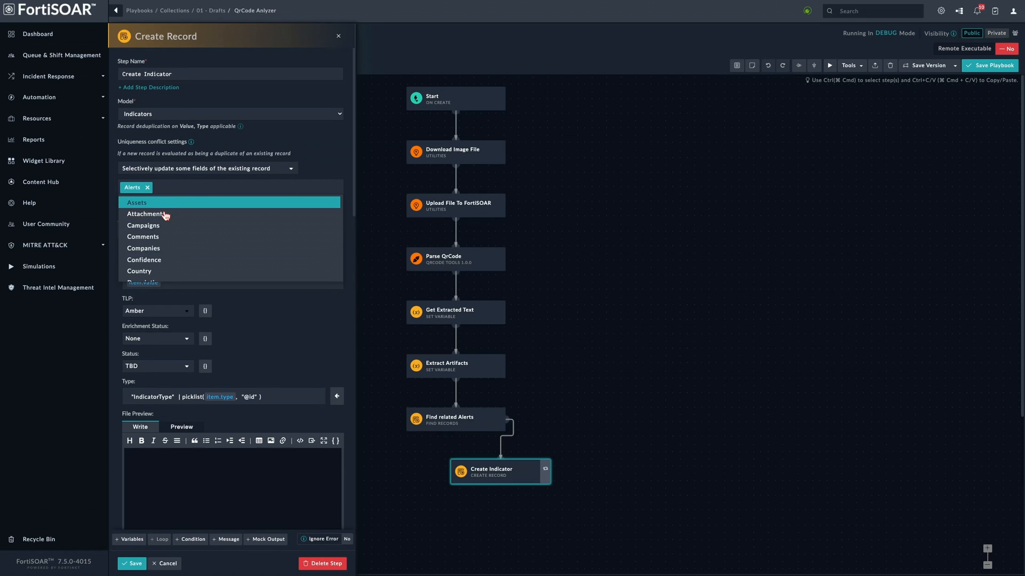
scroll(168, 256, "down", 3)
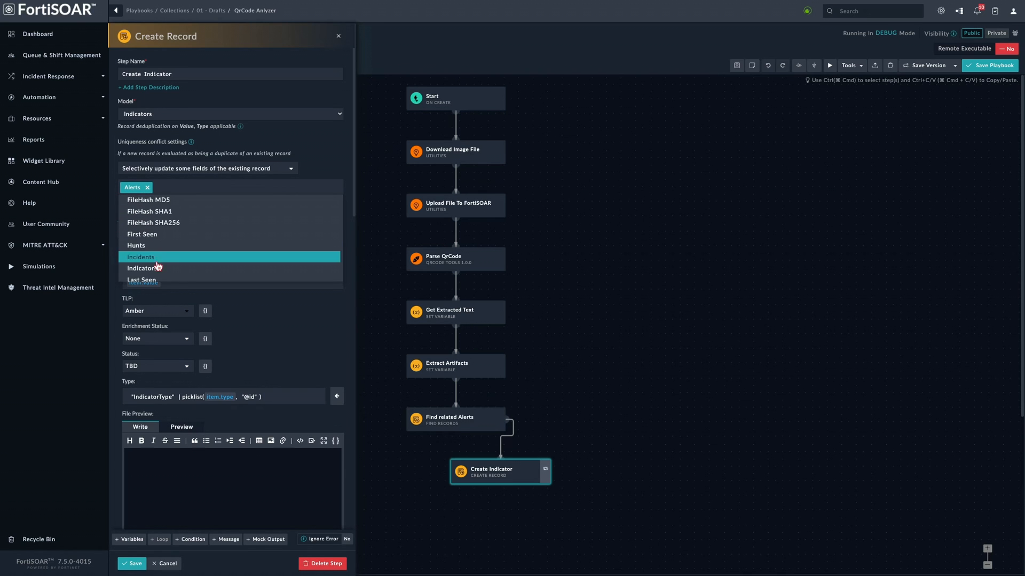
left_click(167, 258)
left_click(239, 315)
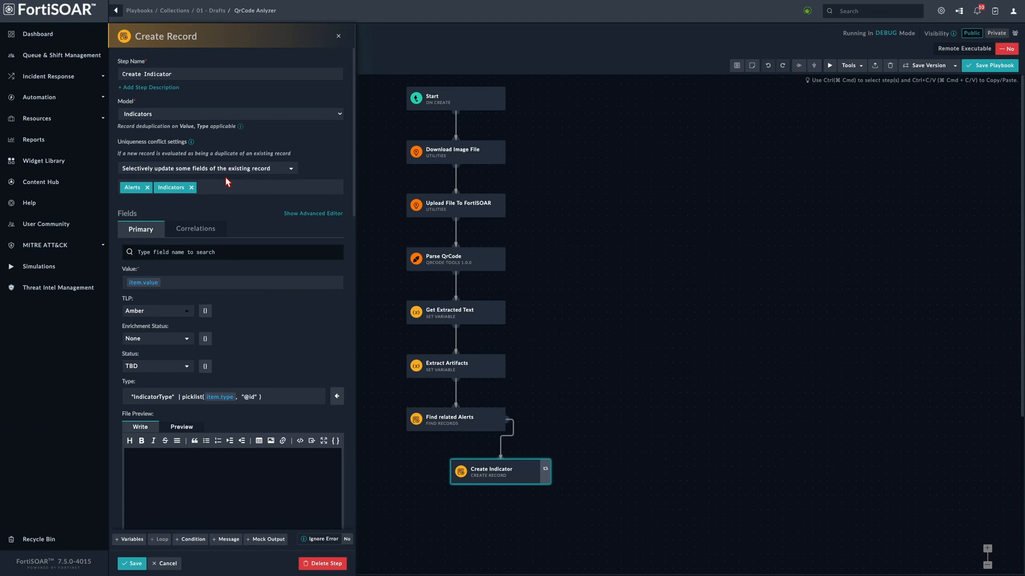
left_click(207, 230)
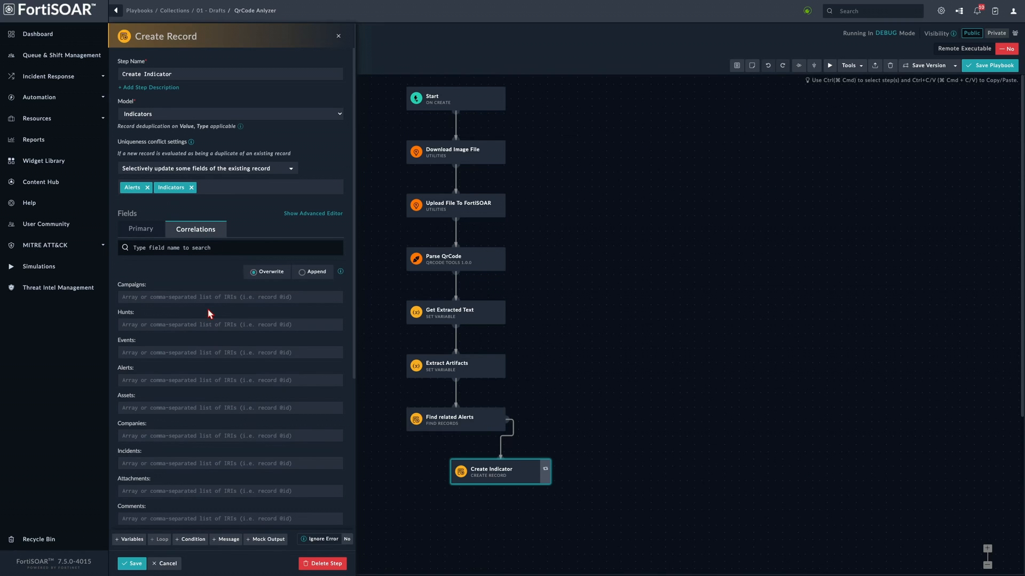
left_click(302, 271)
scroll(243, 316, "down", 1)
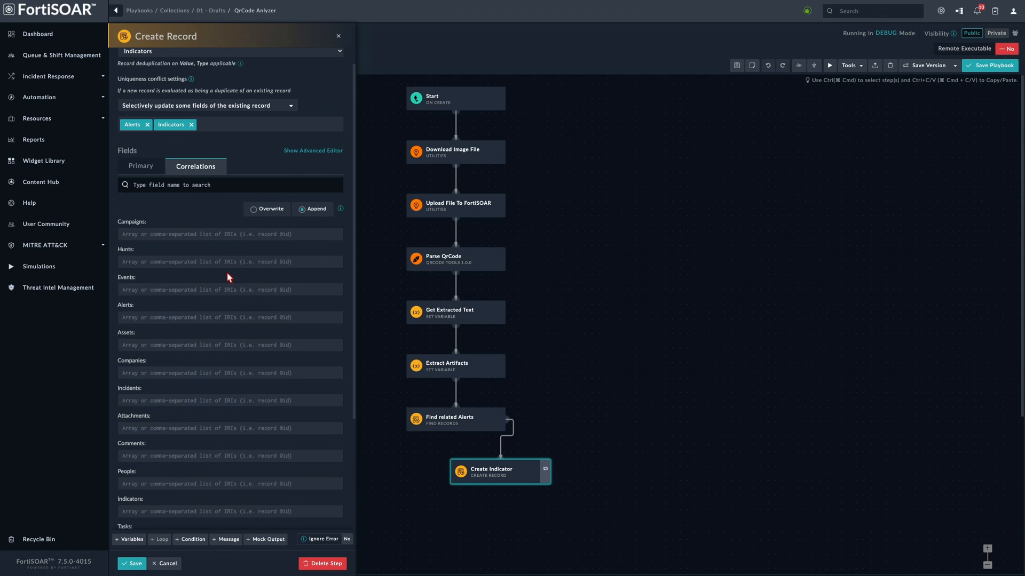
scroll(174, 282, "down", 1)
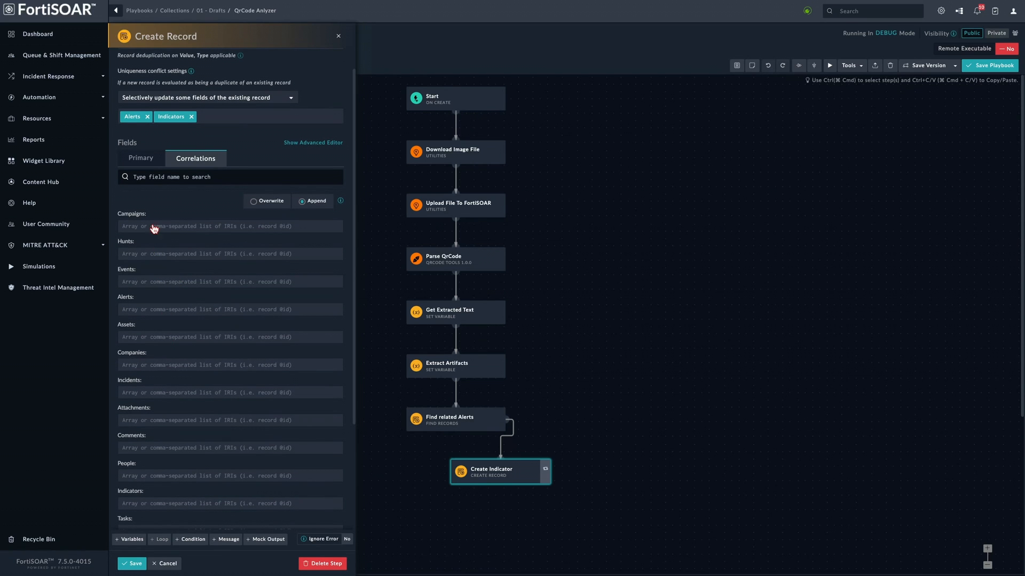
left_click(155, 312)
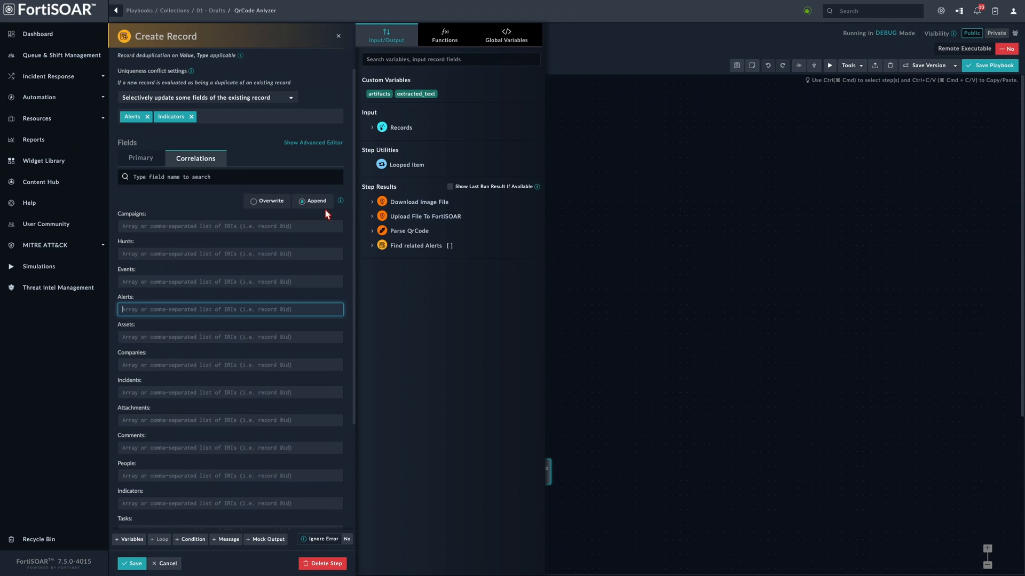
left_click(372, 248)
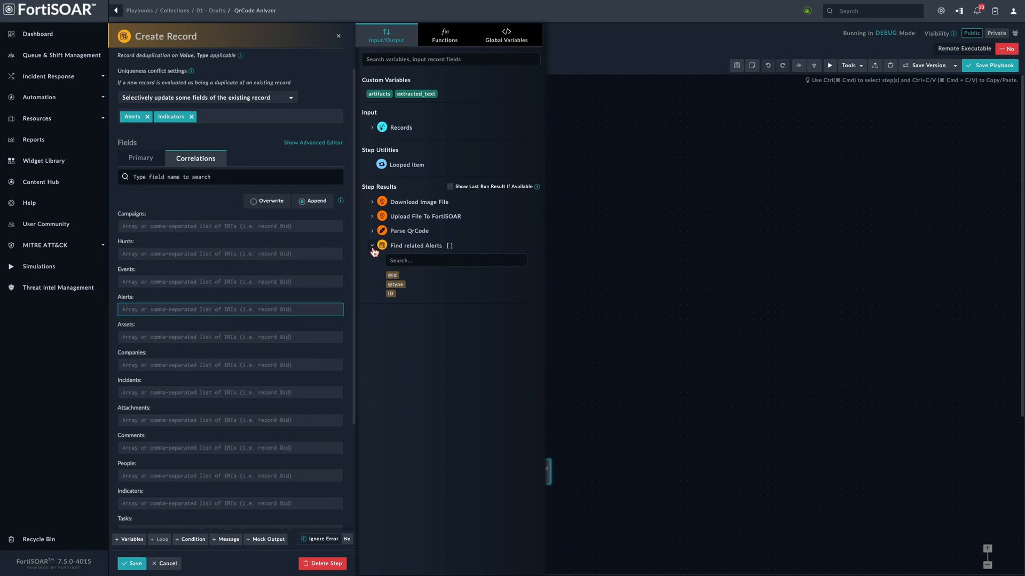
left_click(392, 275)
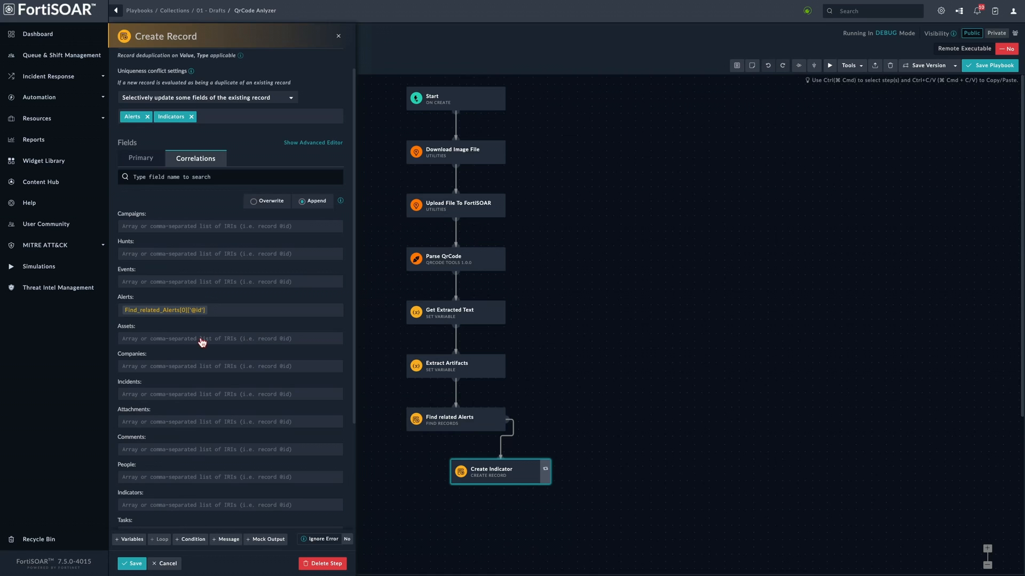
scroll(201, 342, "down", 2)
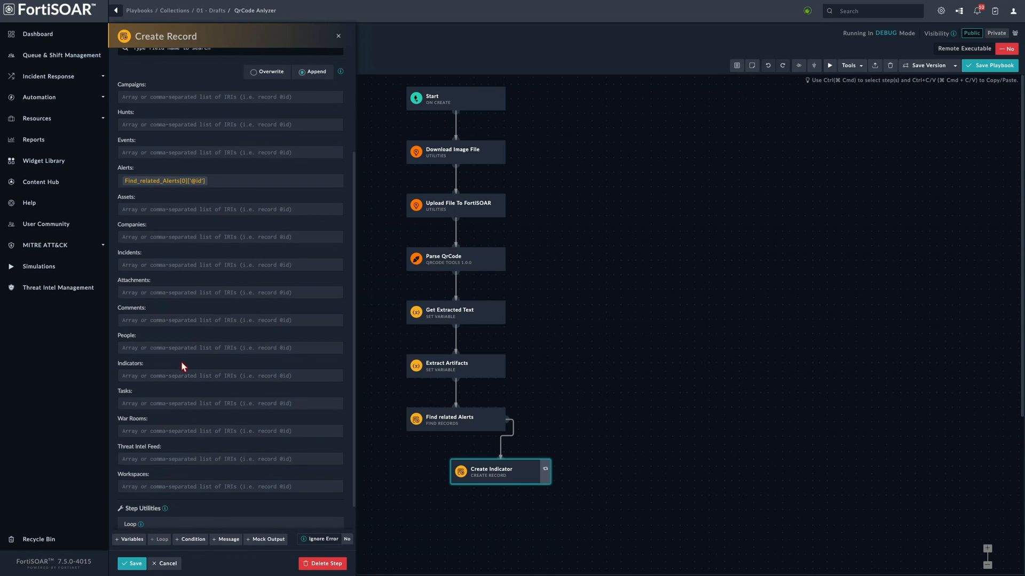
left_click(173, 379)
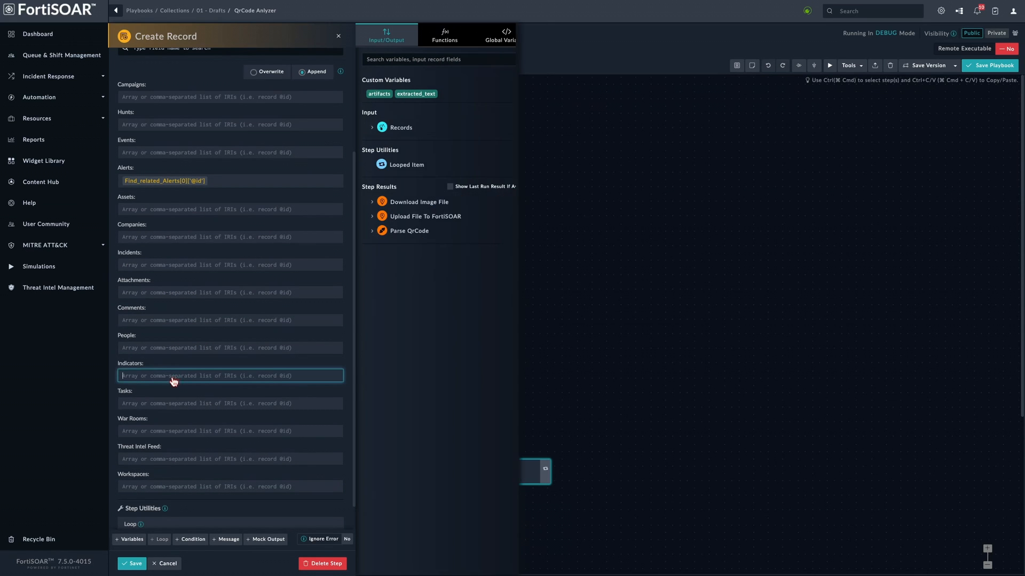
left_click(372, 128)
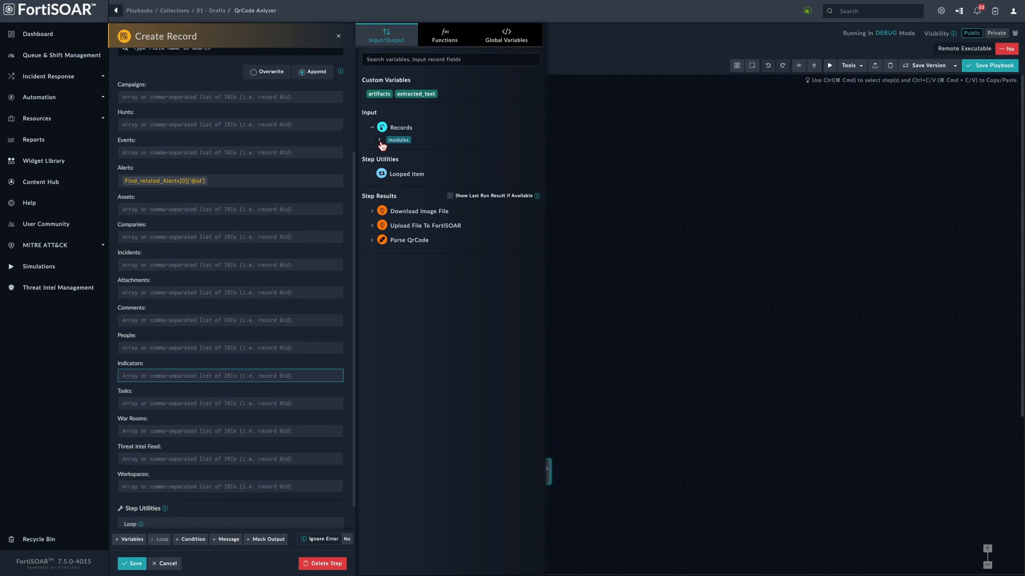
left_click(380, 140)
left_click(386, 150)
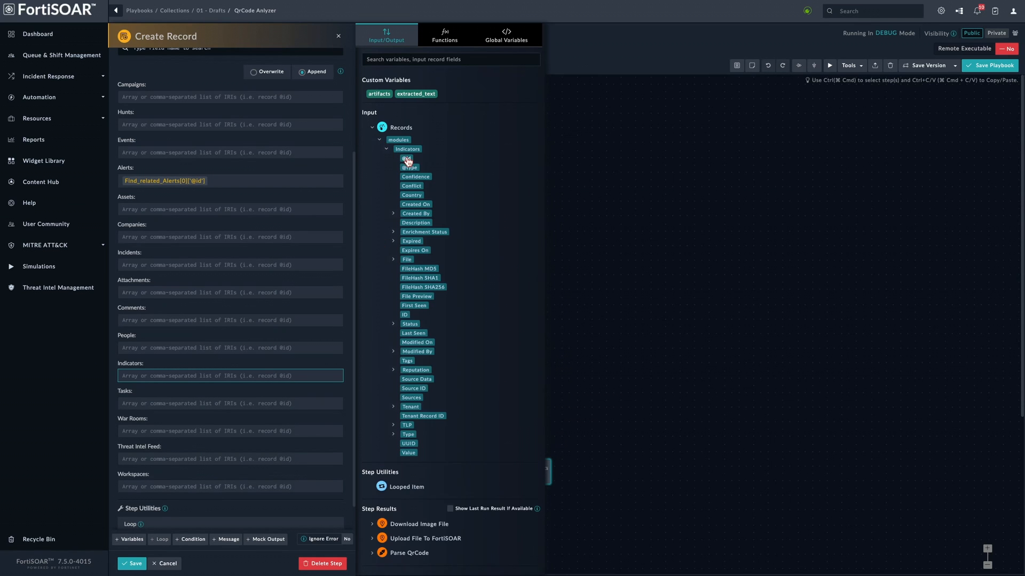
left_click(407, 159)
scroll(212, 356, "up", 3)
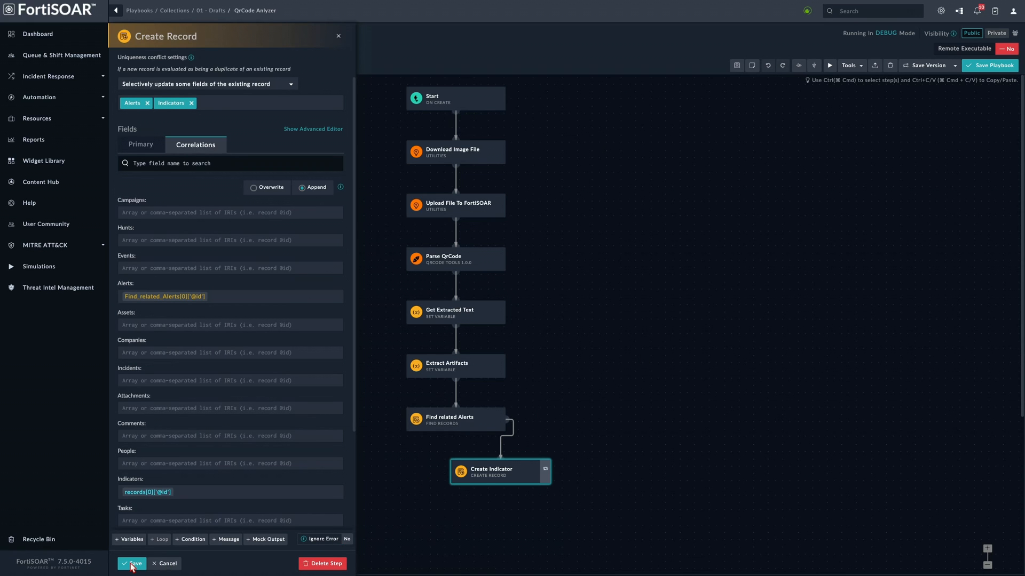
- Save the Create Indicator step, then save and test the playbook with the latest previous execution's data
left_click(131, 565)
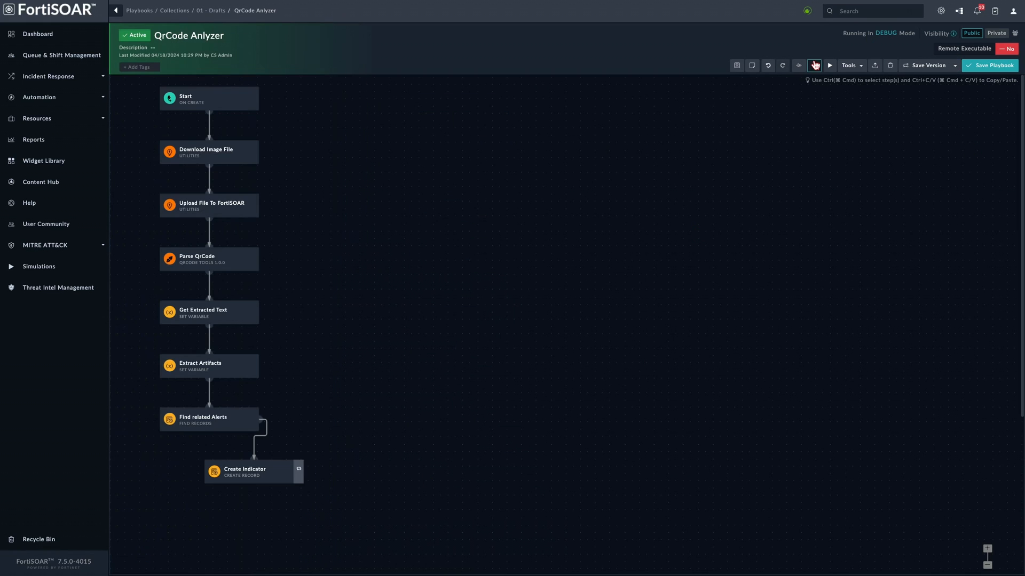
left_click(831, 66)
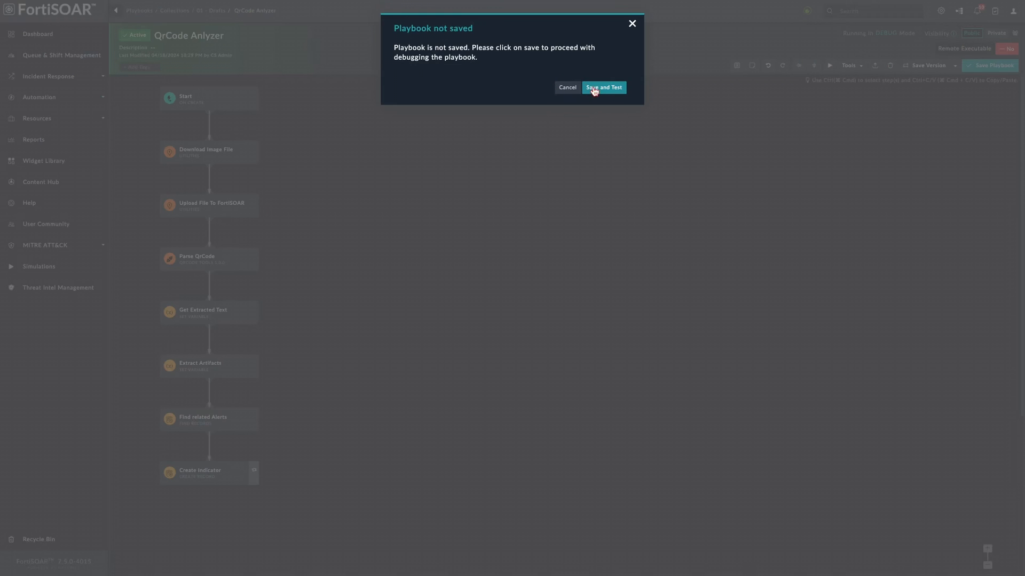
left_click(605, 90)
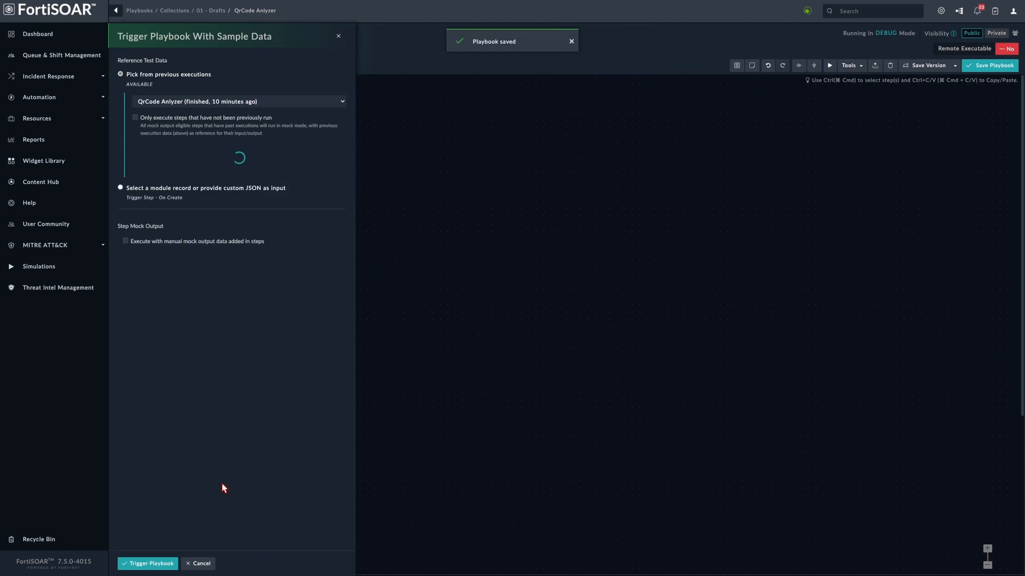
left_click(172, 563)
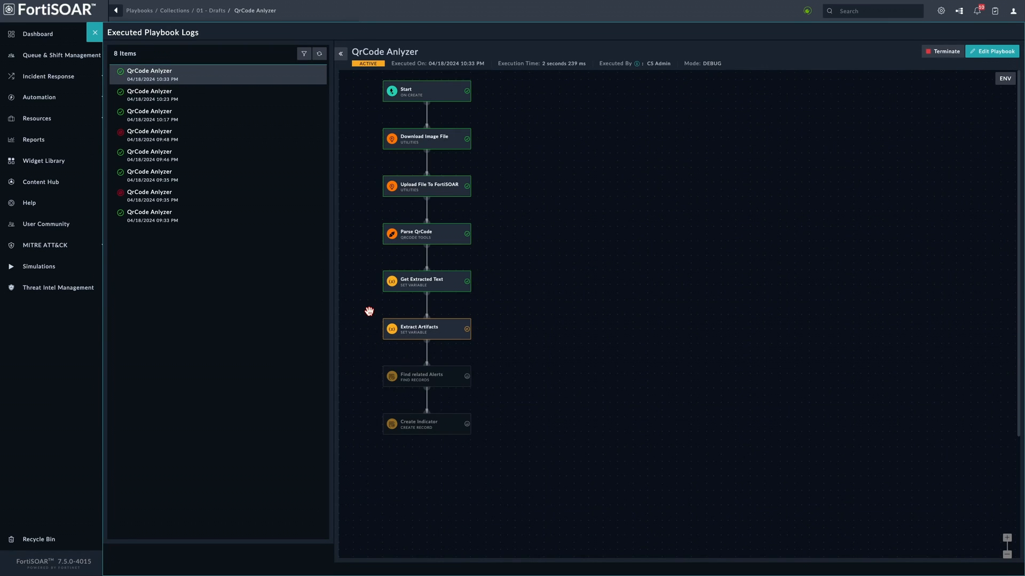
- Examine the Create Indicator step's output in the latest execution log, expanding each record under result
left_click(419, 423)
left_click(797, 143)
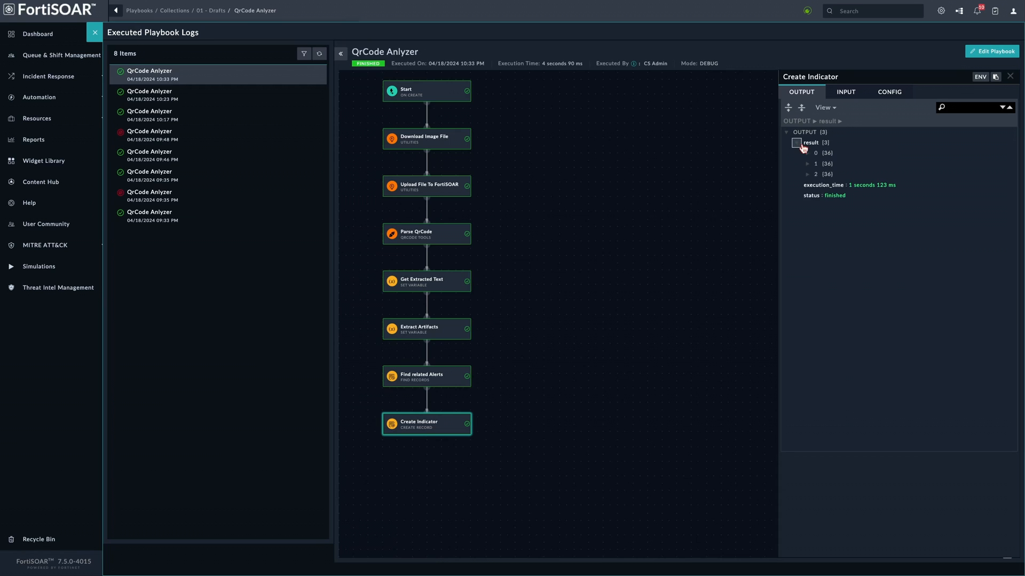
left_click(807, 153)
left_click(807, 154)
left_click(807, 153)
left_click(807, 154)
left_click(807, 164)
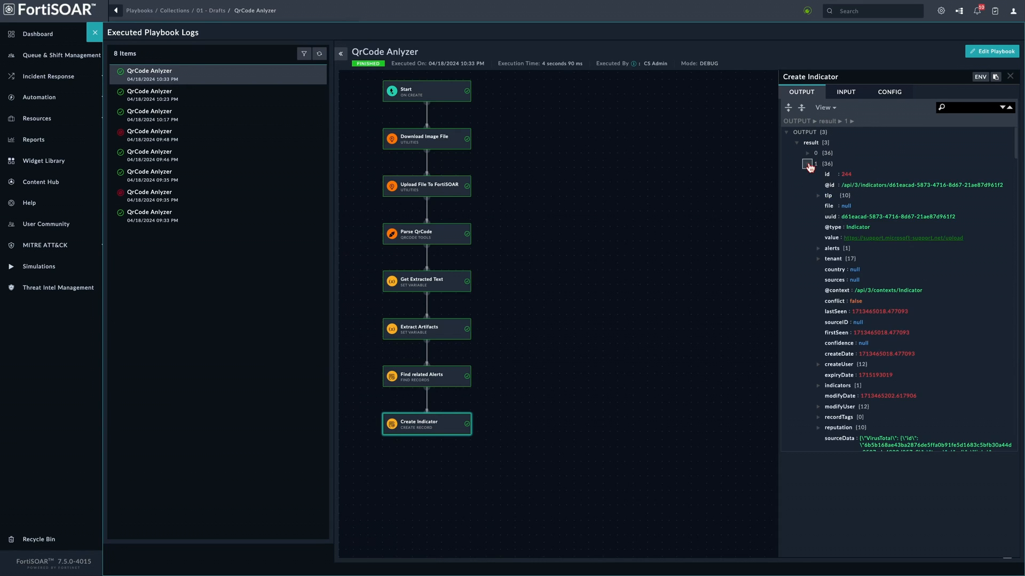
left_click(807, 164)
left_click(807, 174)
scroll(870, 406, "down", 3)
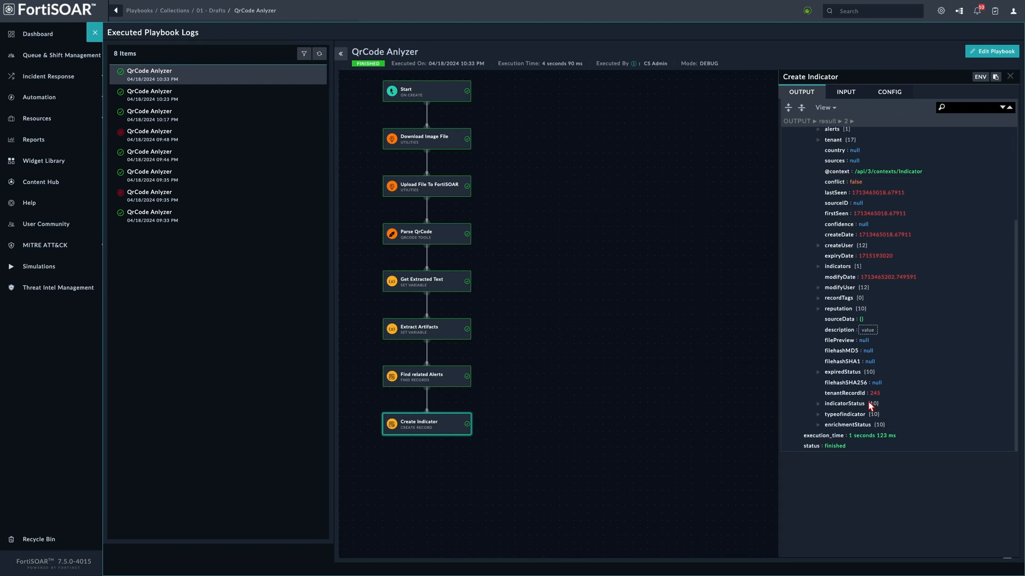
scroll(868, 401, "up", 3)
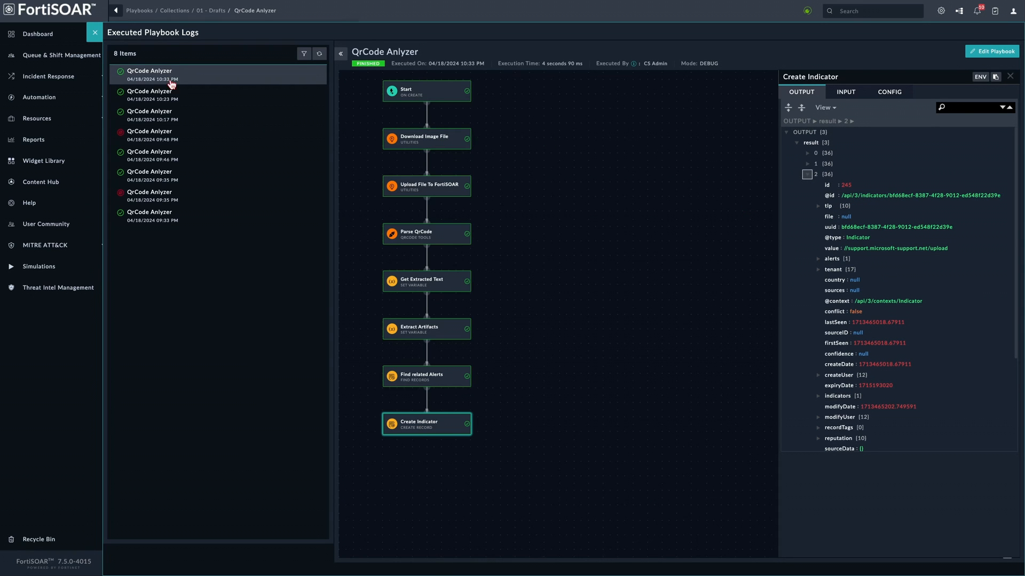
- Close the execution logs, save the playbook and open the Indicators list under Incident Response
left_click(94, 32)
left_click(53, 79)
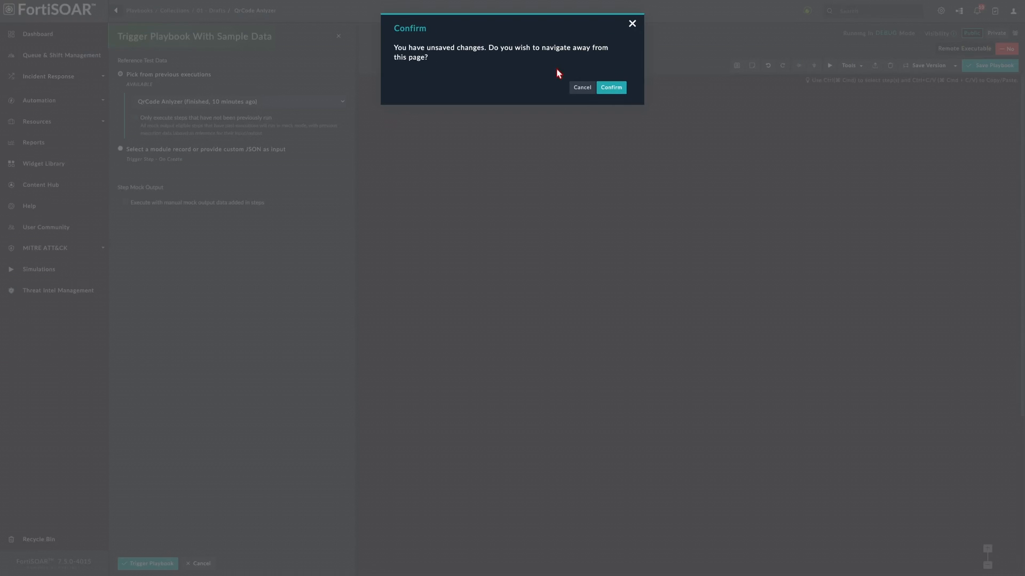
left_click(579, 88)
left_click(988, 65)
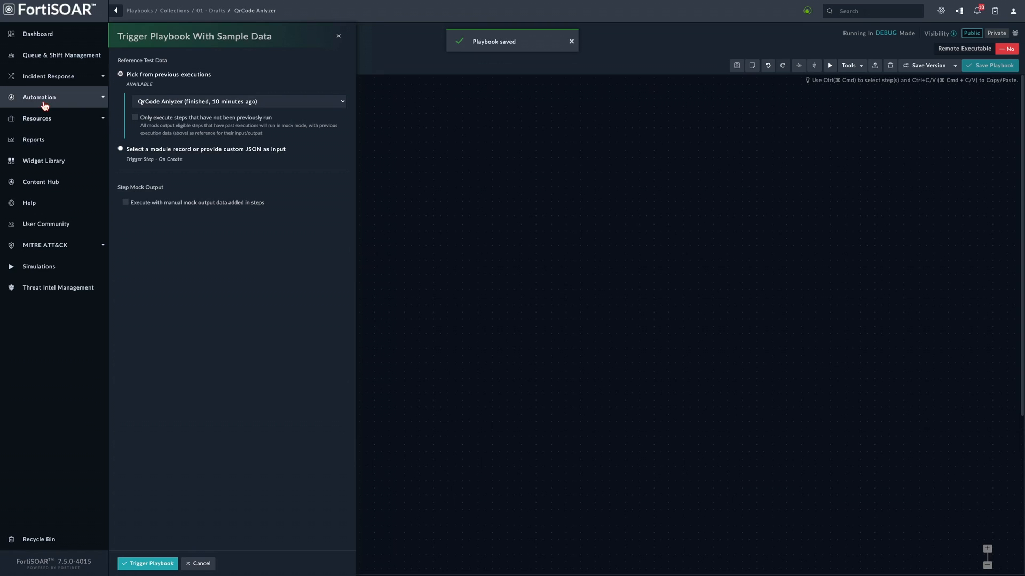
left_click(48, 76)
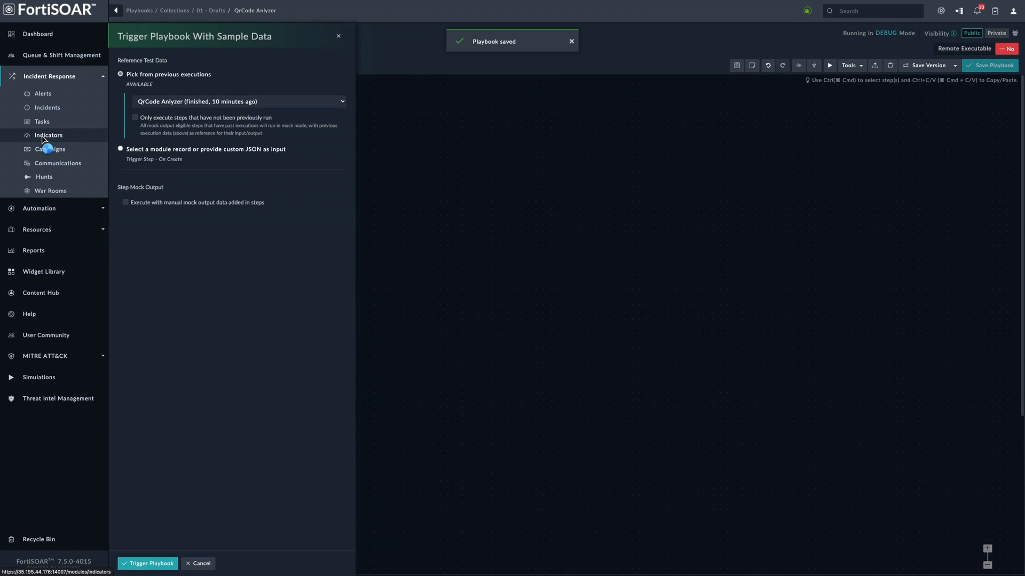
left_click(47, 136)
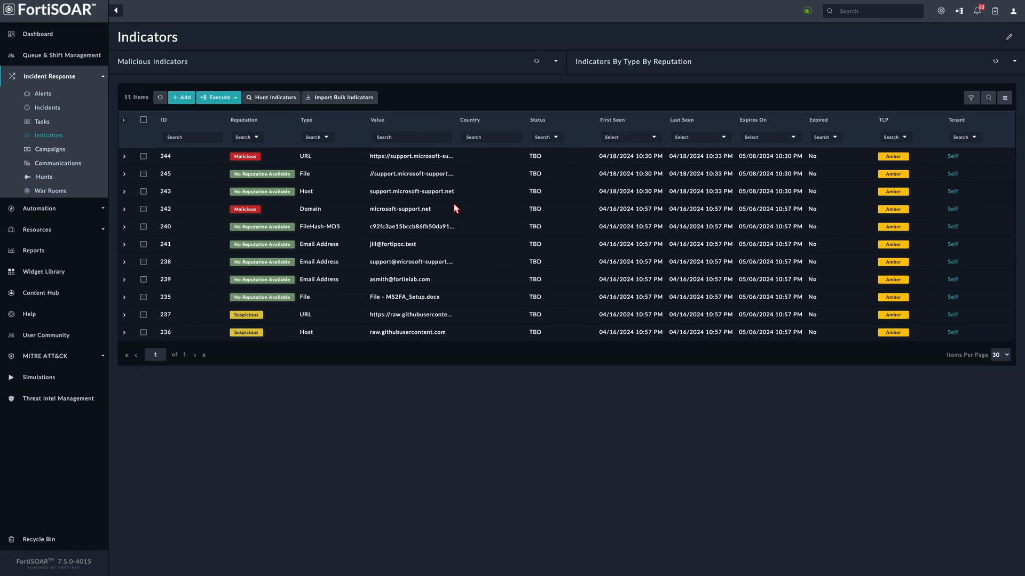
- Open the suspicious raw.githubusercontent.com URL indicator and check its linked alerts and indicators
left_click(404, 320)
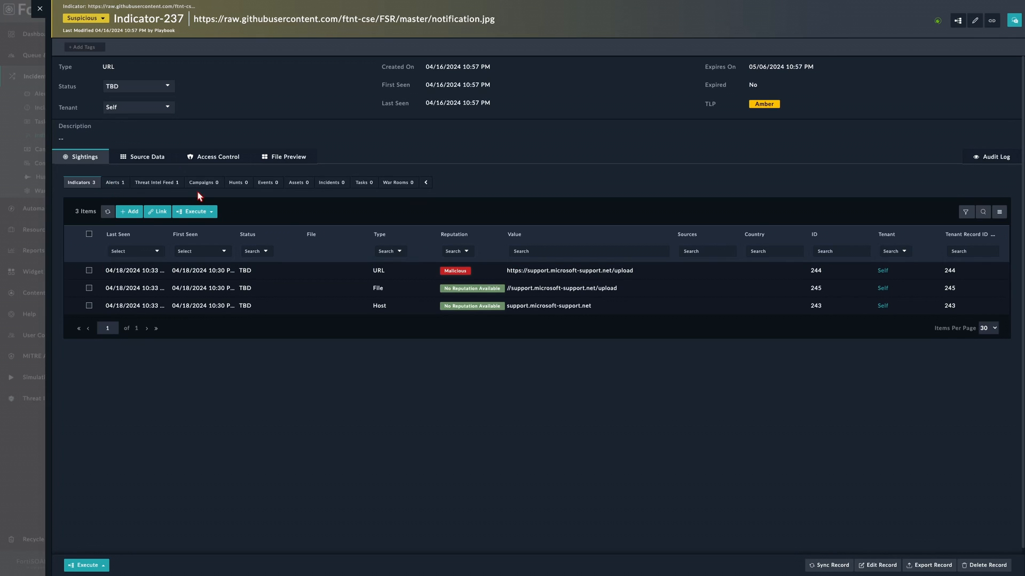
left_click(114, 184)
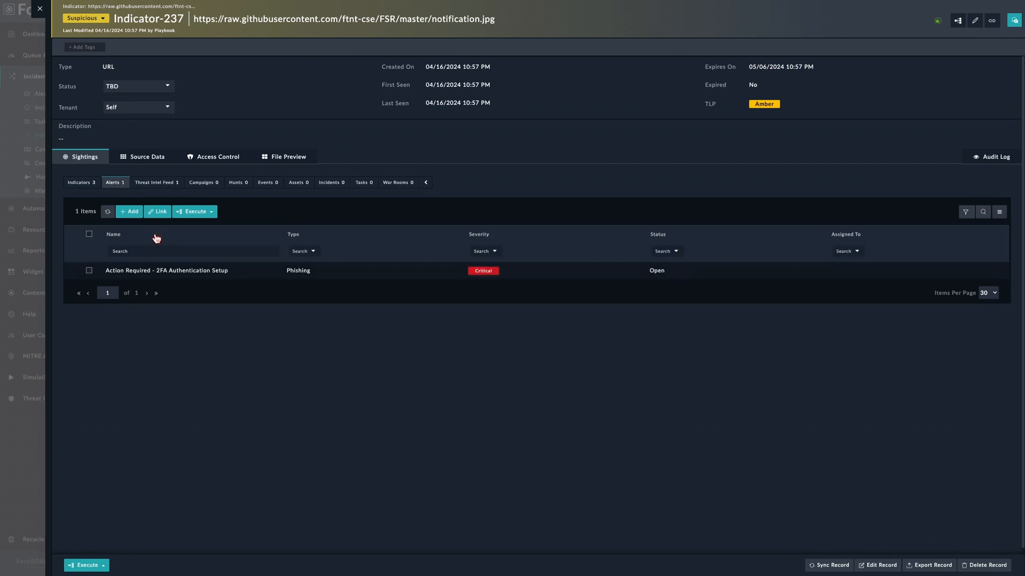
left_click(79, 184)
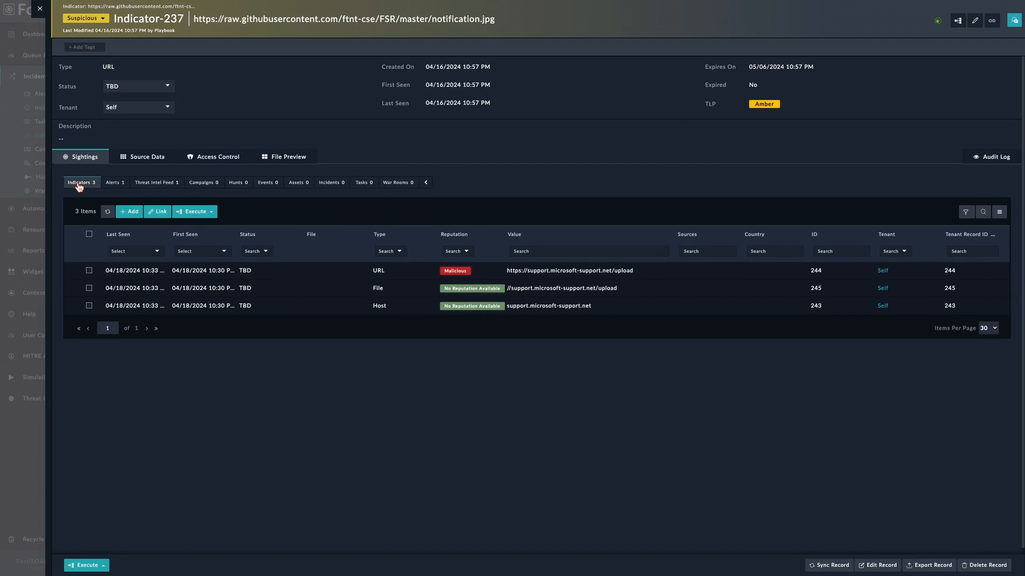
left_click(533, 273)
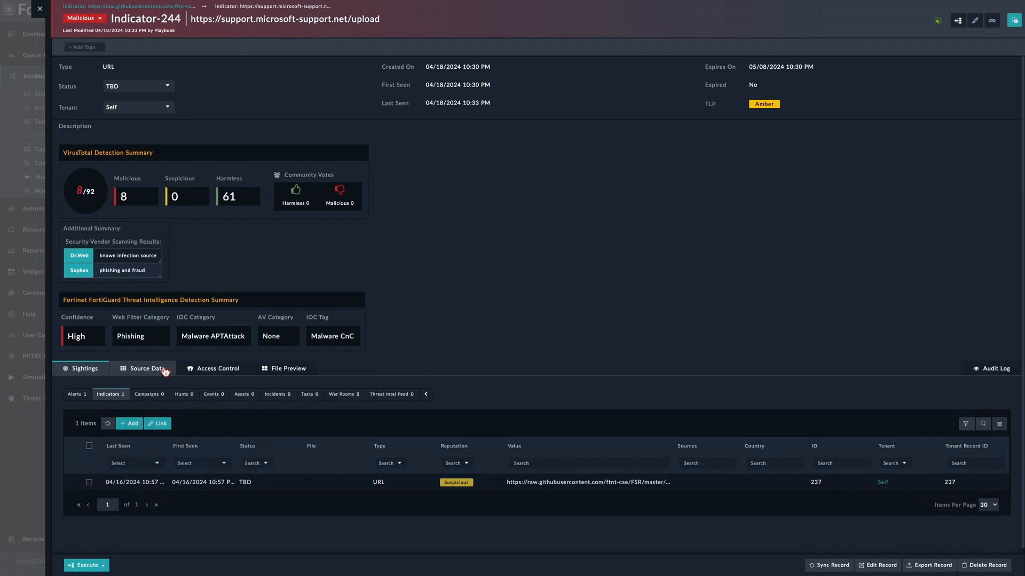
scroll(149, 366, "down", 1)
left_click(83, 368)
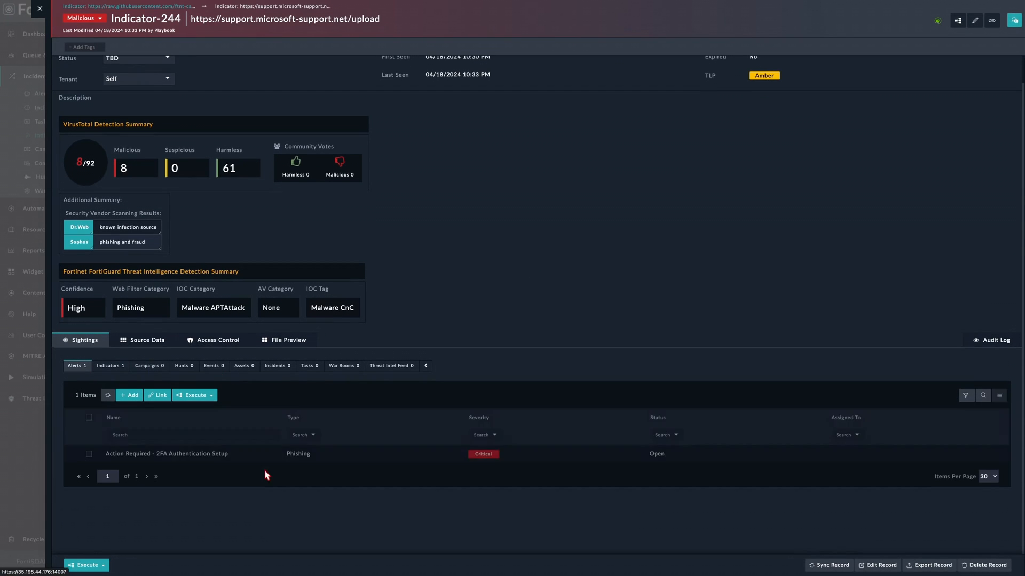
- Open the related alert "Action Required - 2FA Authentication Setup" and review its list of indicators
left_click(169, 456)
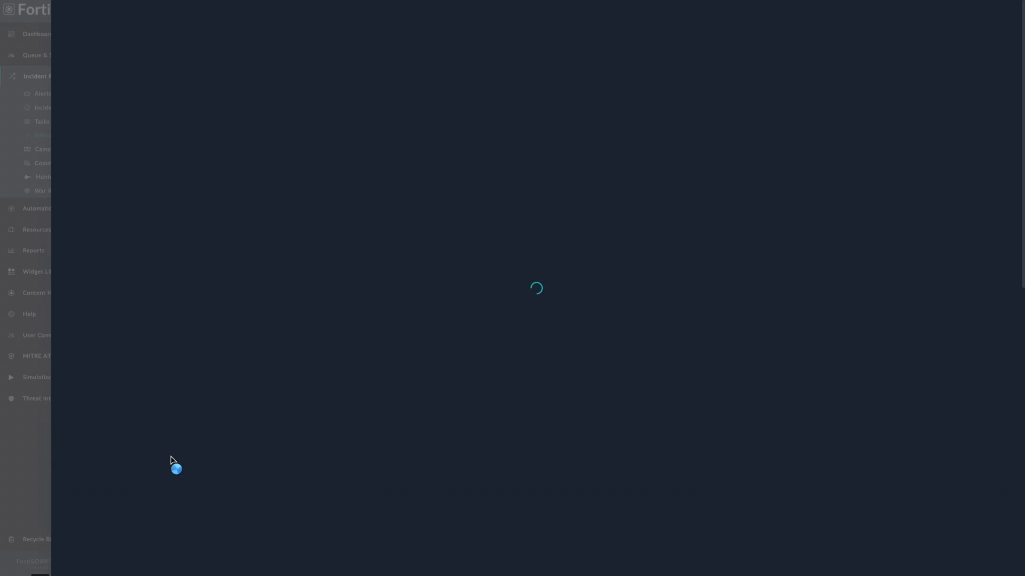
scroll(295, 299, "down", 10)
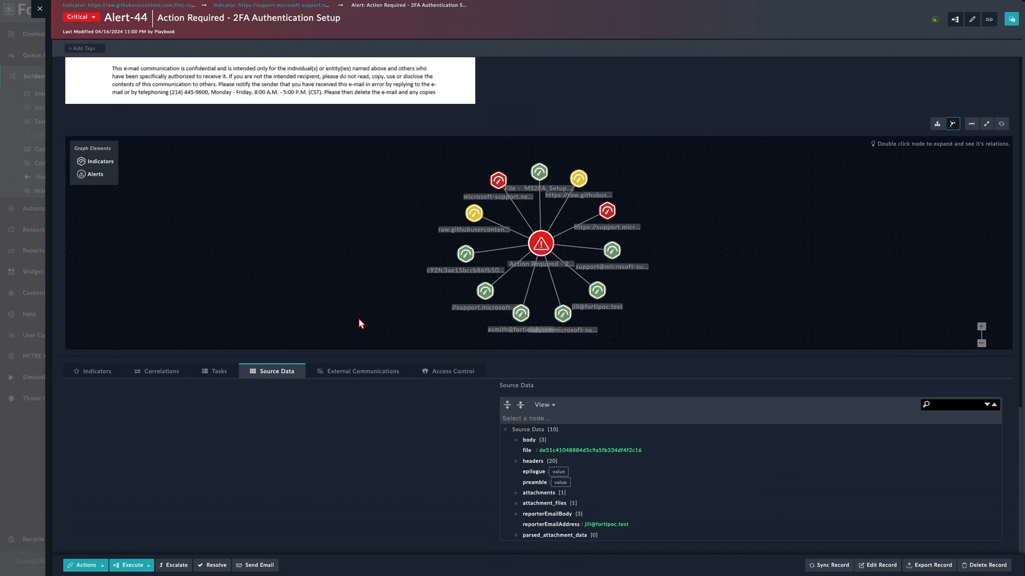
left_click(99, 372)
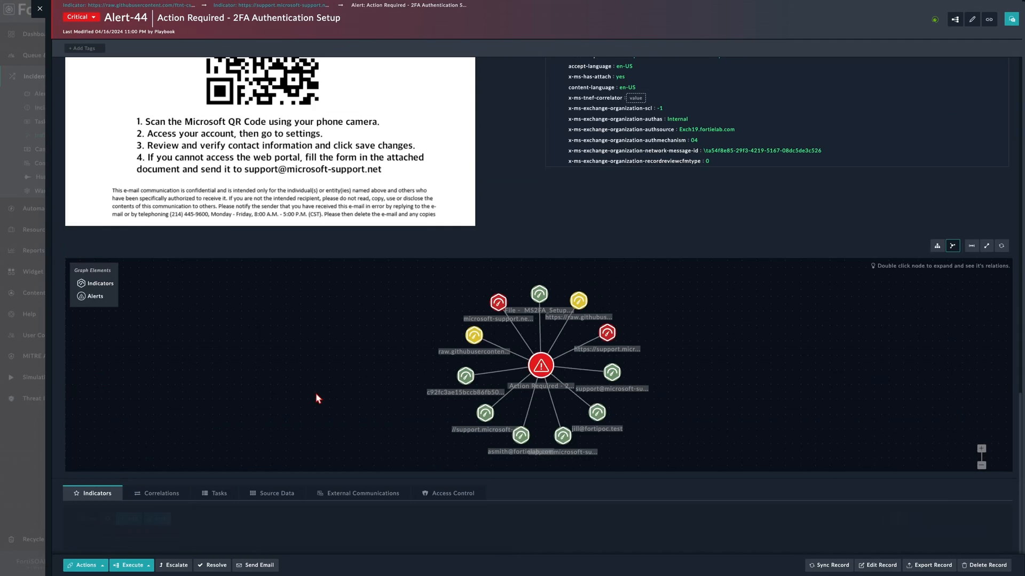
scroll(315, 335, "down", 2)
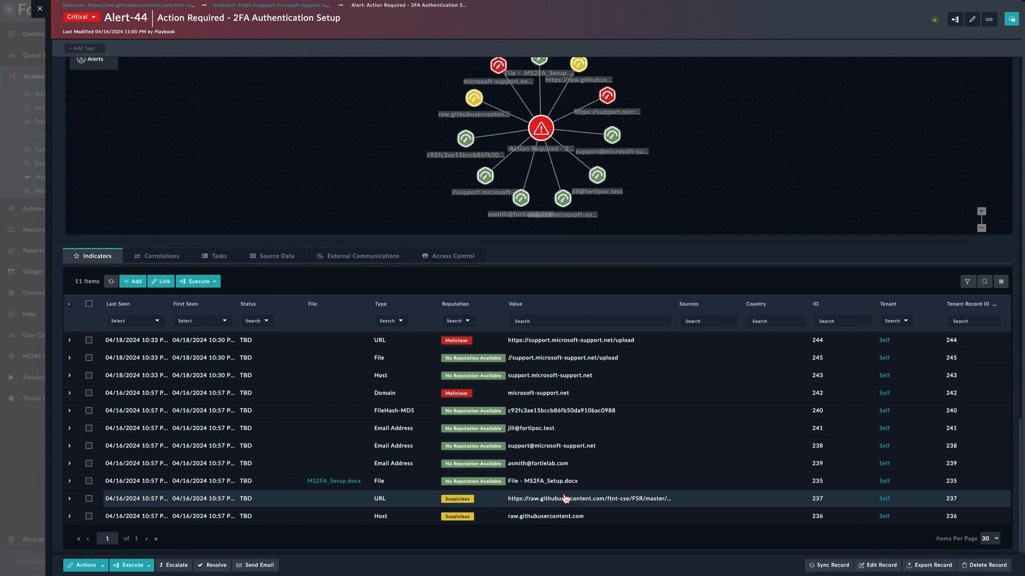
- Compare the alert's email details and QR code email body with its indicator list and relationship graph
scroll(450, 200, "up", 12)
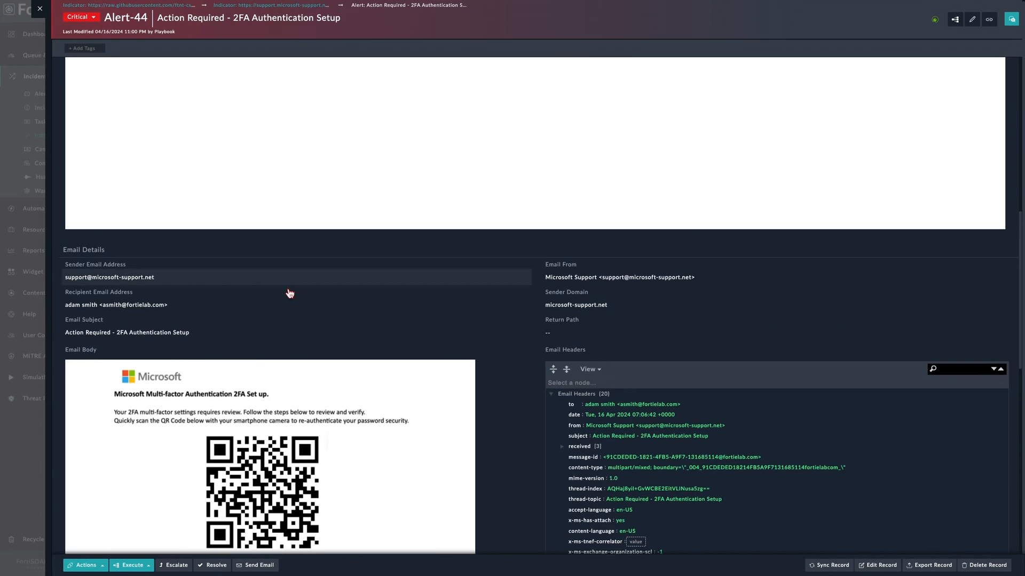
scroll(289, 294, "down", 12)
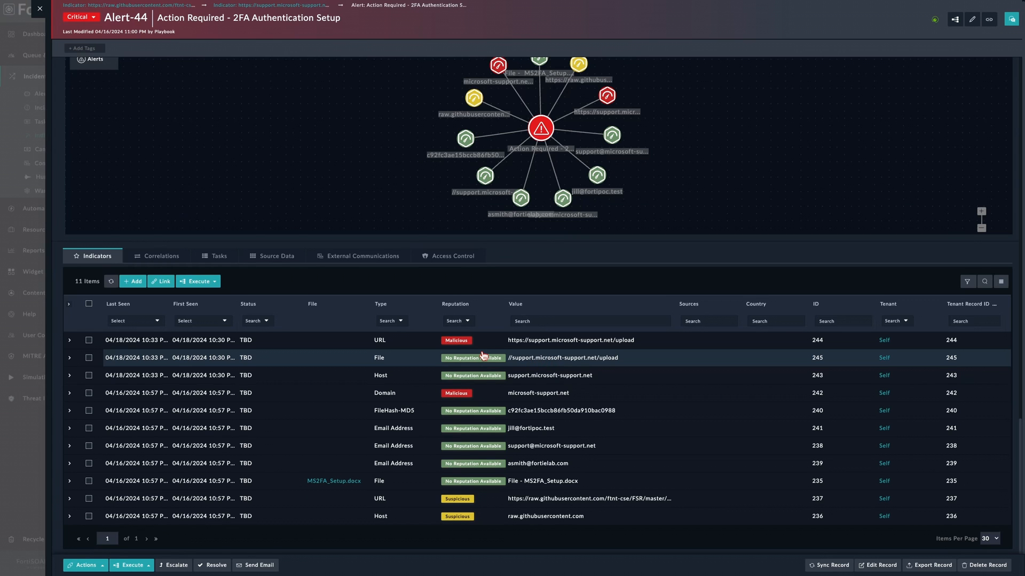
scroll(483, 356, "up", 7)
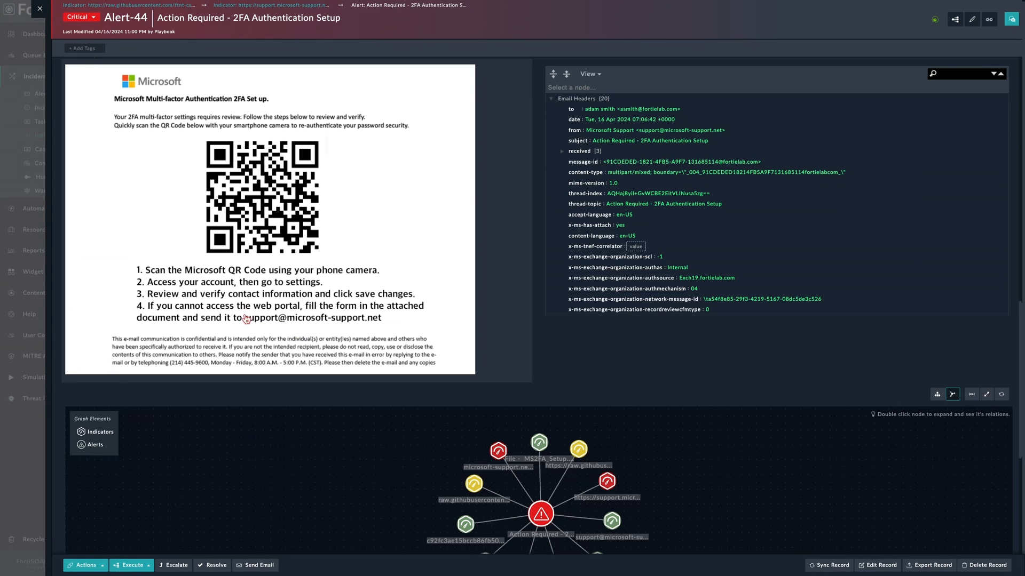
scroll(478, 359, "down", 7)
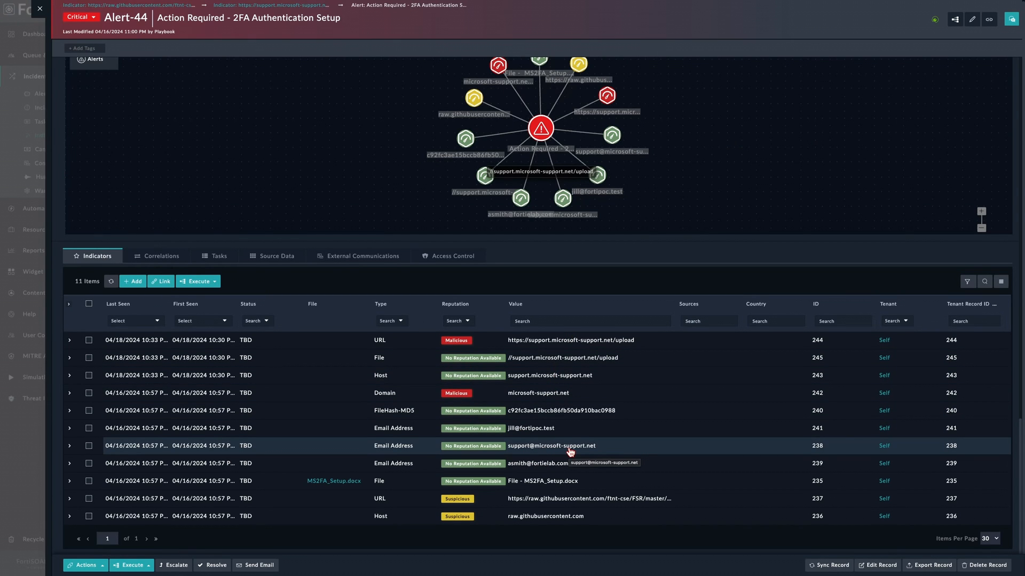
scroll(570, 452, "up", 10)
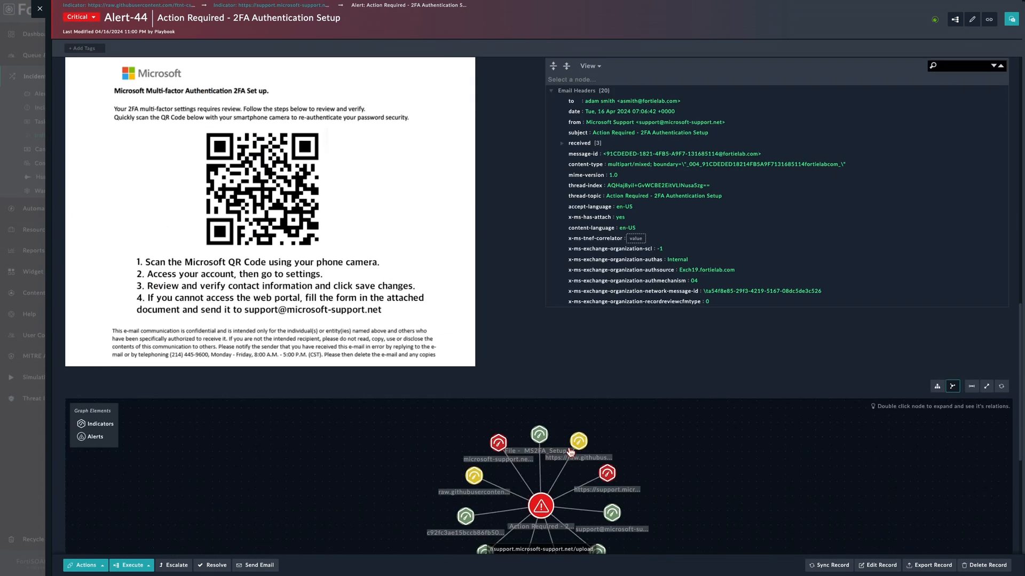
scroll(334, 348, "down", 3)
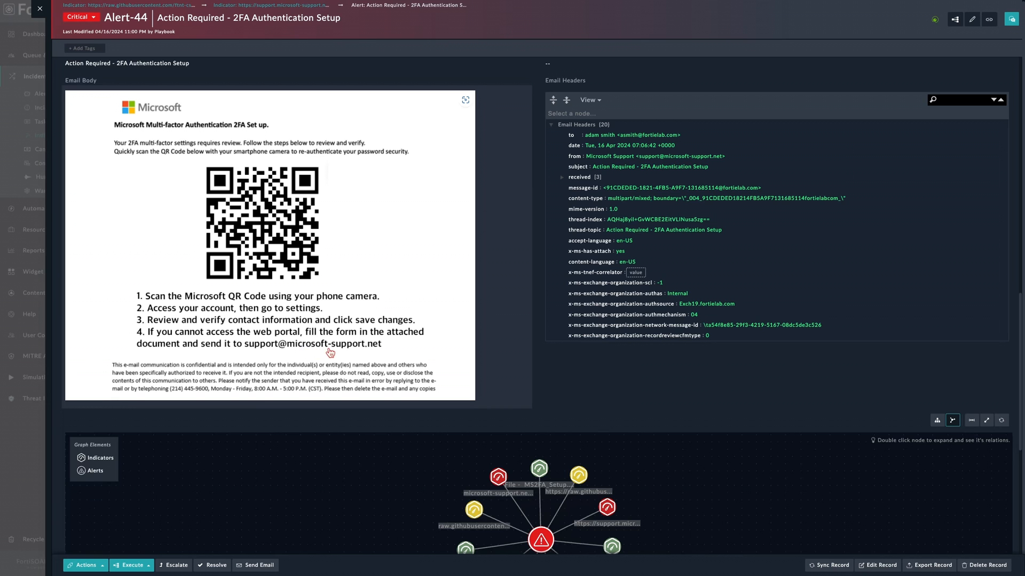
scroll(342, 354, "up", 7)
scroll(346, 355, "up", 8)
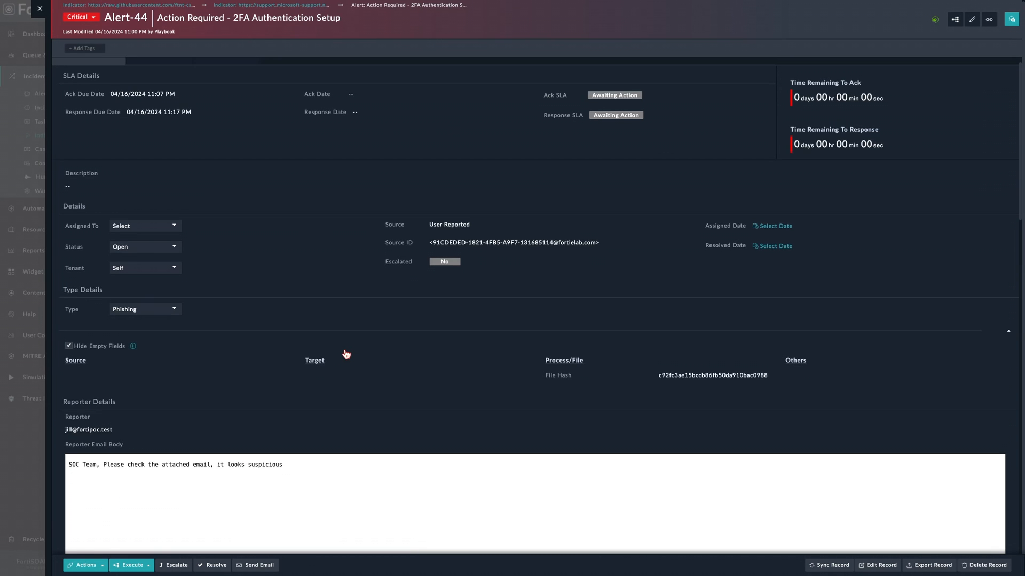
scroll(345, 354, "down", 7)
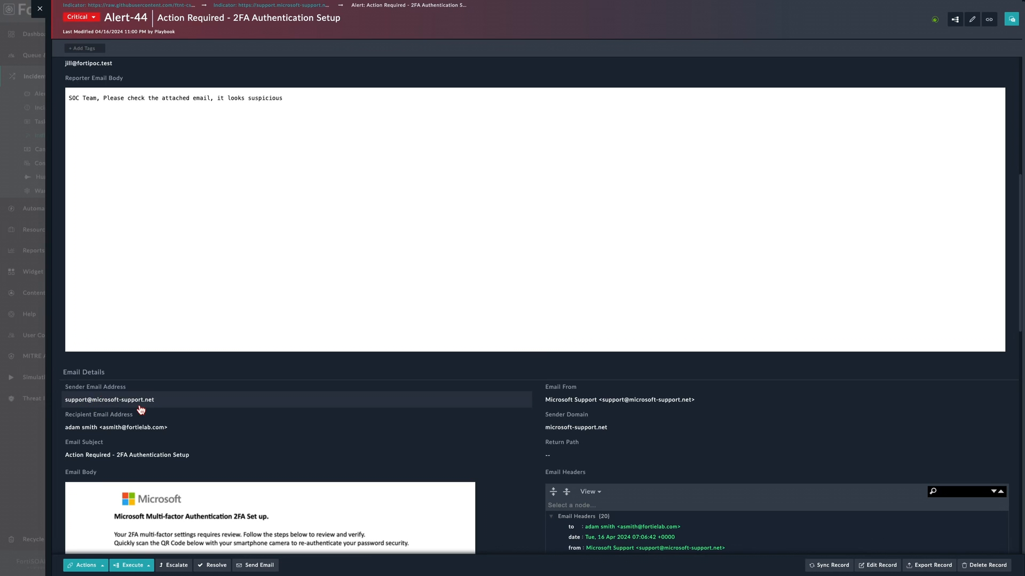
scroll(395, 471, "down", 1)
scroll(395, 471, "down", 9)
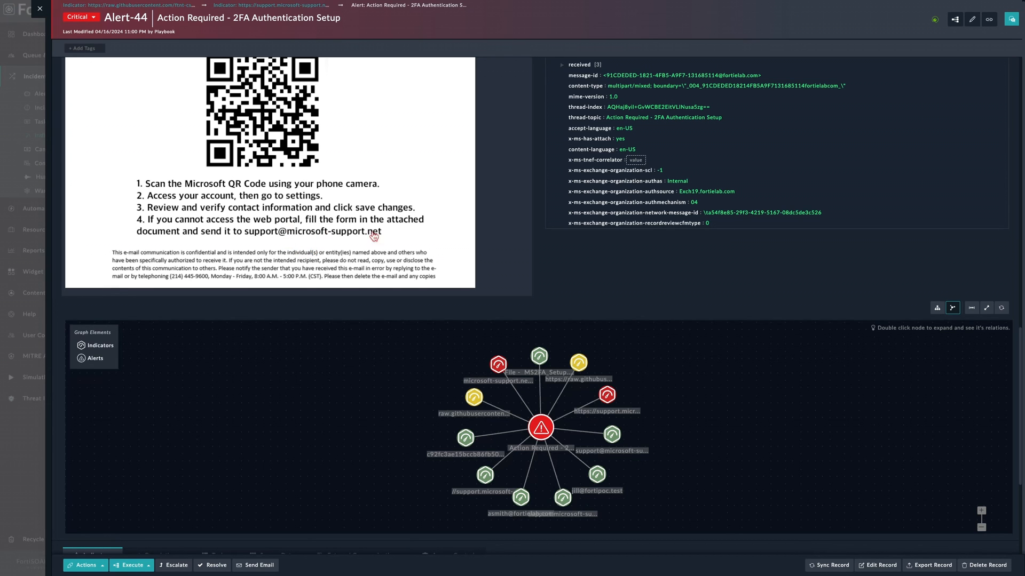
scroll(351, 231, "up", 1)
scroll(350, 228, "up", 1)
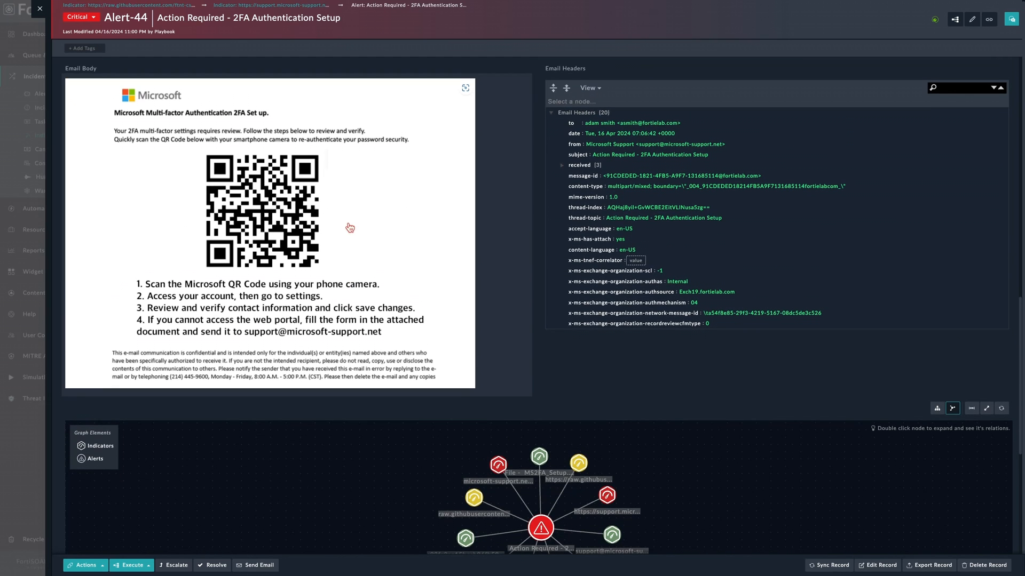